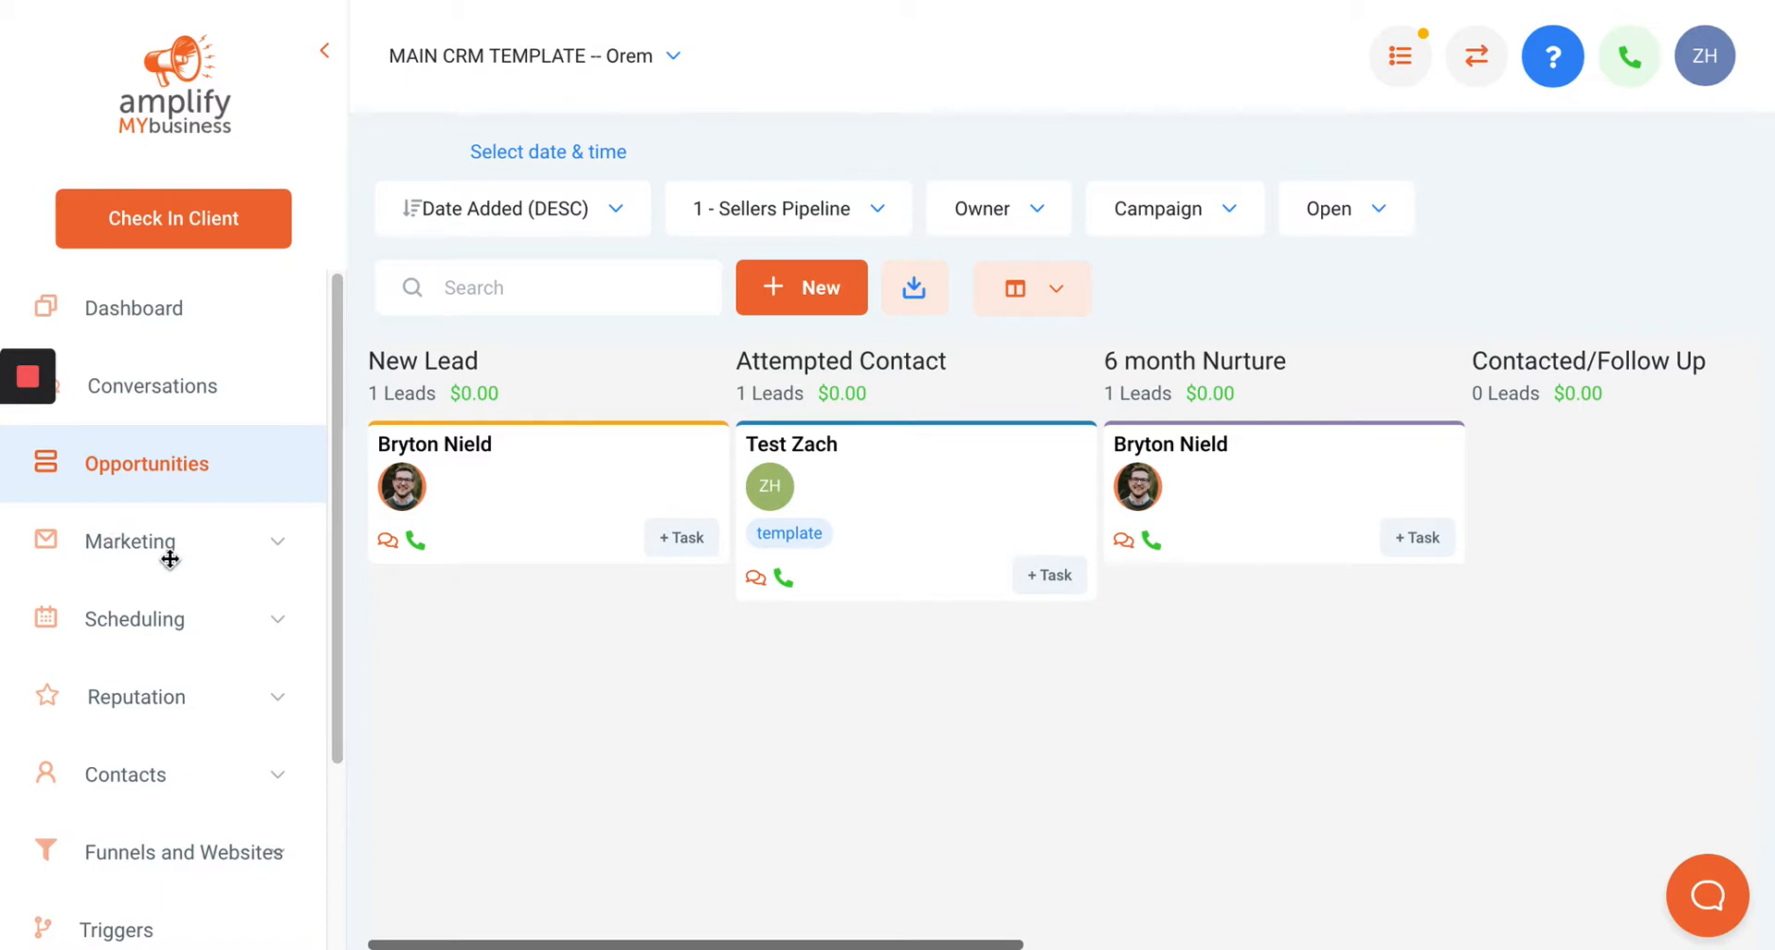
Open the Campaigns page under Marketing.
{"action": "left_click", "coordinate": [124, 540]}
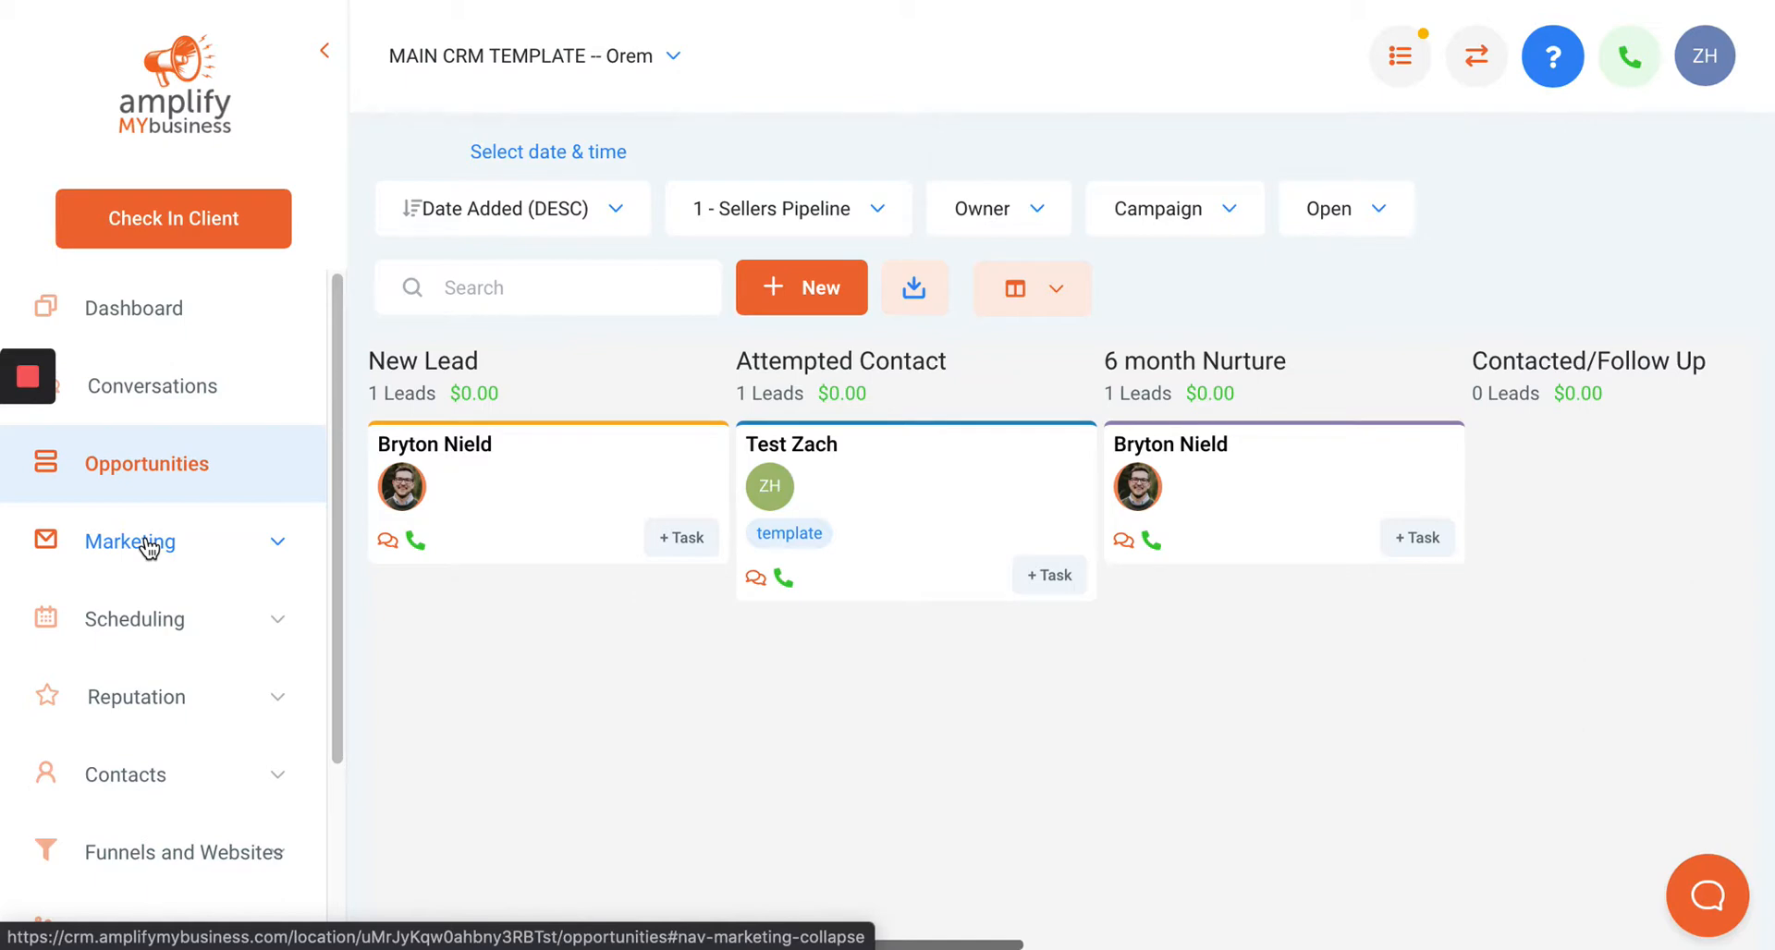
{"action": "left_click", "coordinate": [147, 545]}
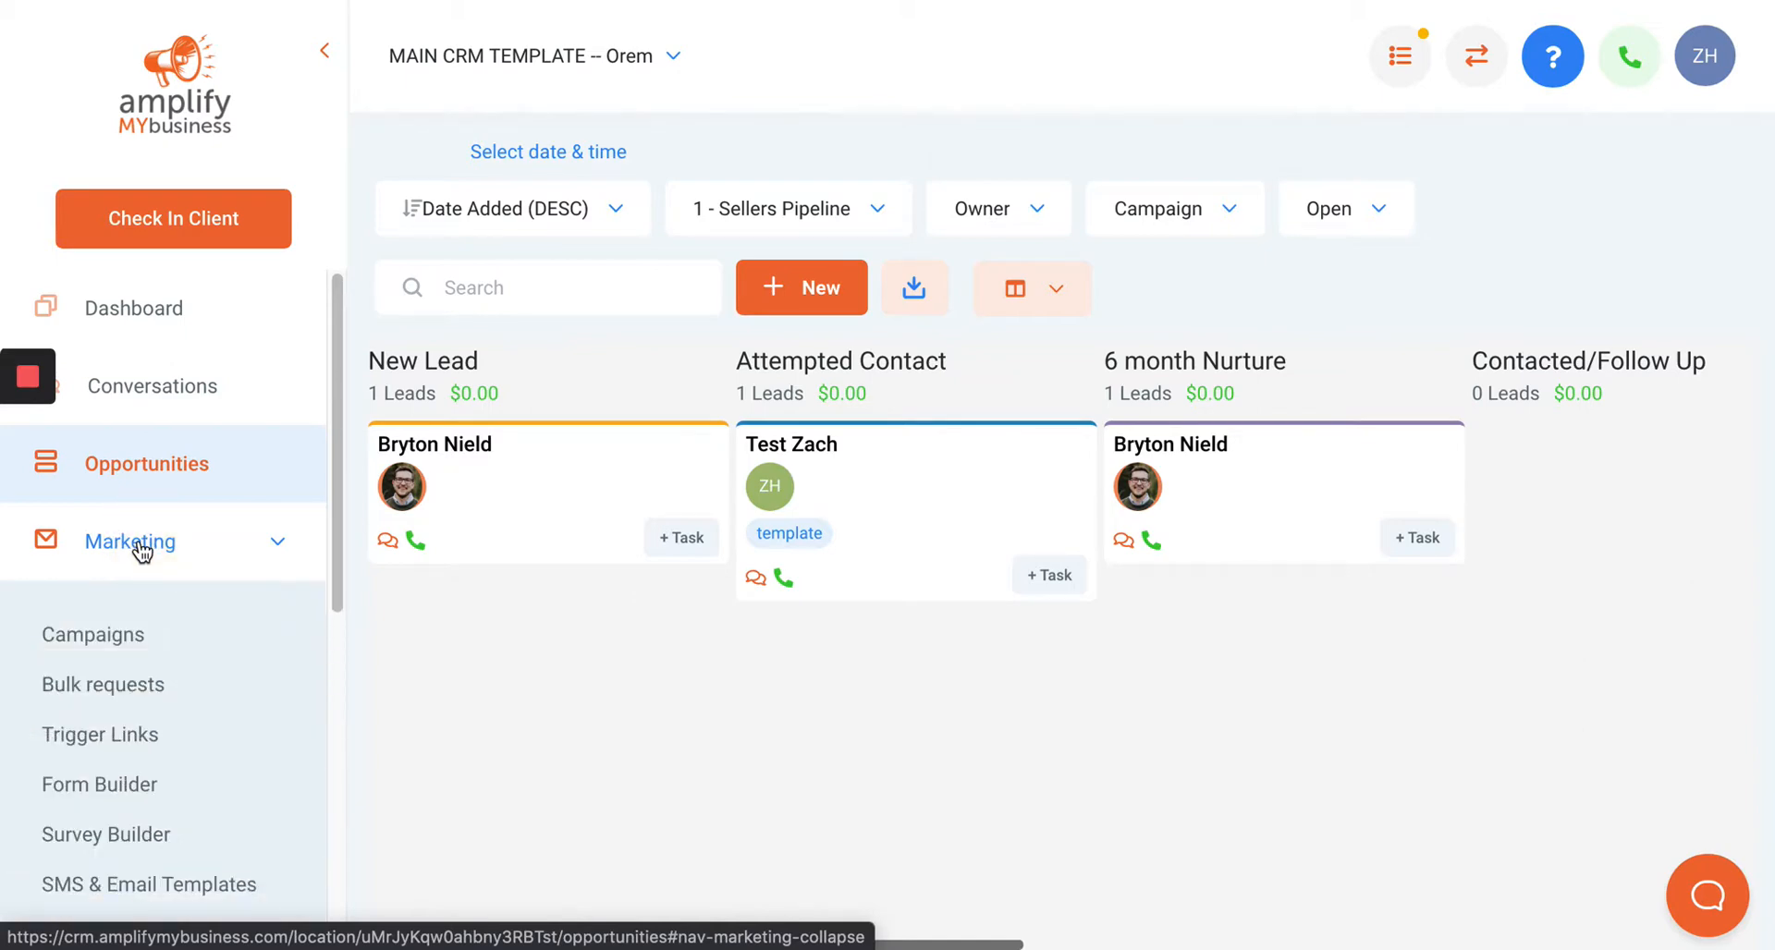
{"action": "left_click", "coordinate": [102, 641]}
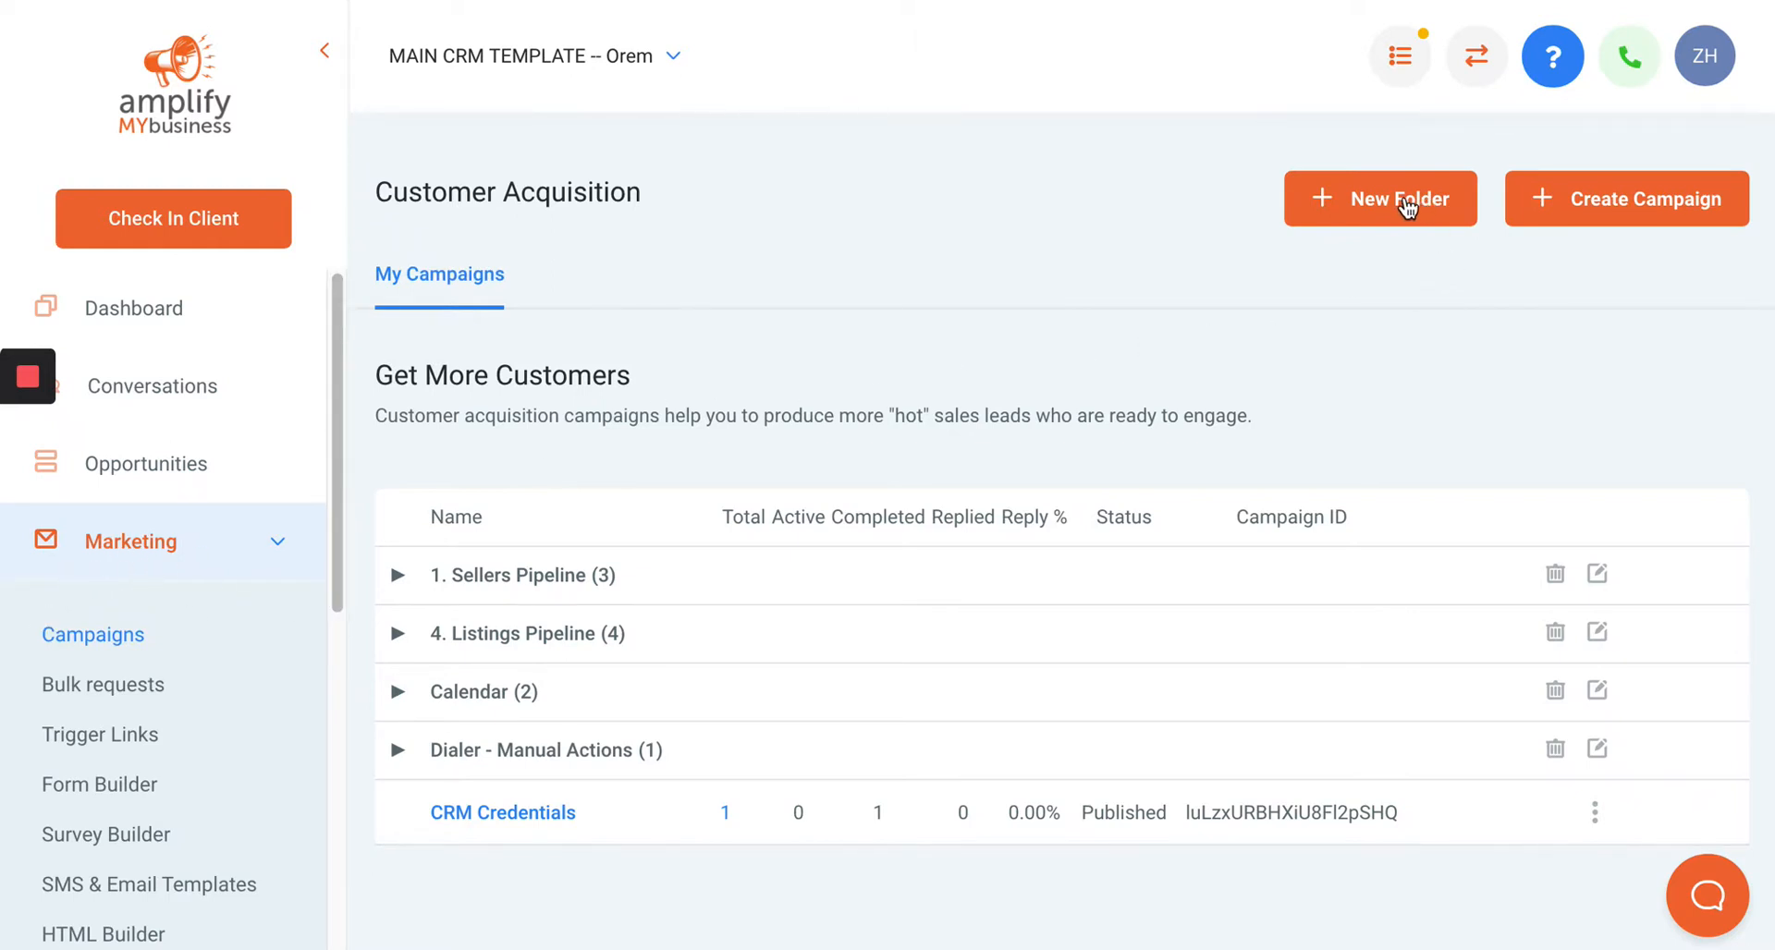
Create a new campaign folder named Text Campaigns.
{"action": "left_click", "coordinate": [1406, 207]}
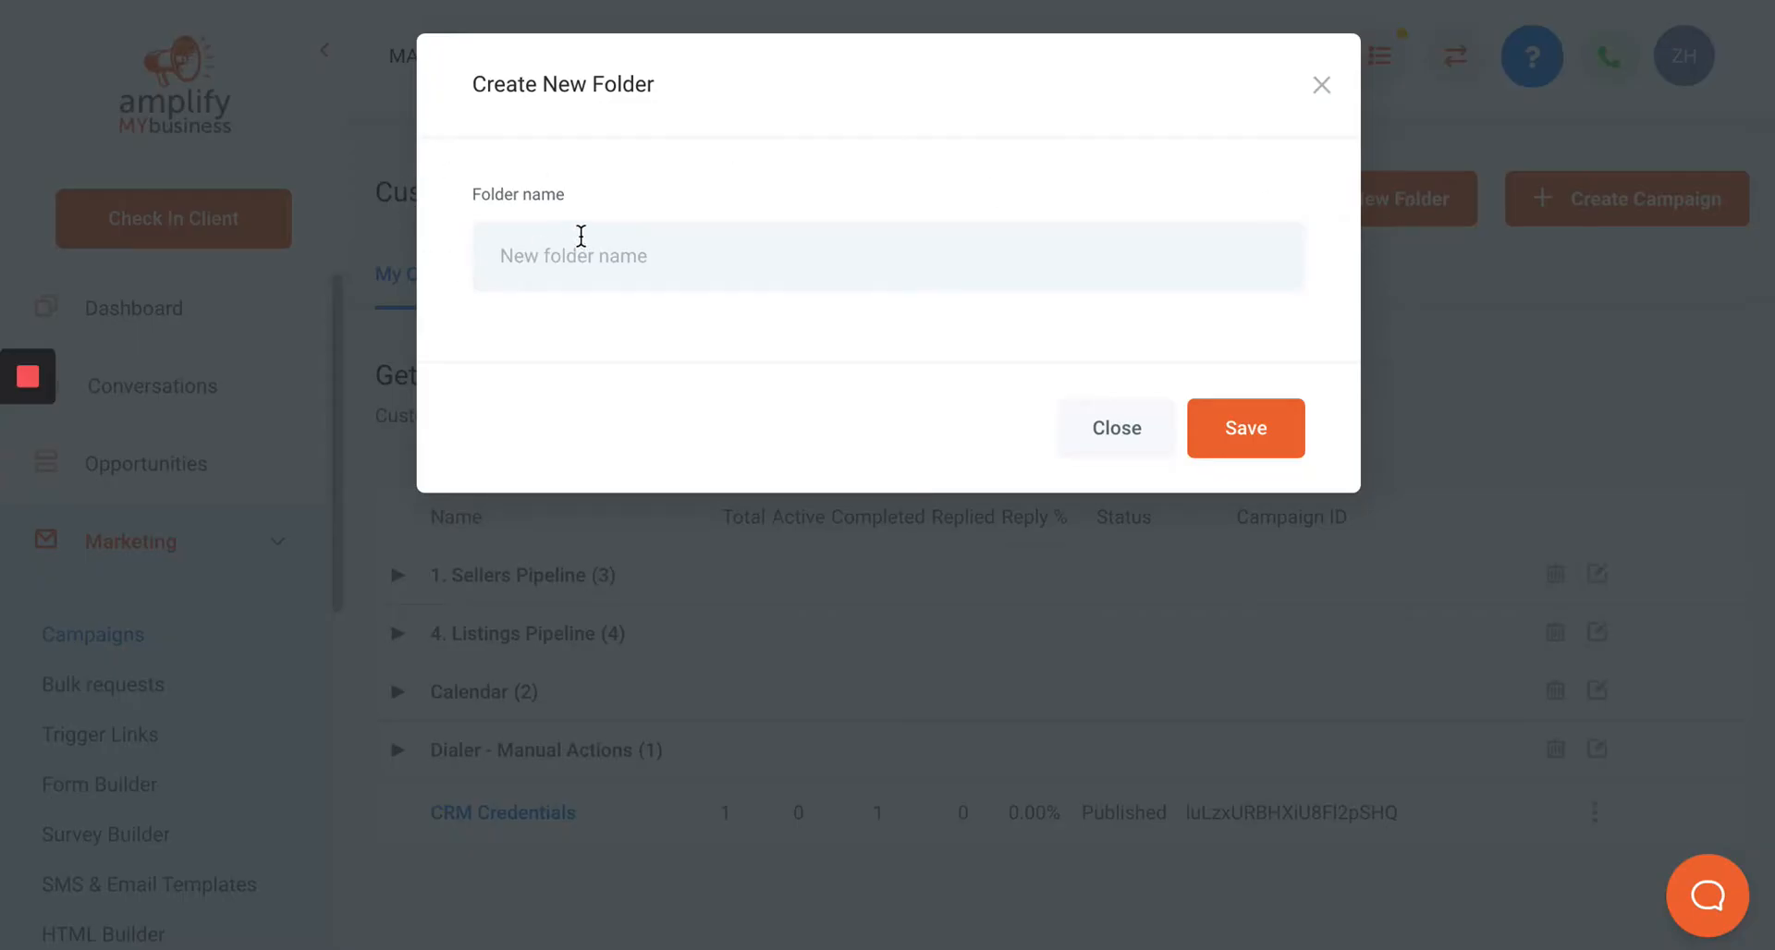
{"action": "left_click", "coordinate": [574, 237]}
{"action": "type", "text": "Text Campaigns"}
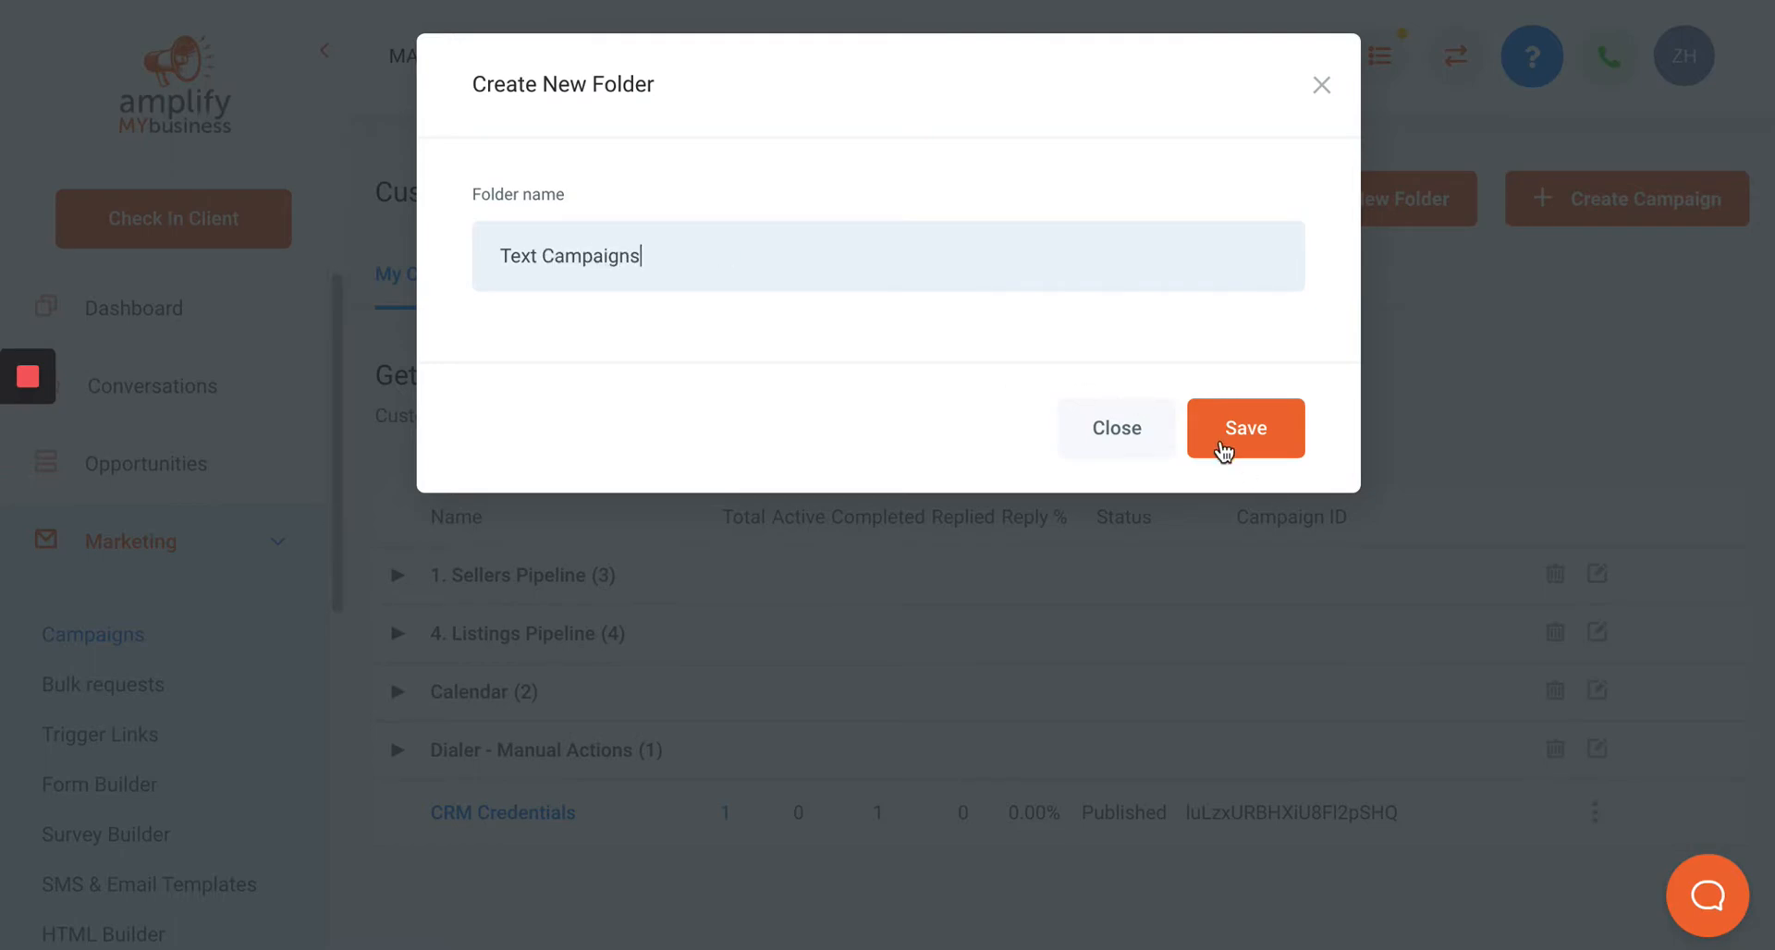
{"action": "left_click", "coordinate": [1239, 426]}
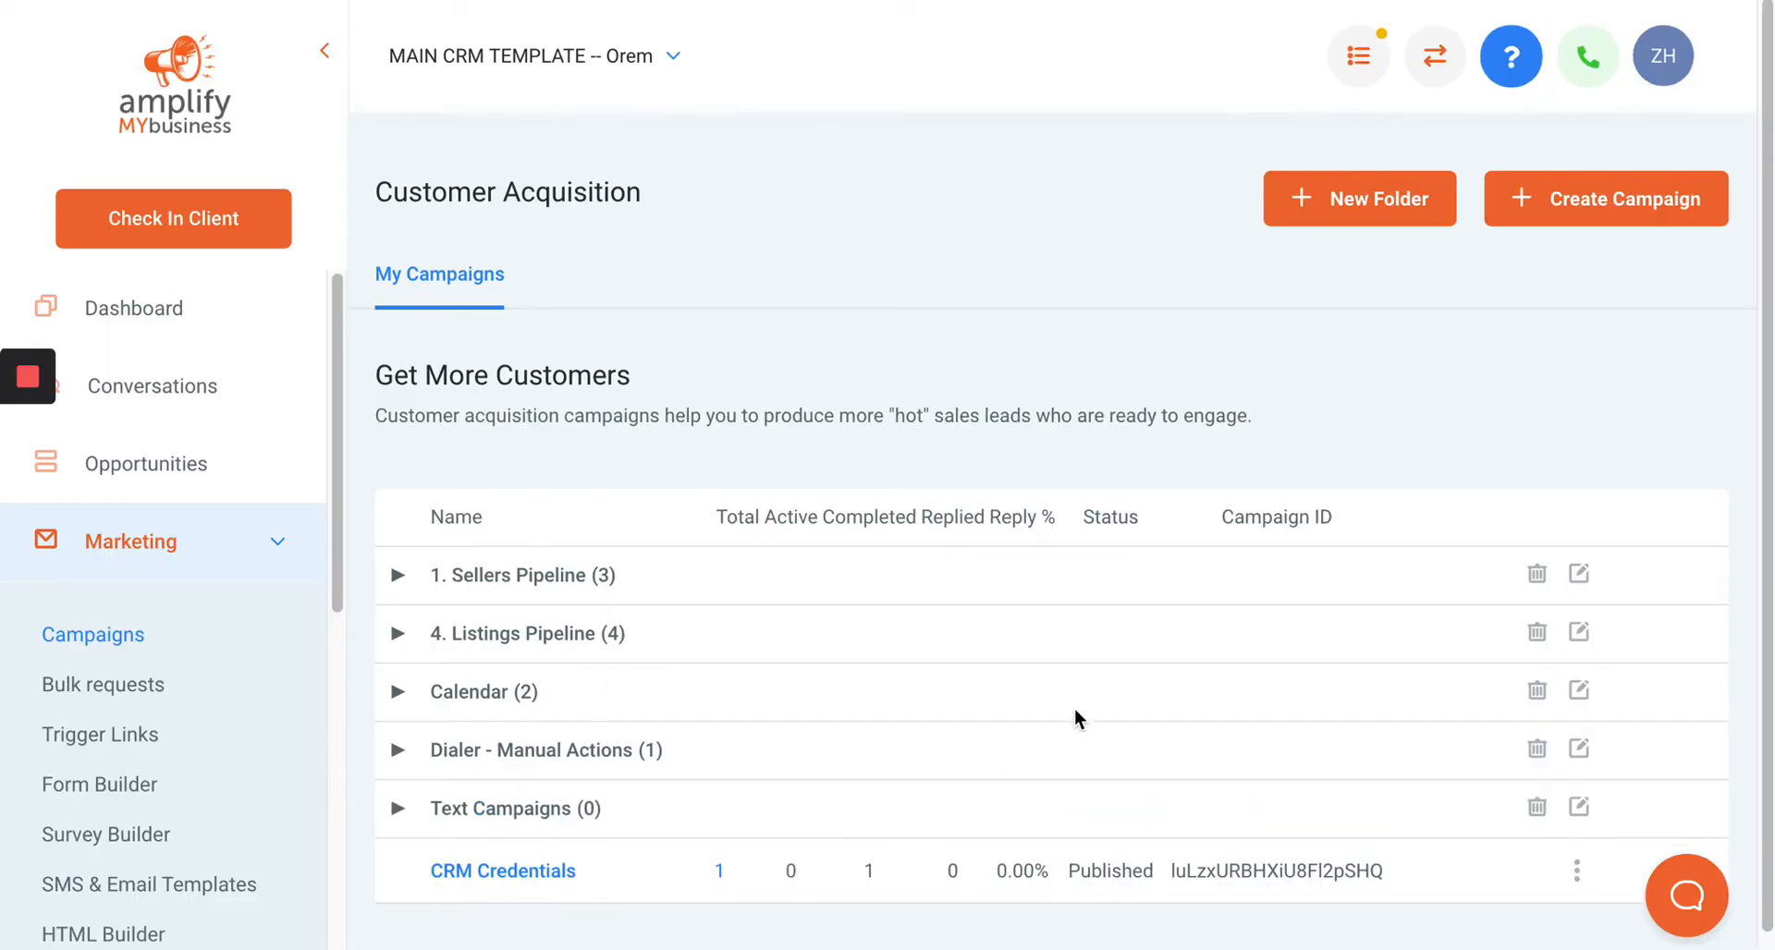
Create a campaign named Text Campaign 1 inside the Text Campaigns folder.
{"action": "left_click", "coordinate": [1607, 188]}
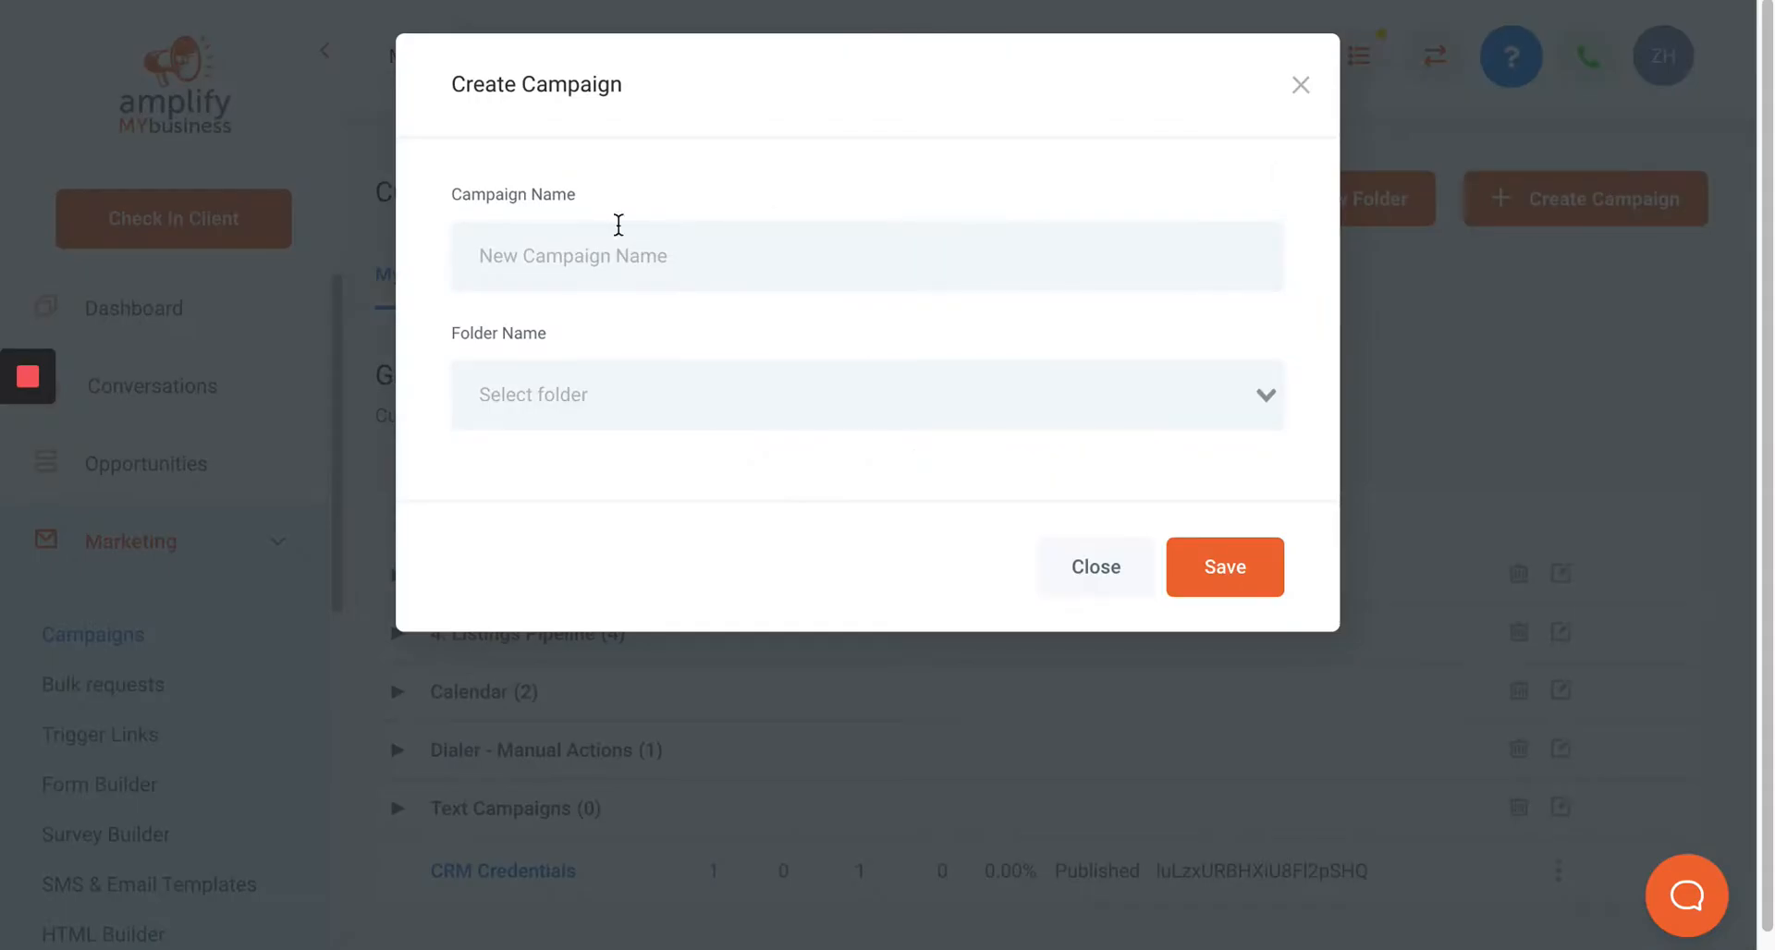
{"action": "left_click", "coordinate": [594, 264]}
{"action": "type", "text": "Text"}
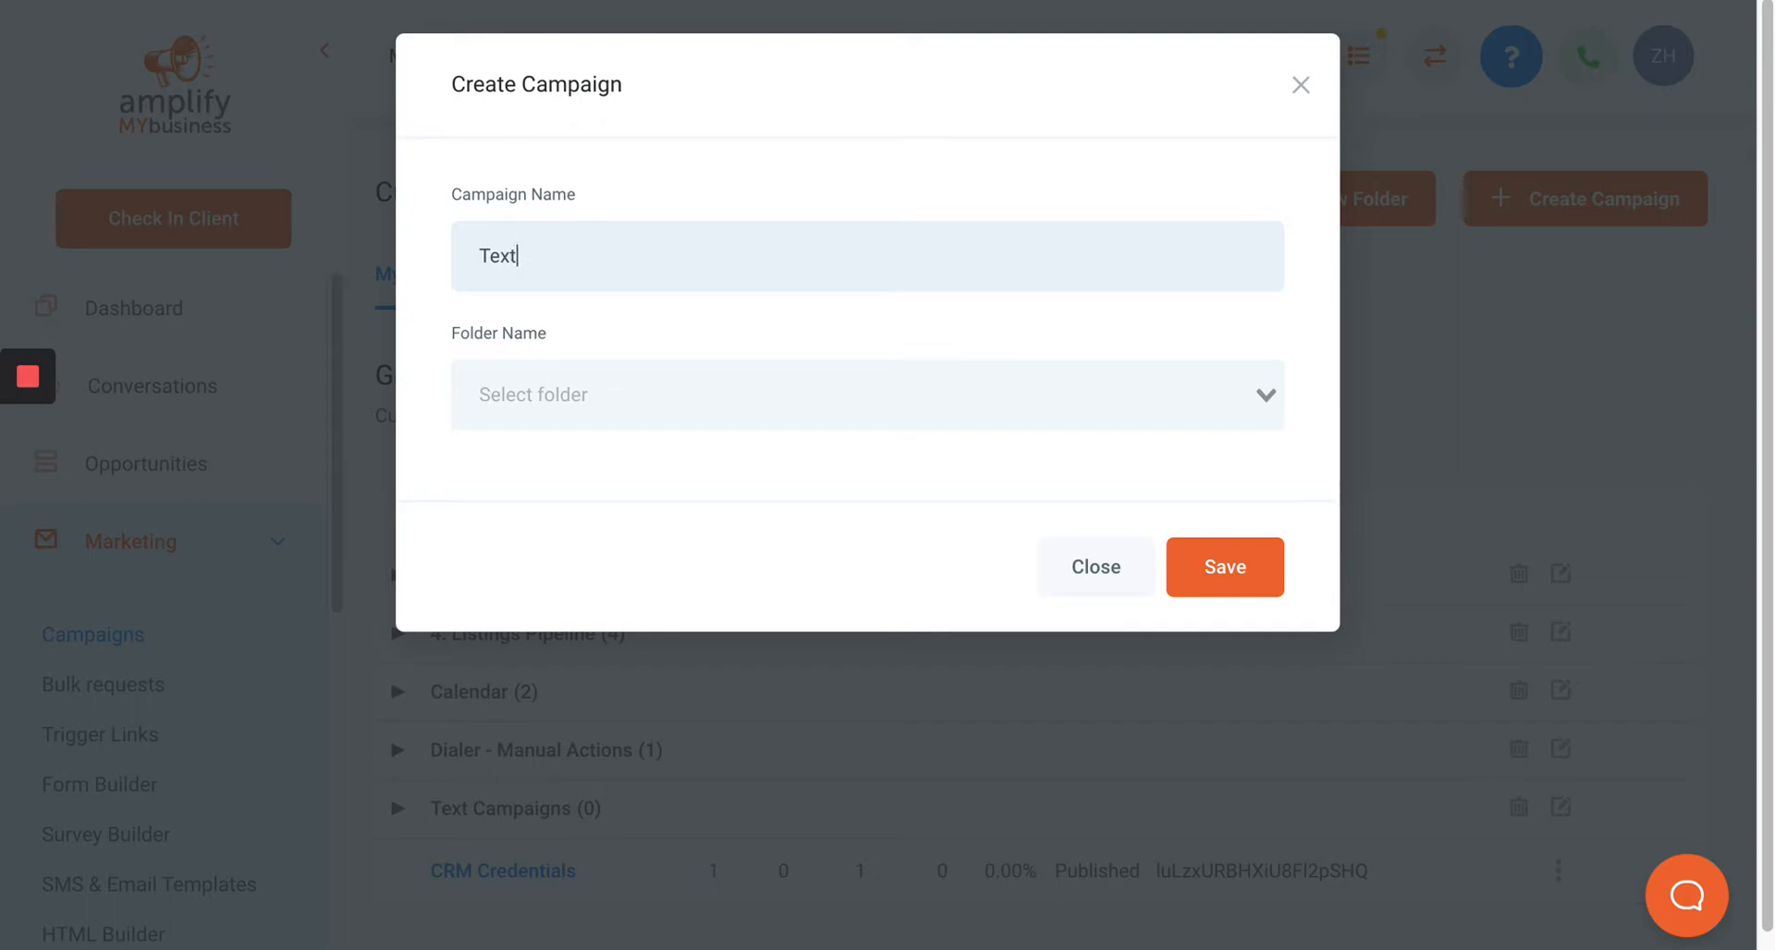
{"action": "type", "text": " Campagingn 1"}
{"action": "left_click", "coordinate": [1052, 394]}
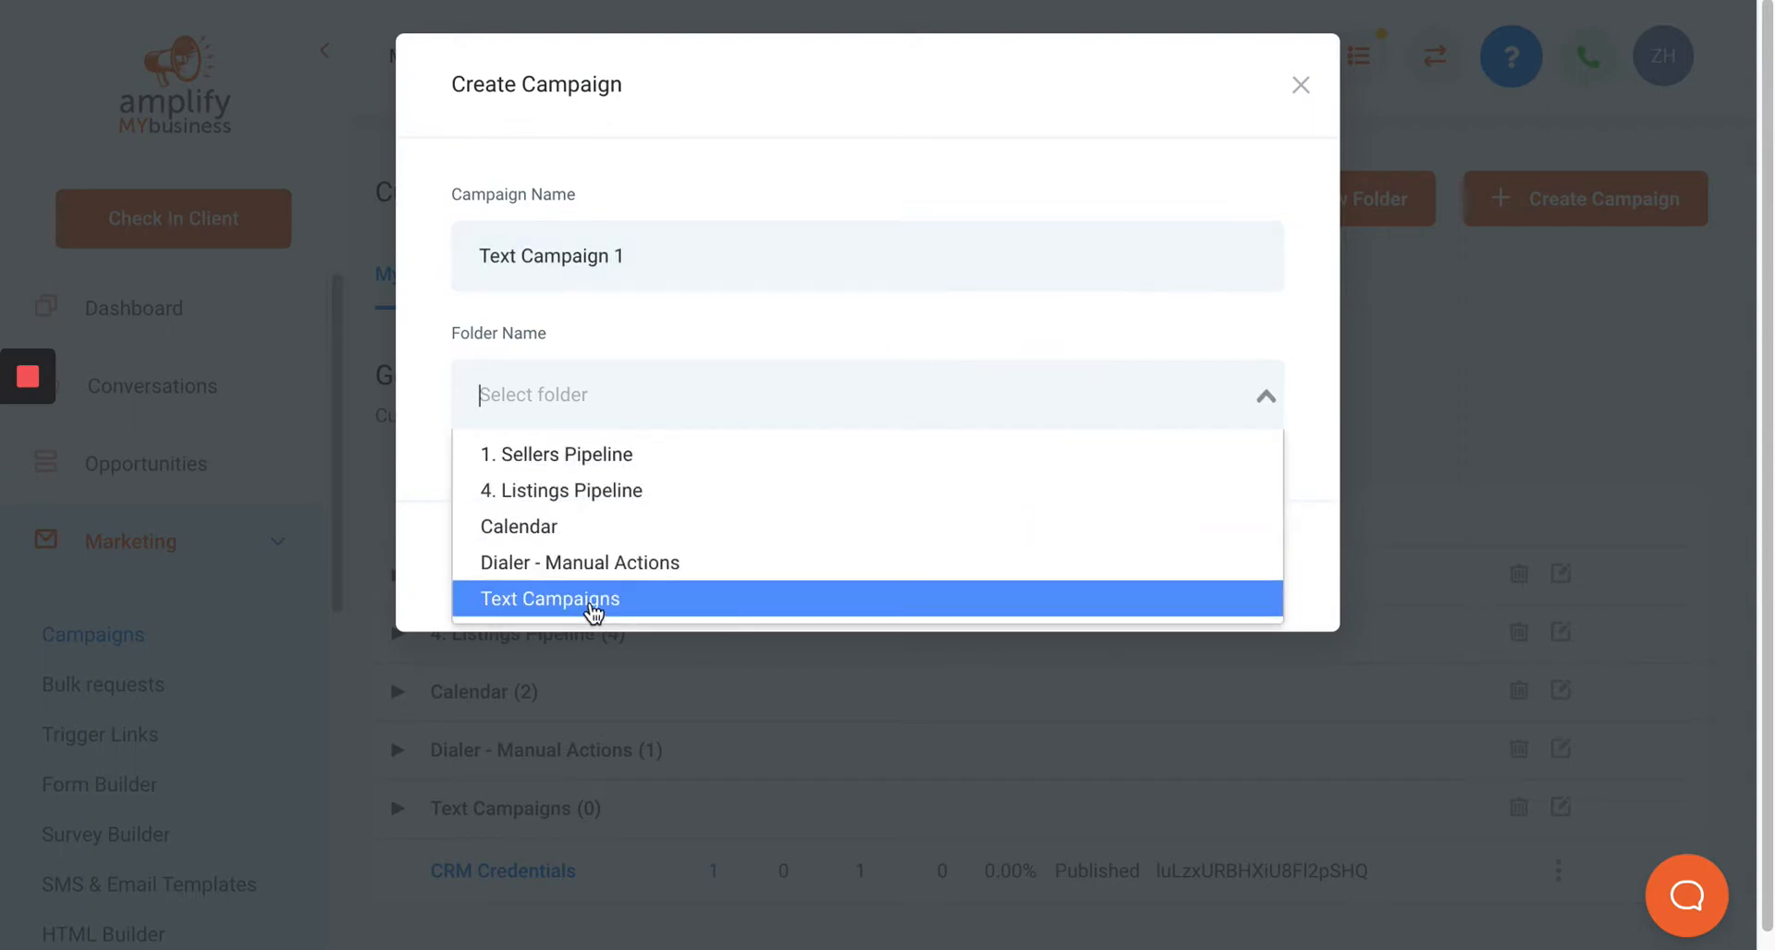
{"action": "left_click", "coordinate": [593, 600]}
{"action": "left_click", "coordinate": [1216, 573]}
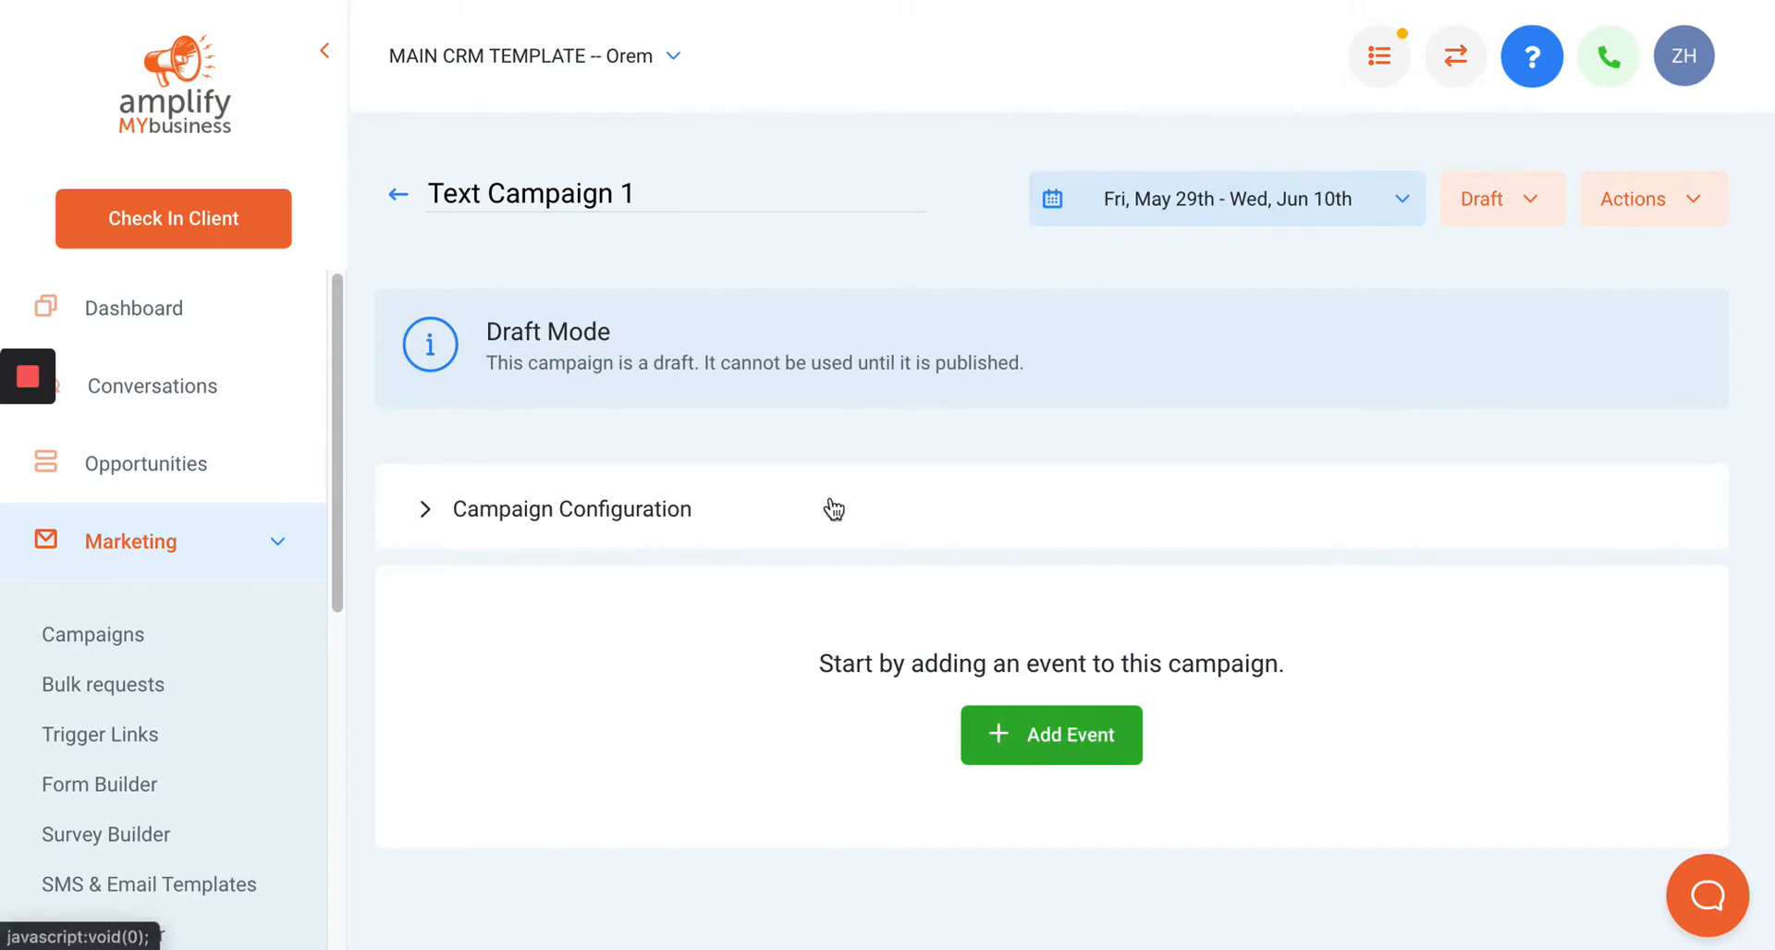
Add an SMS event to the campaign and place the cursor in the message body.
{"action": "left_click", "coordinate": [1096, 748]}
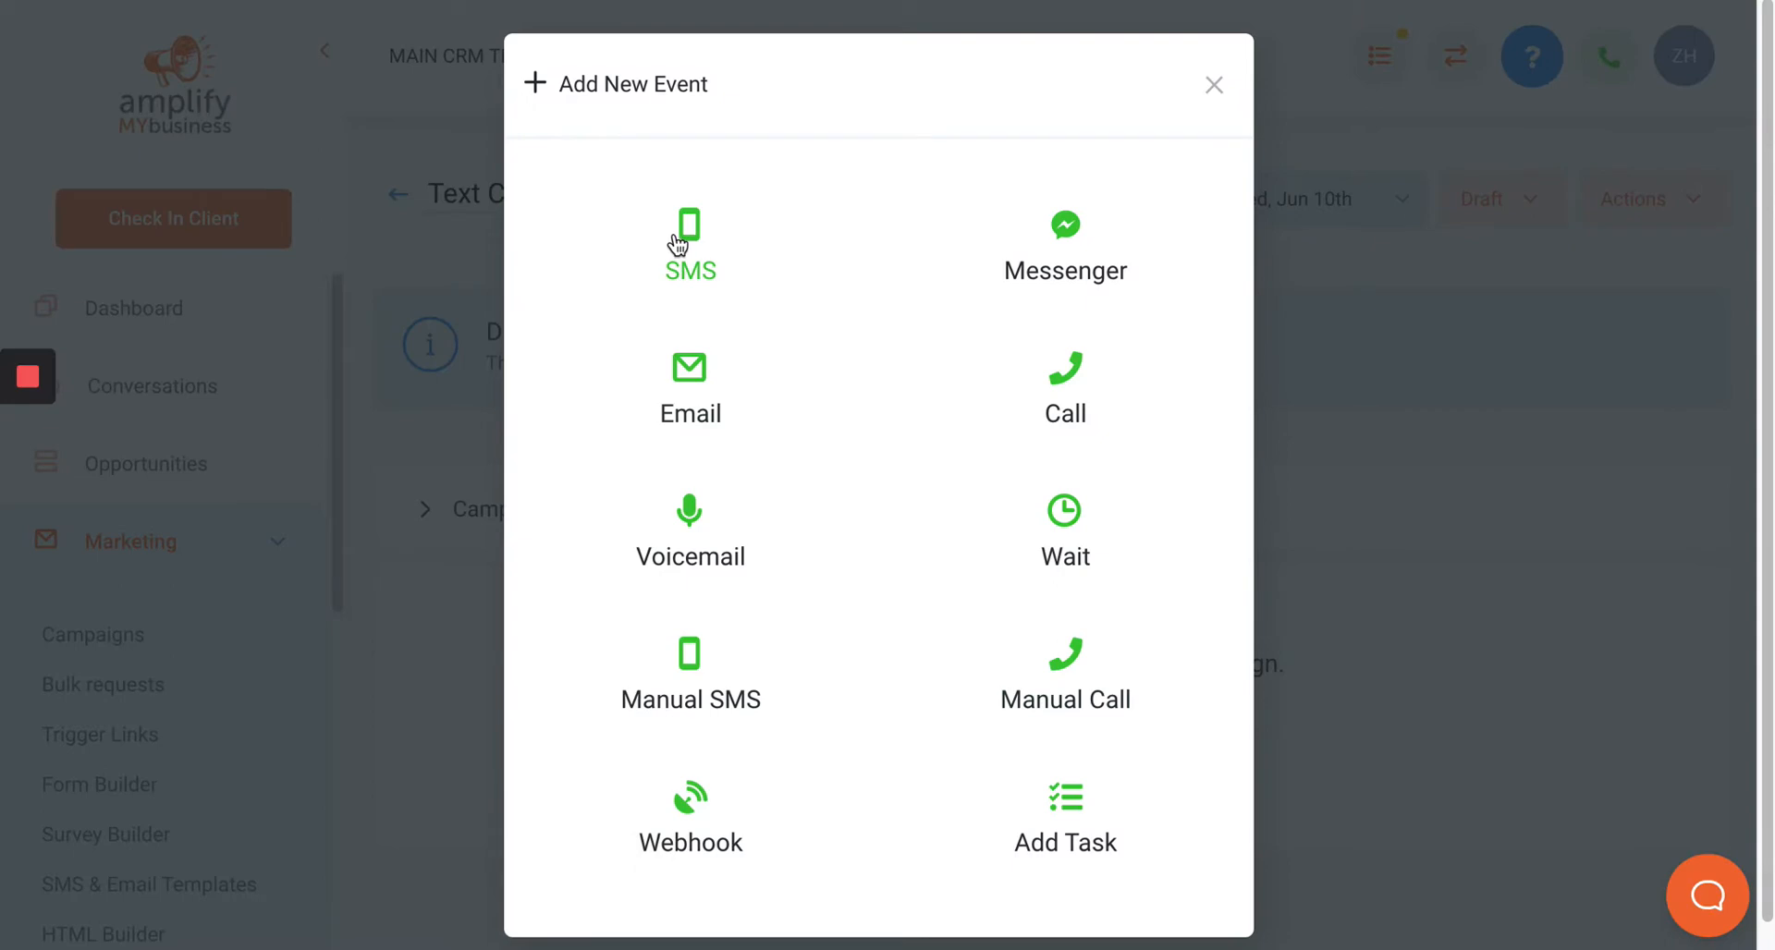
{"action": "left_click", "coordinate": [680, 242]}
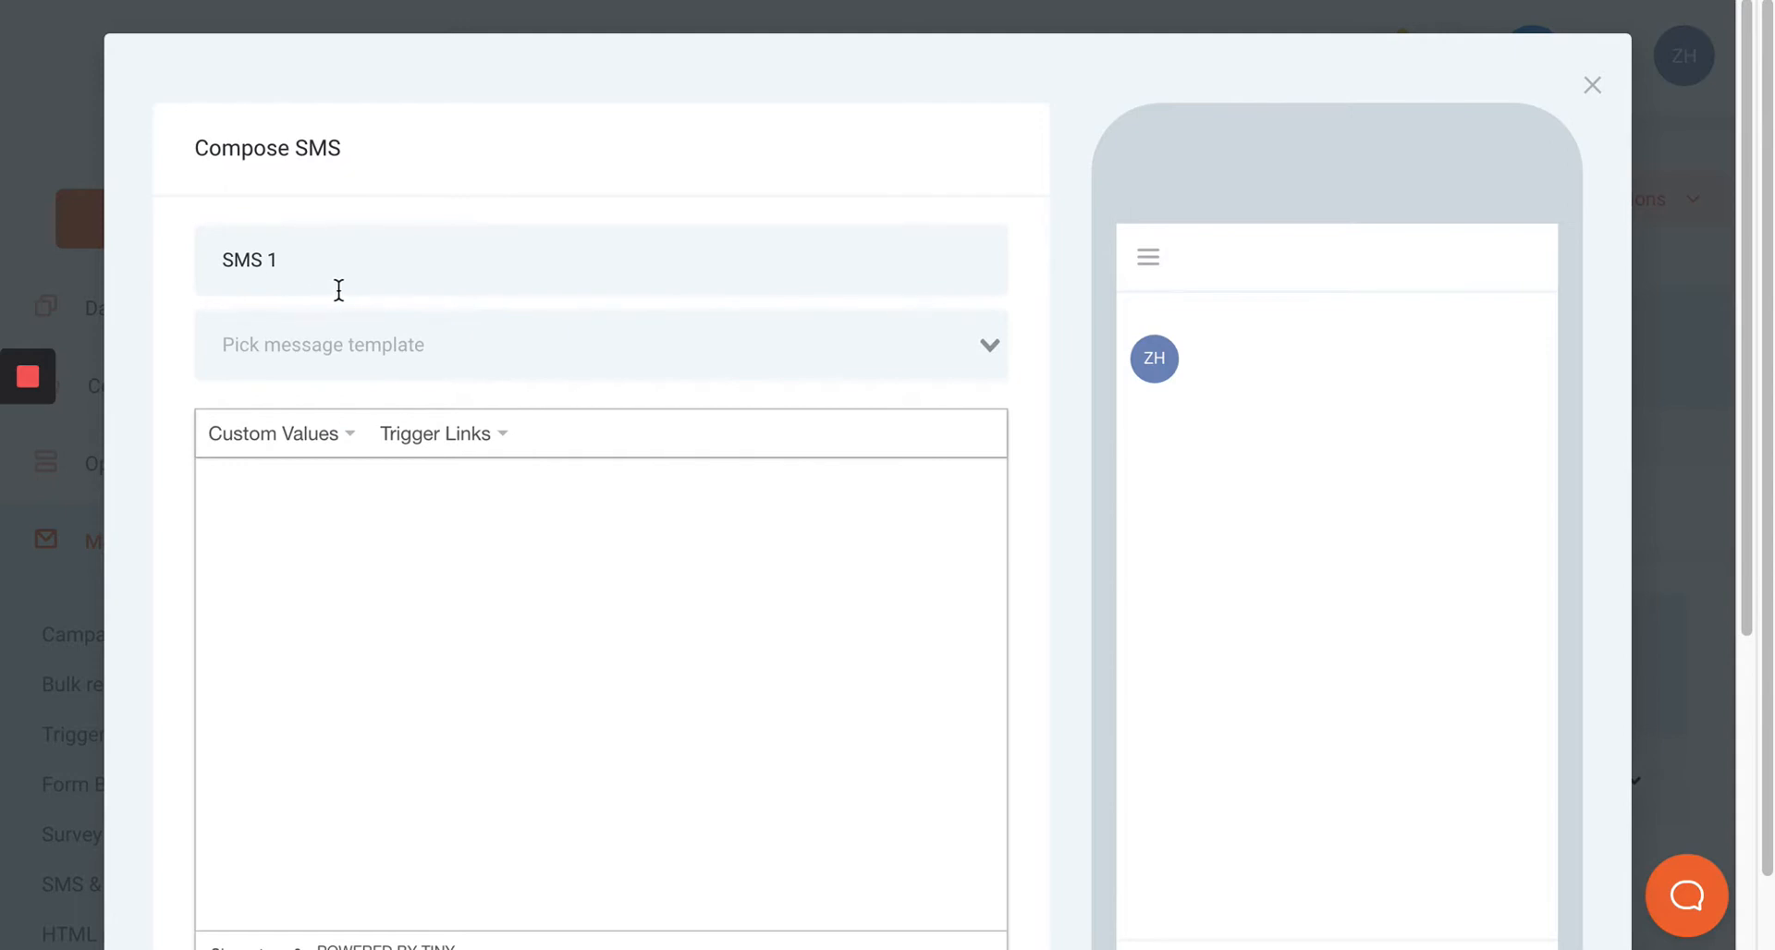
{"action": "scroll", "coordinate": [339, 290], "scroll_direction": "down", "scroll_amount": 2}
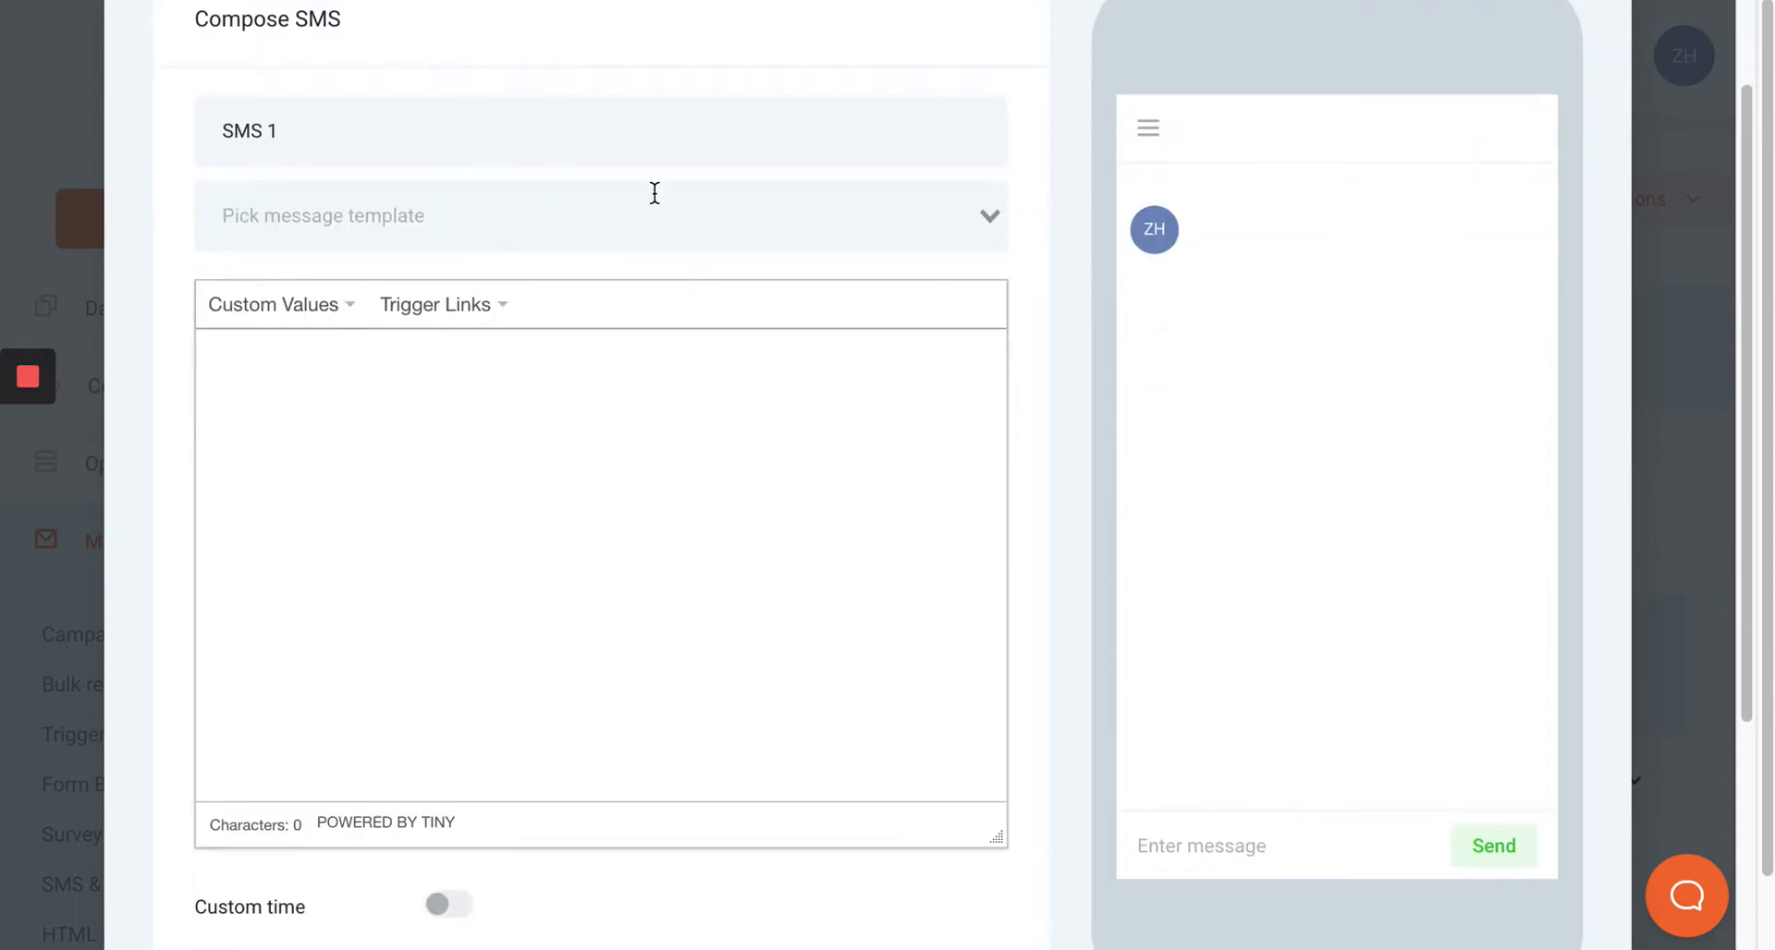
{"action": "left_click", "coordinate": [296, 365]}
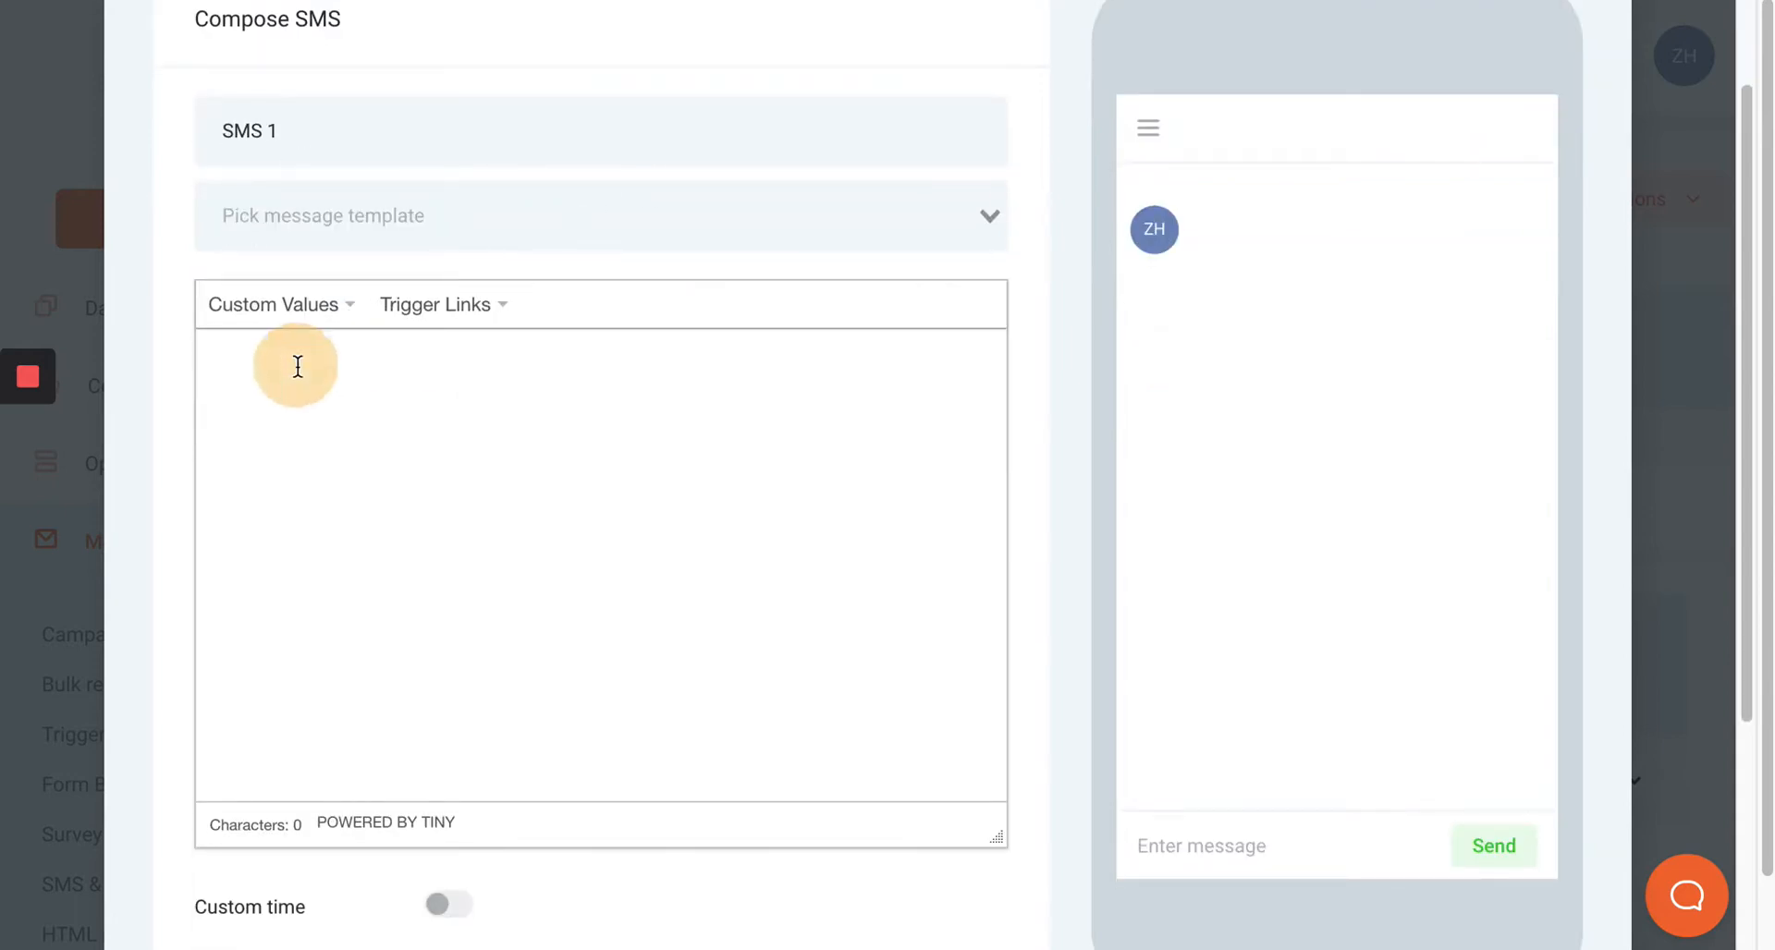
{"action": "left_click", "coordinate": [298, 366]}
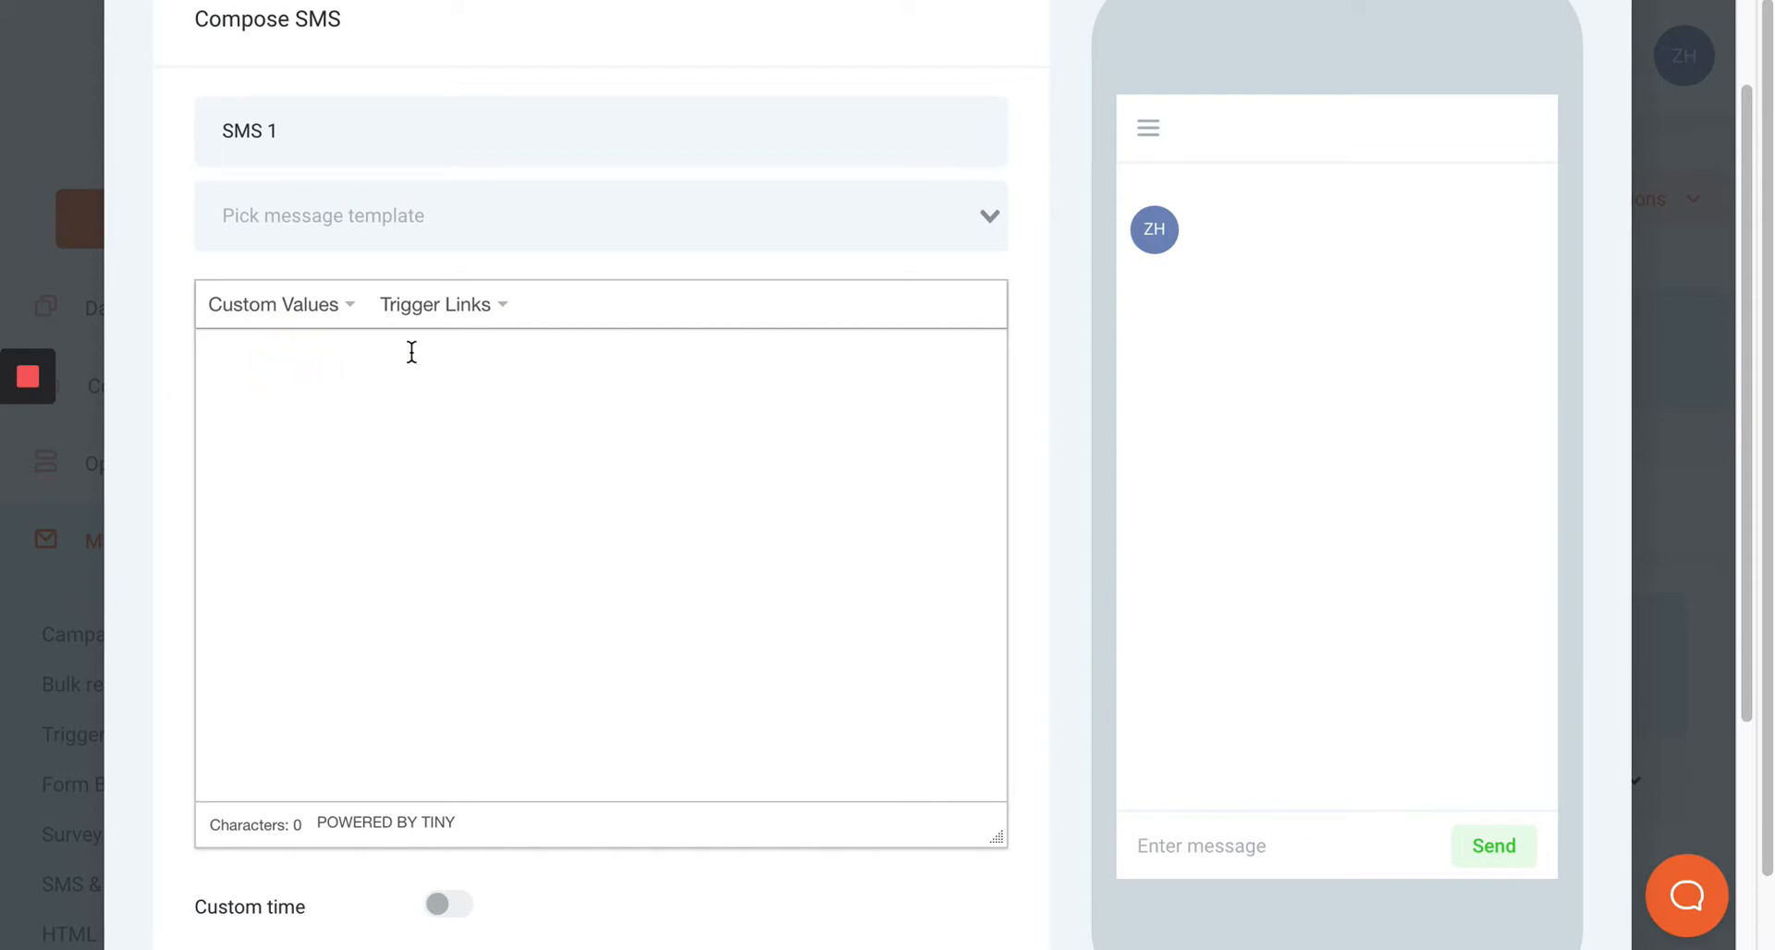
Start the SMS with "Hi" followed by the contact's First Name custom value.
{"action": "left_click", "coordinate": [330, 379]}
{"action": "type", "text": "HI"}
{"action": "key", "text": "BackSpace"}
{"action": "key", "text": "BackSpace"}
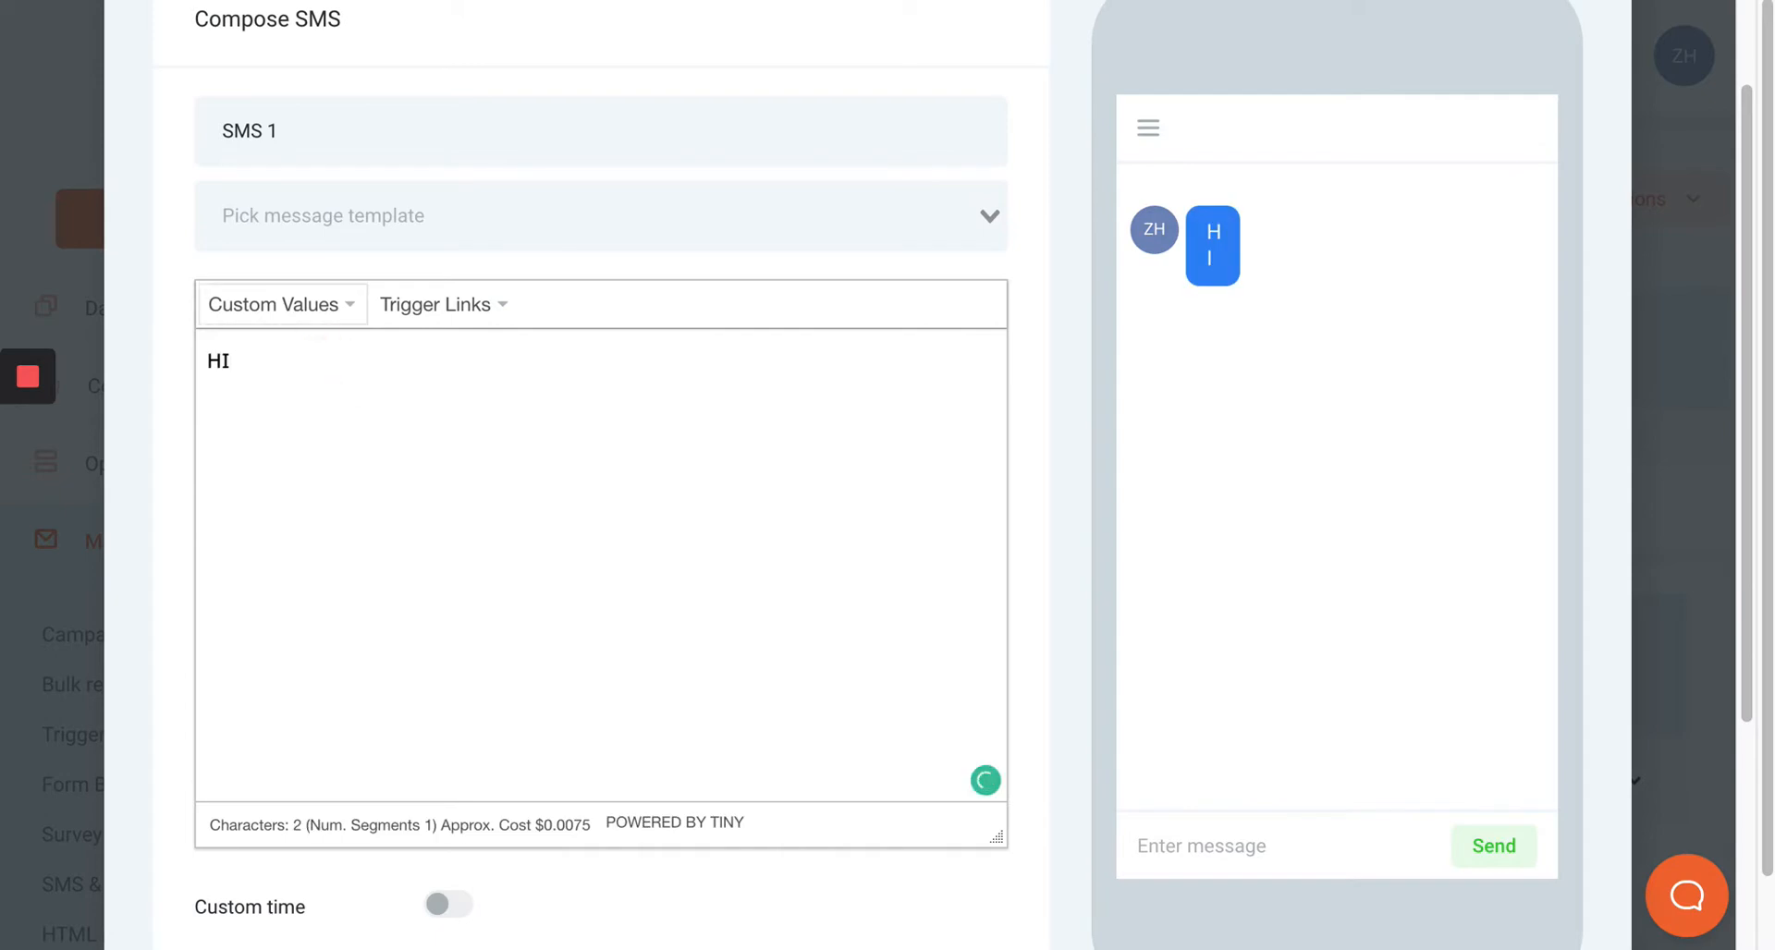
{"action": "type", "text": "i"}
{"action": "left_click", "coordinate": [309, 319]}
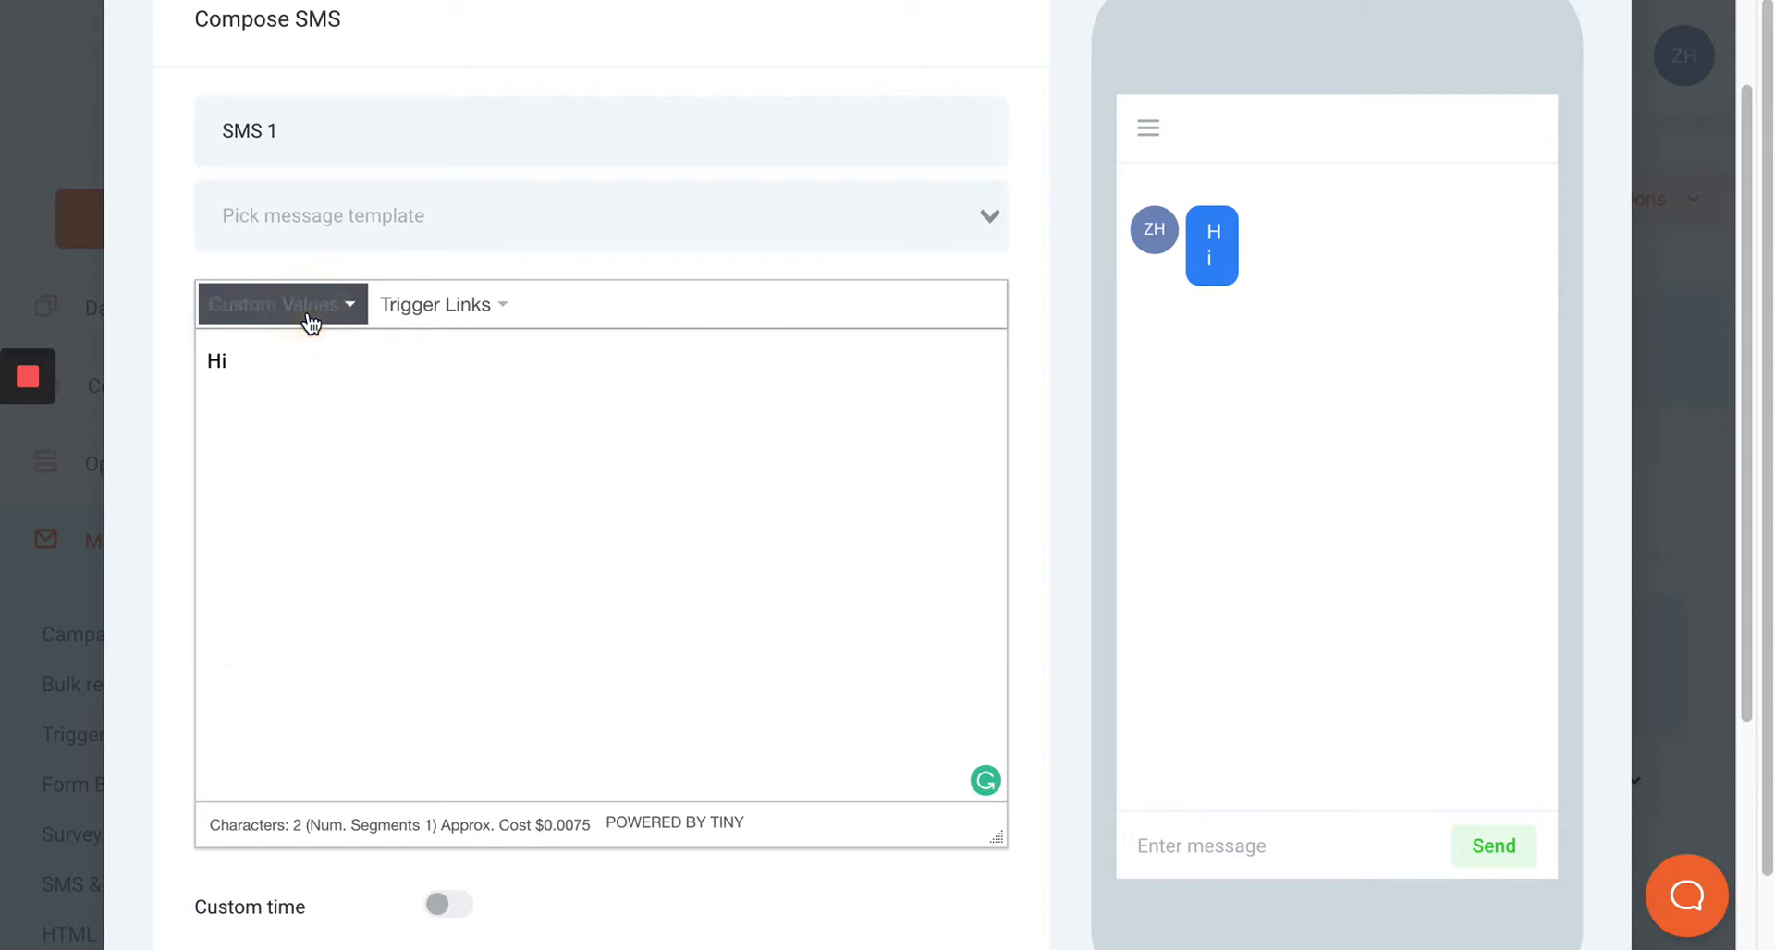
{"action": "mouse_move", "coordinate": [303, 362]}
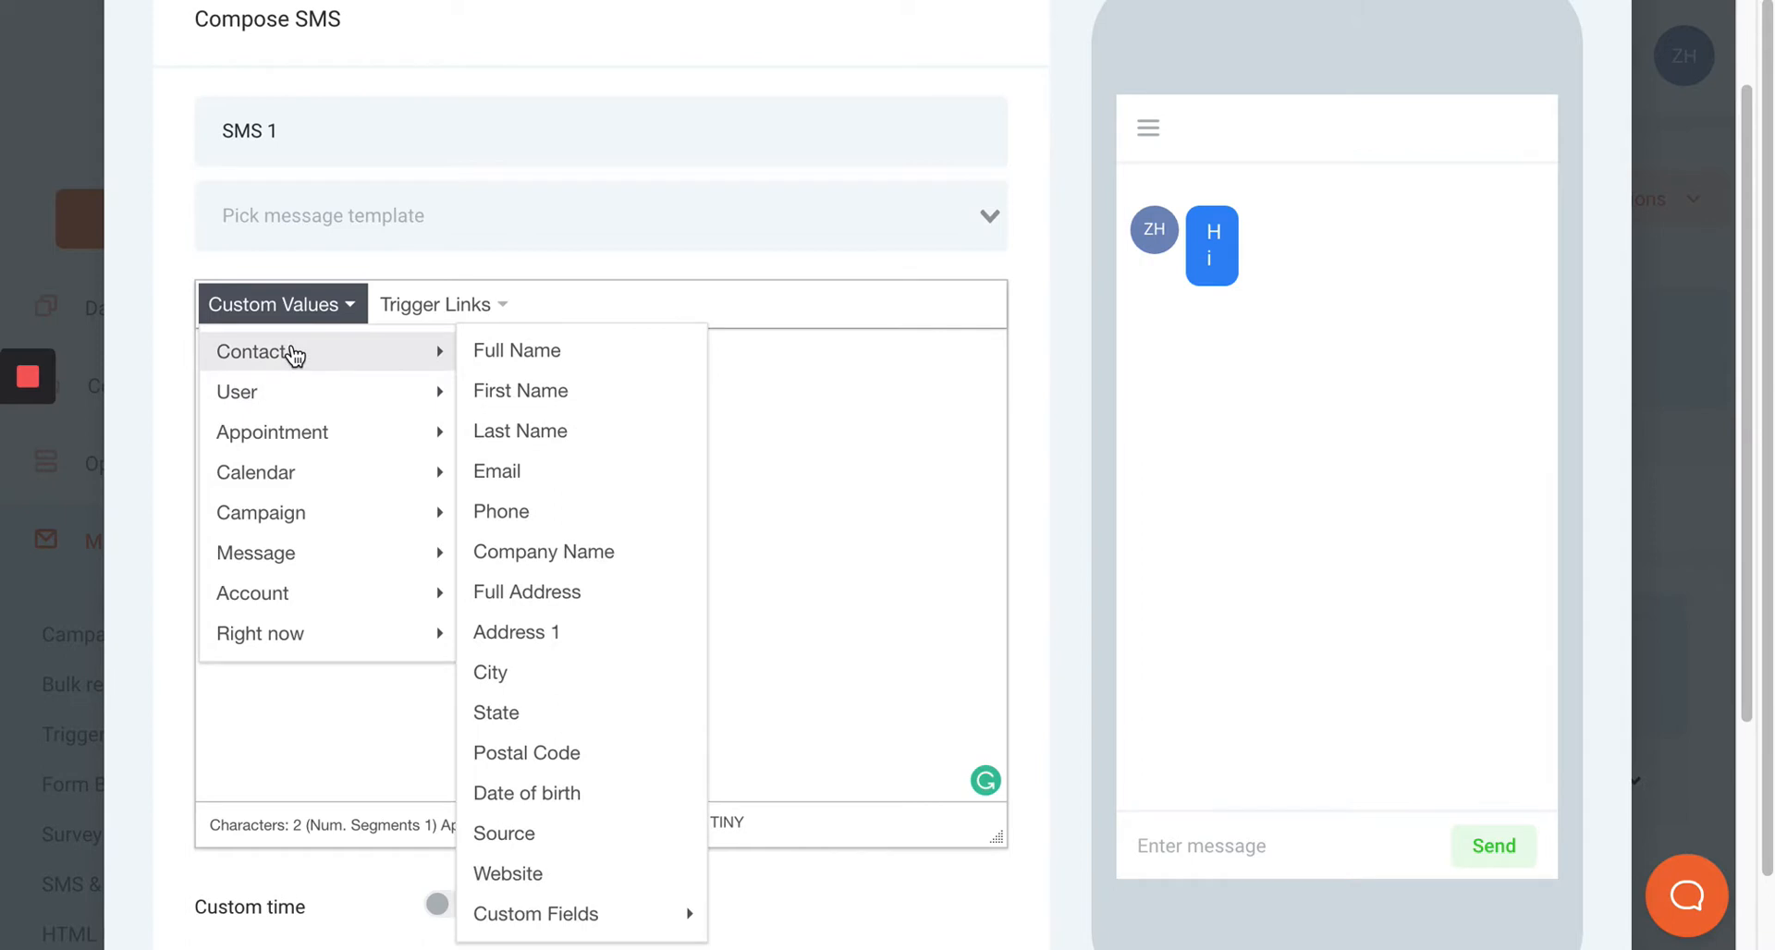
{"action": "mouse_move", "coordinate": [281, 392]}
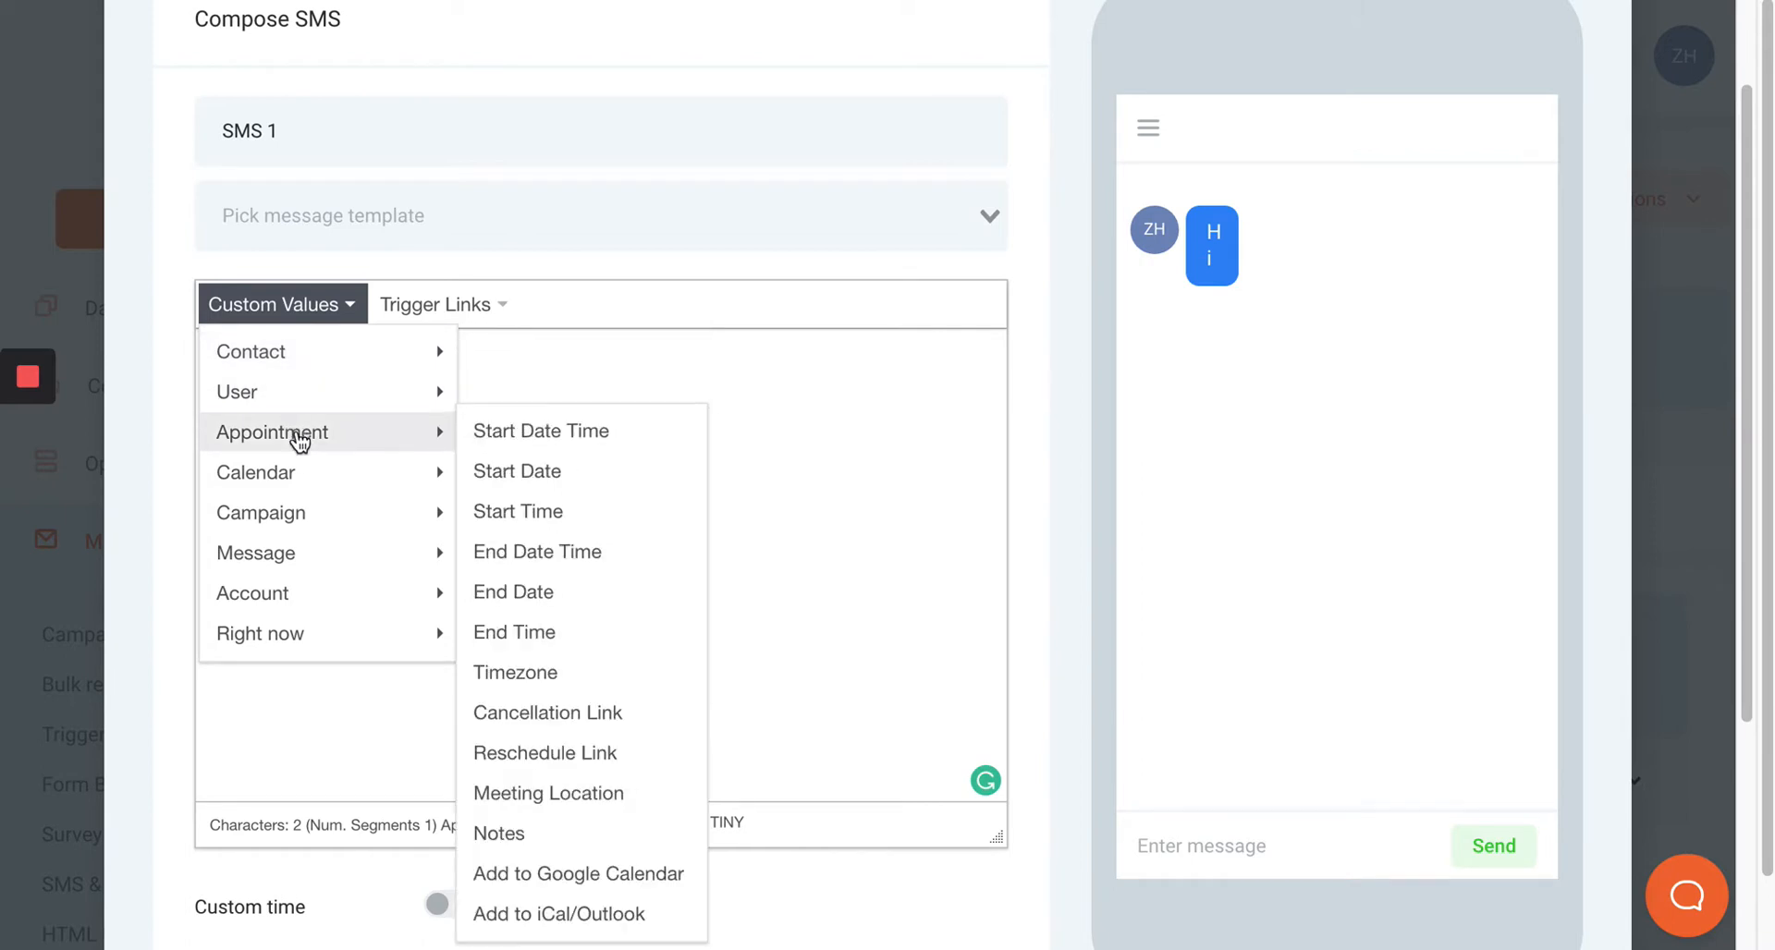
{"action": "mouse_move", "coordinate": [289, 640]}
{"action": "left_click", "coordinate": [560, 407]}
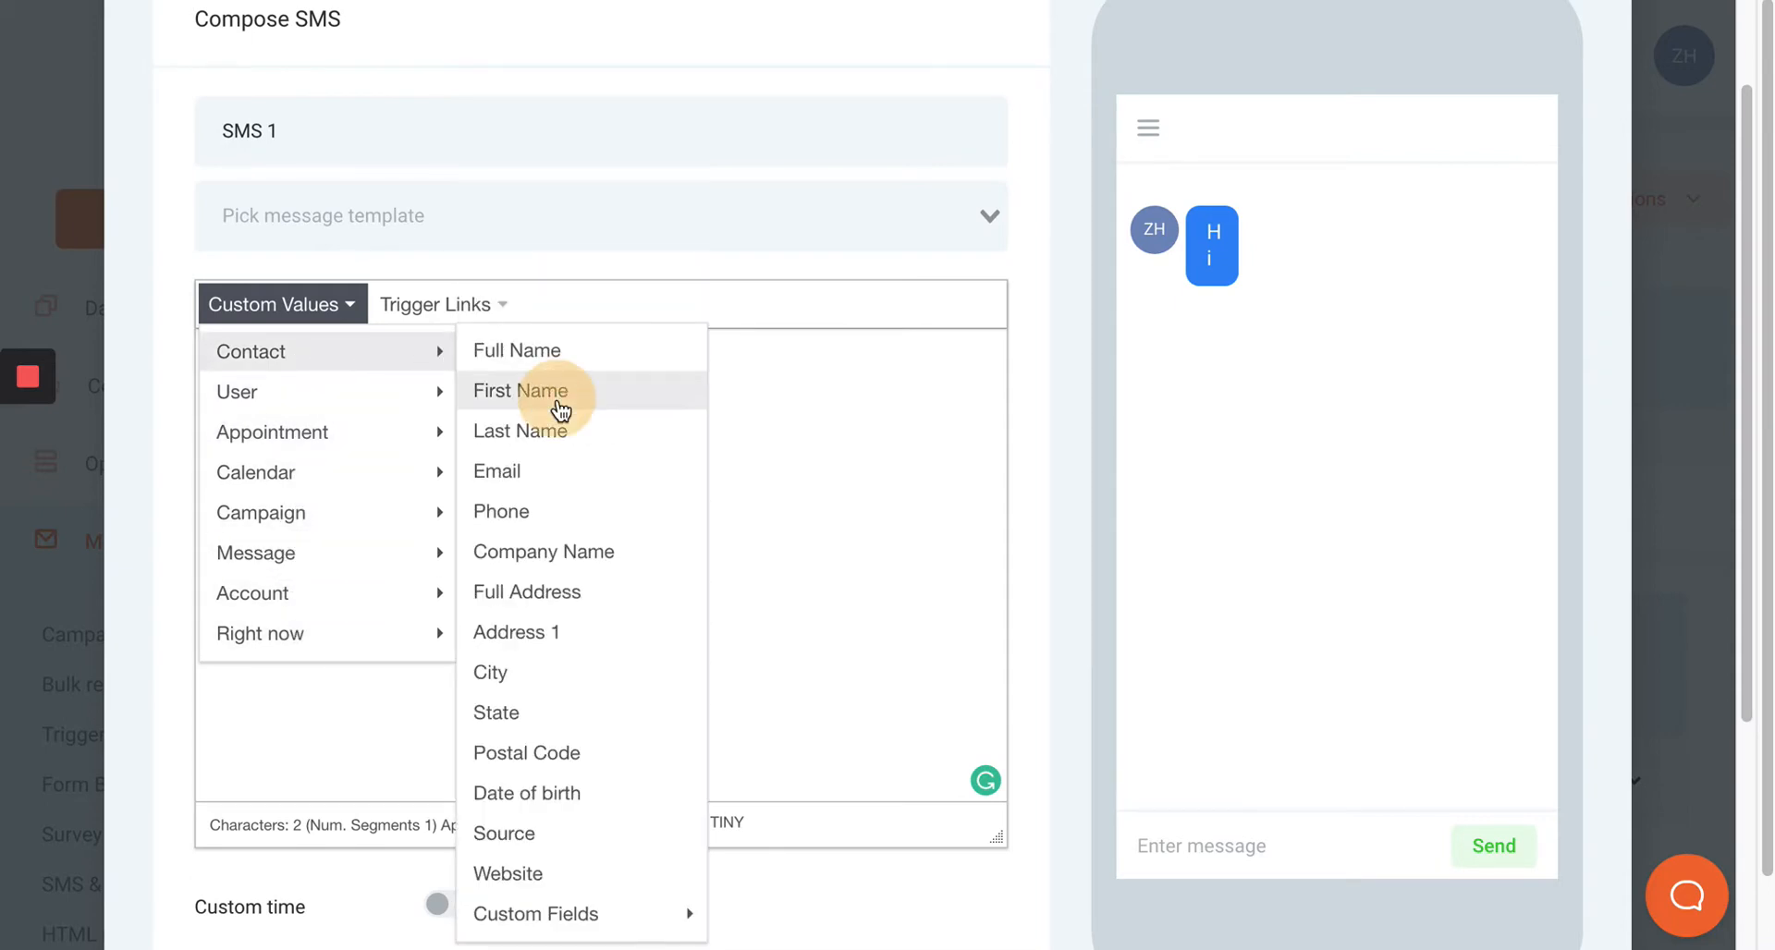
Continue with ", this is" and insert the user's First Name custom value.
{"action": "type", "text": ", this is"}
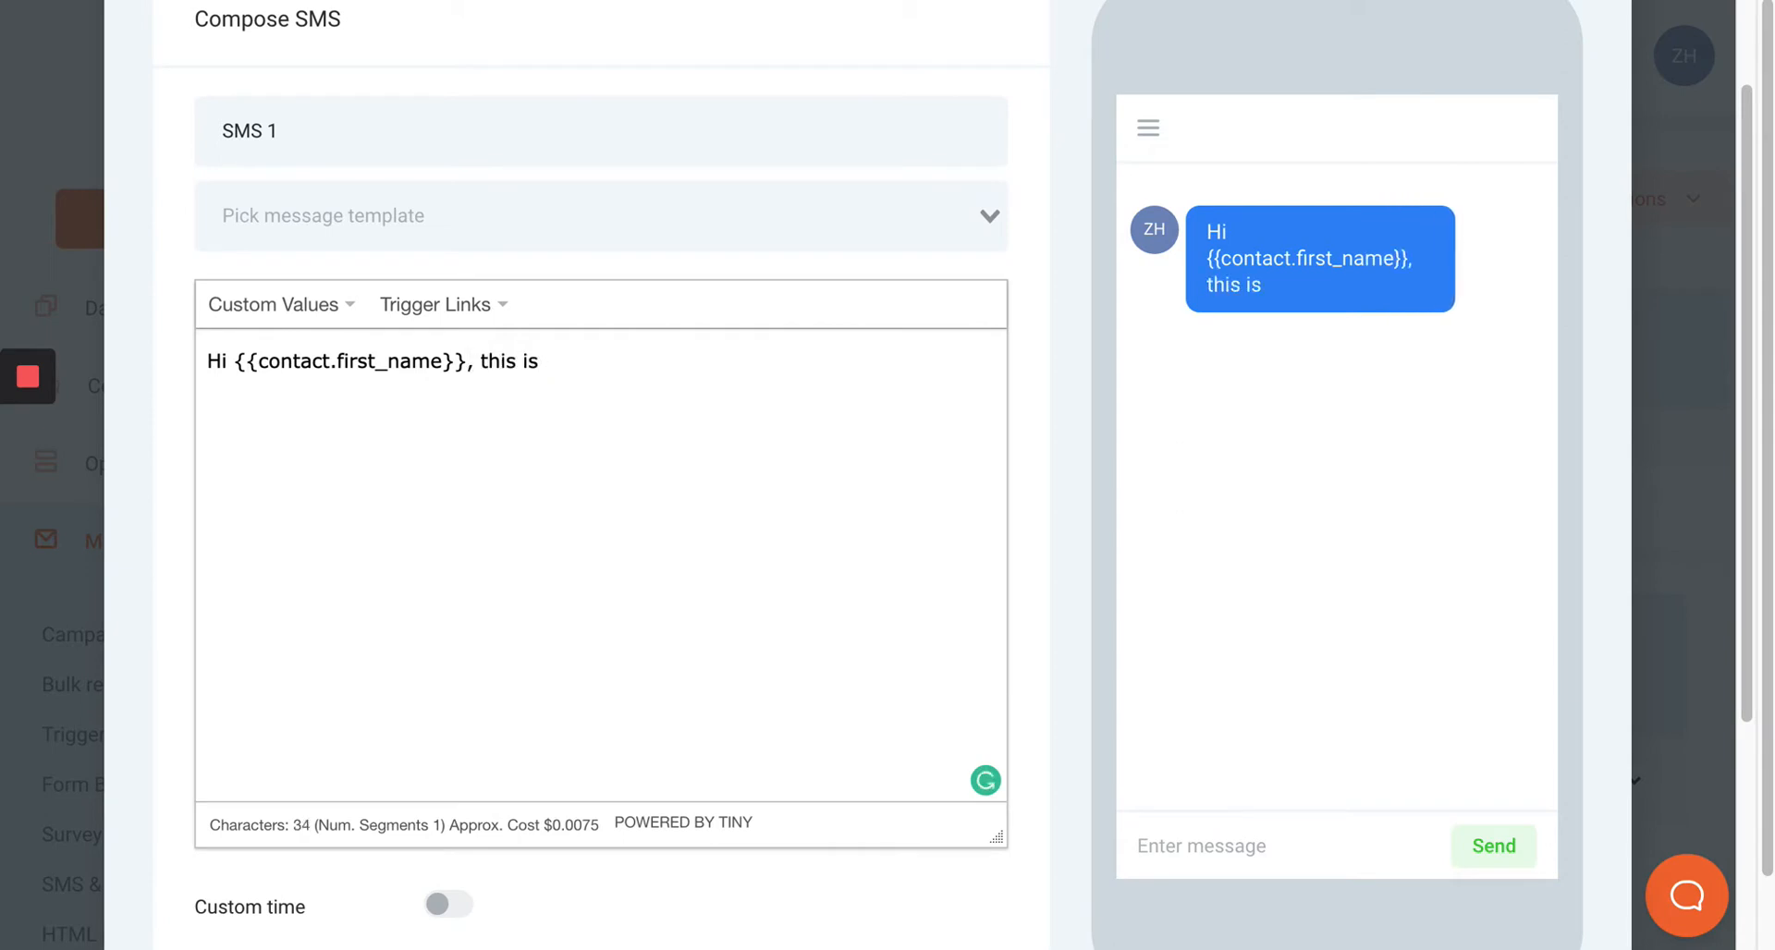
{"action": "left_click", "coordinate": [302, 315]}
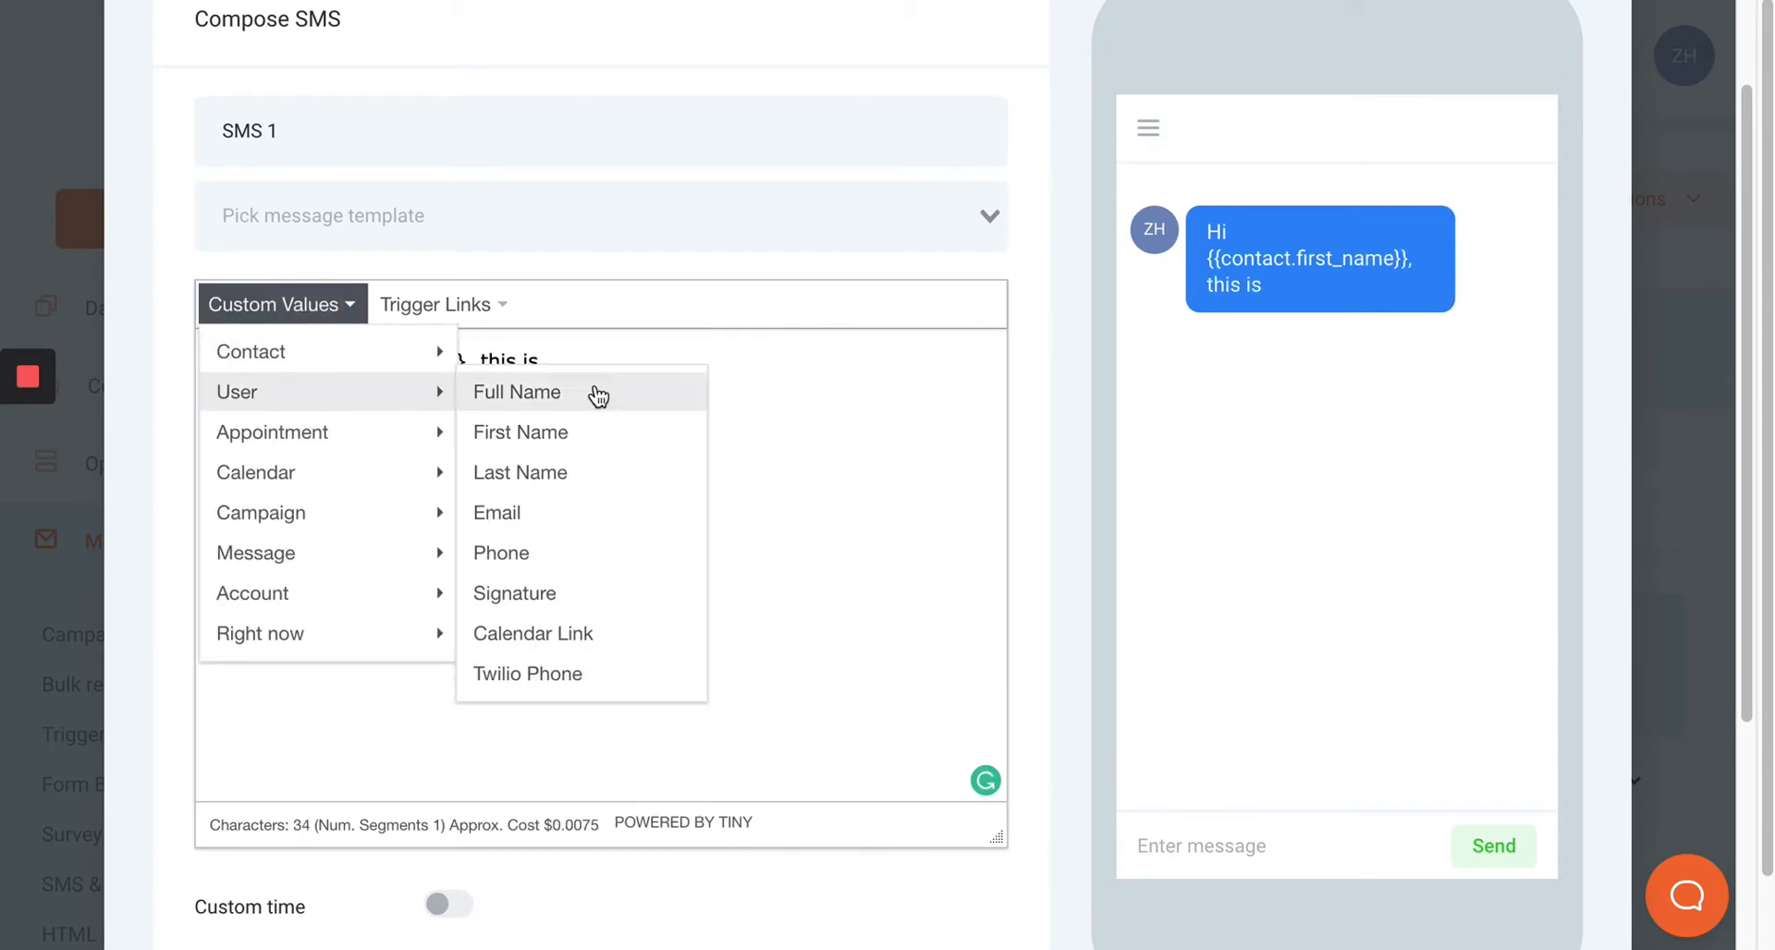
{"action": "left_click", "coordinate": [610, 429]}
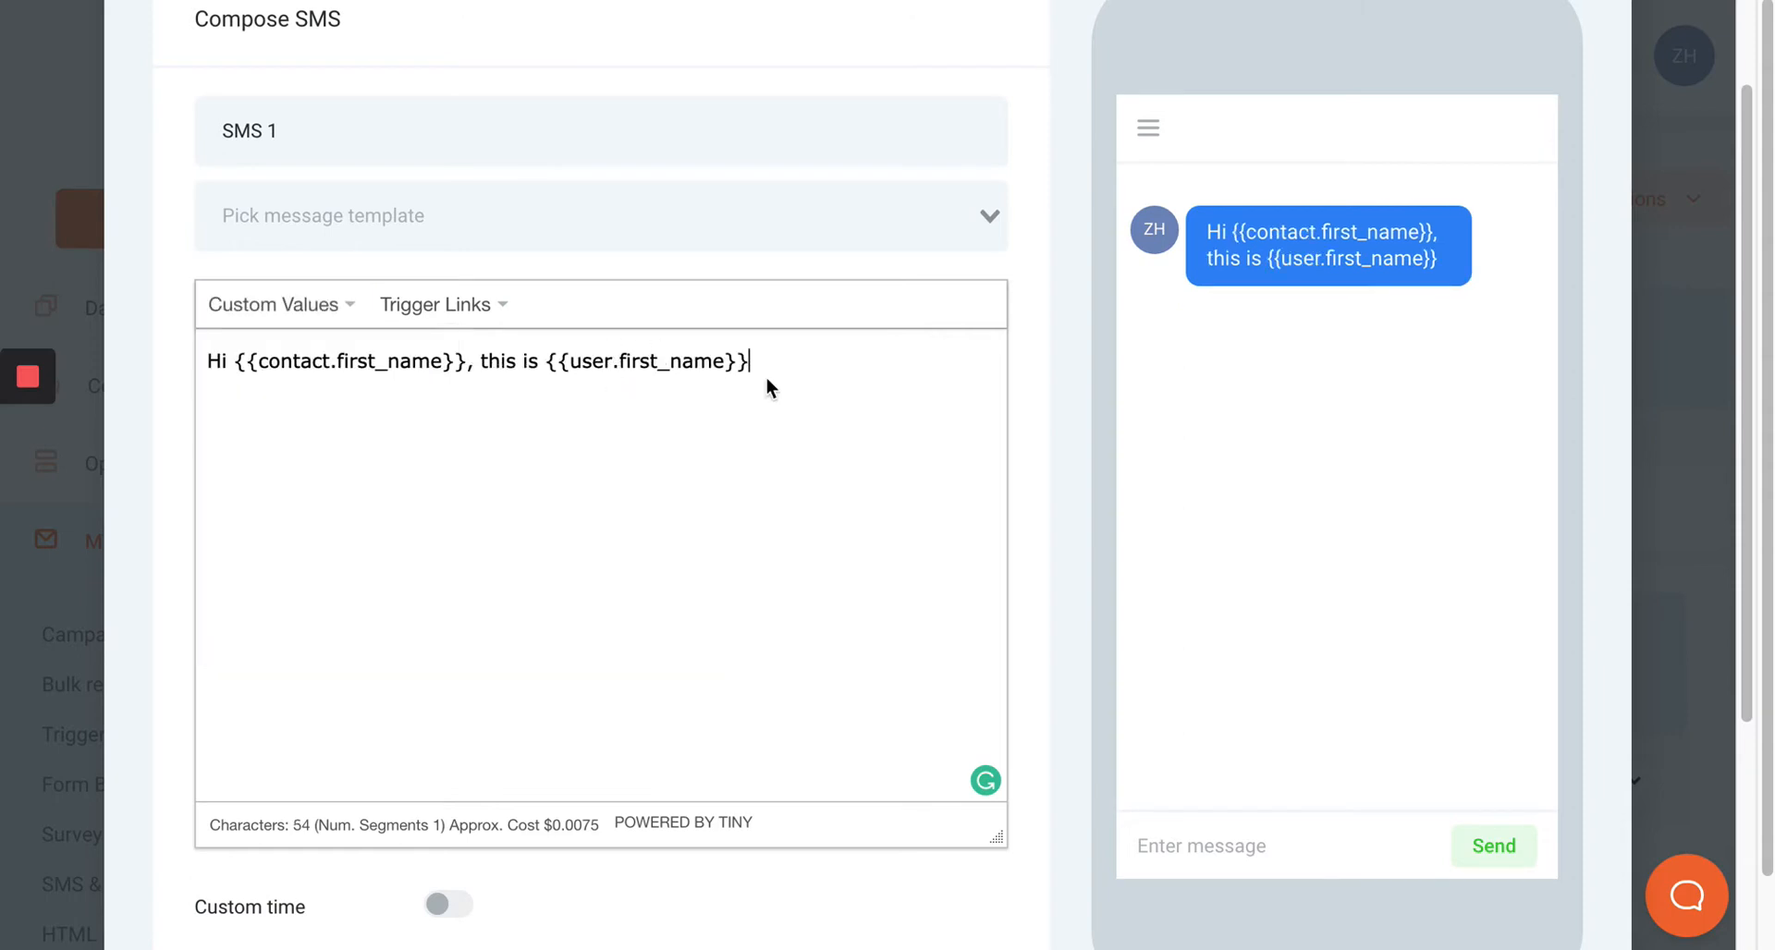
Finish the message with ". Would love to reach out and chat with you today about your property. Do you have time today?".
{"action": "type", "text": ". Woud"}
{"action": "key", "text": "BackSpace"}
{"action": "type", "text": "ld "}
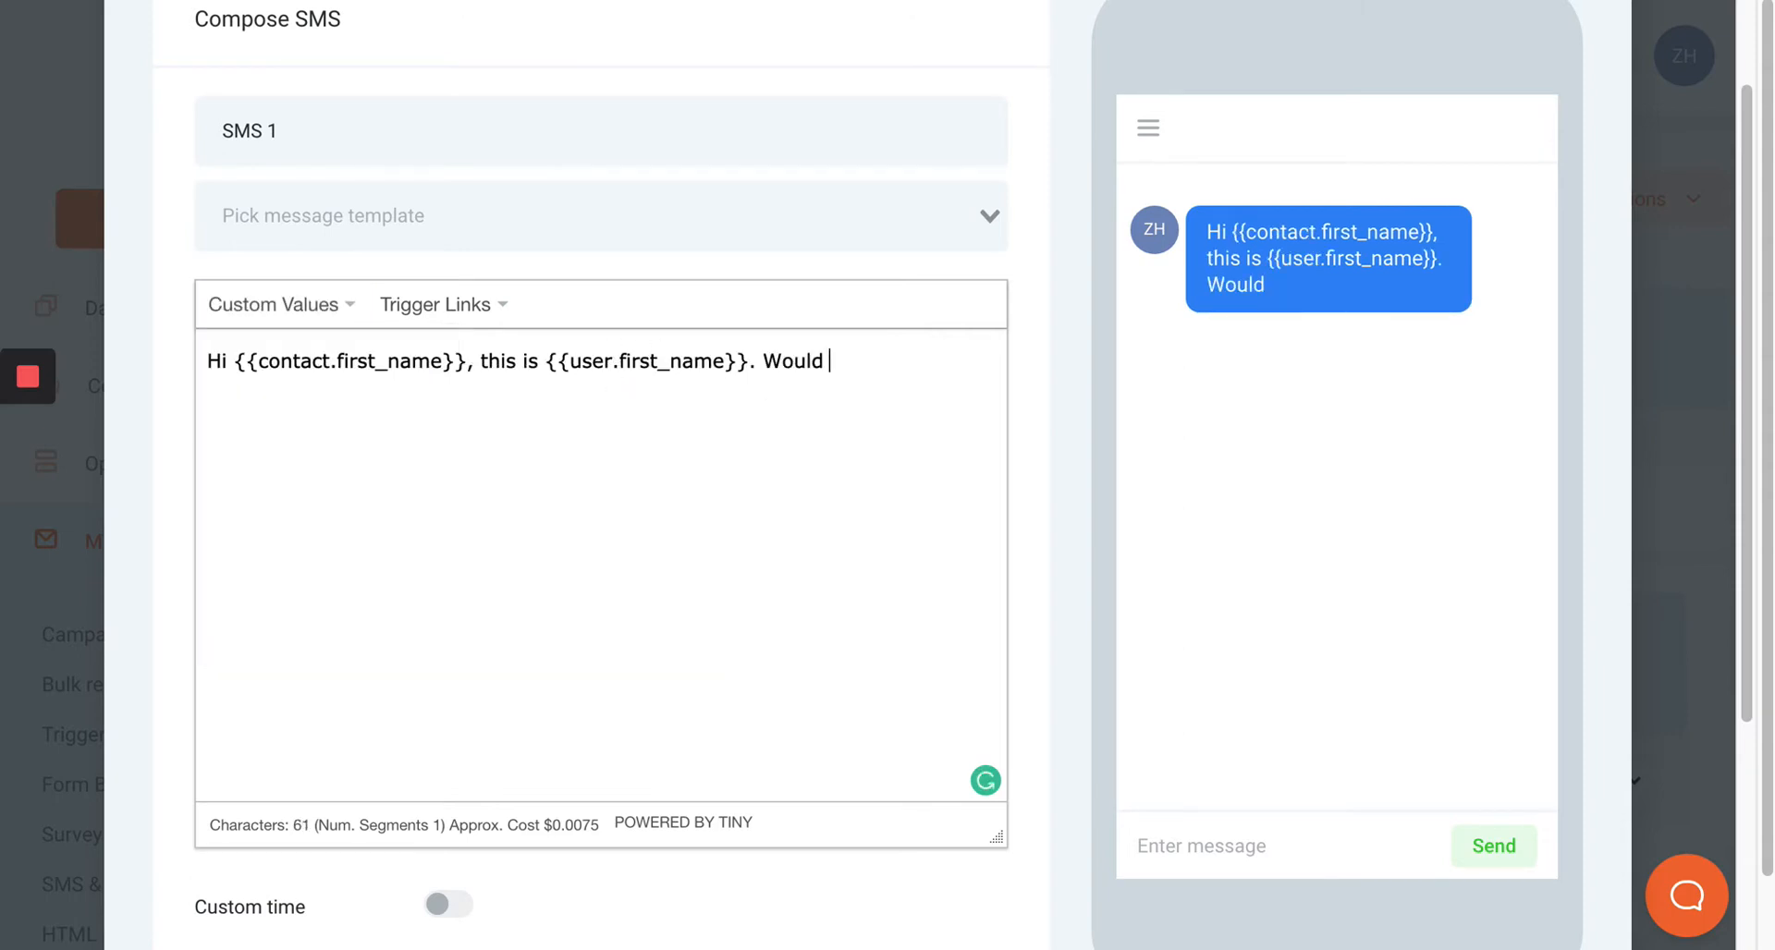
{"action": "type", "text": "love to reach out"}
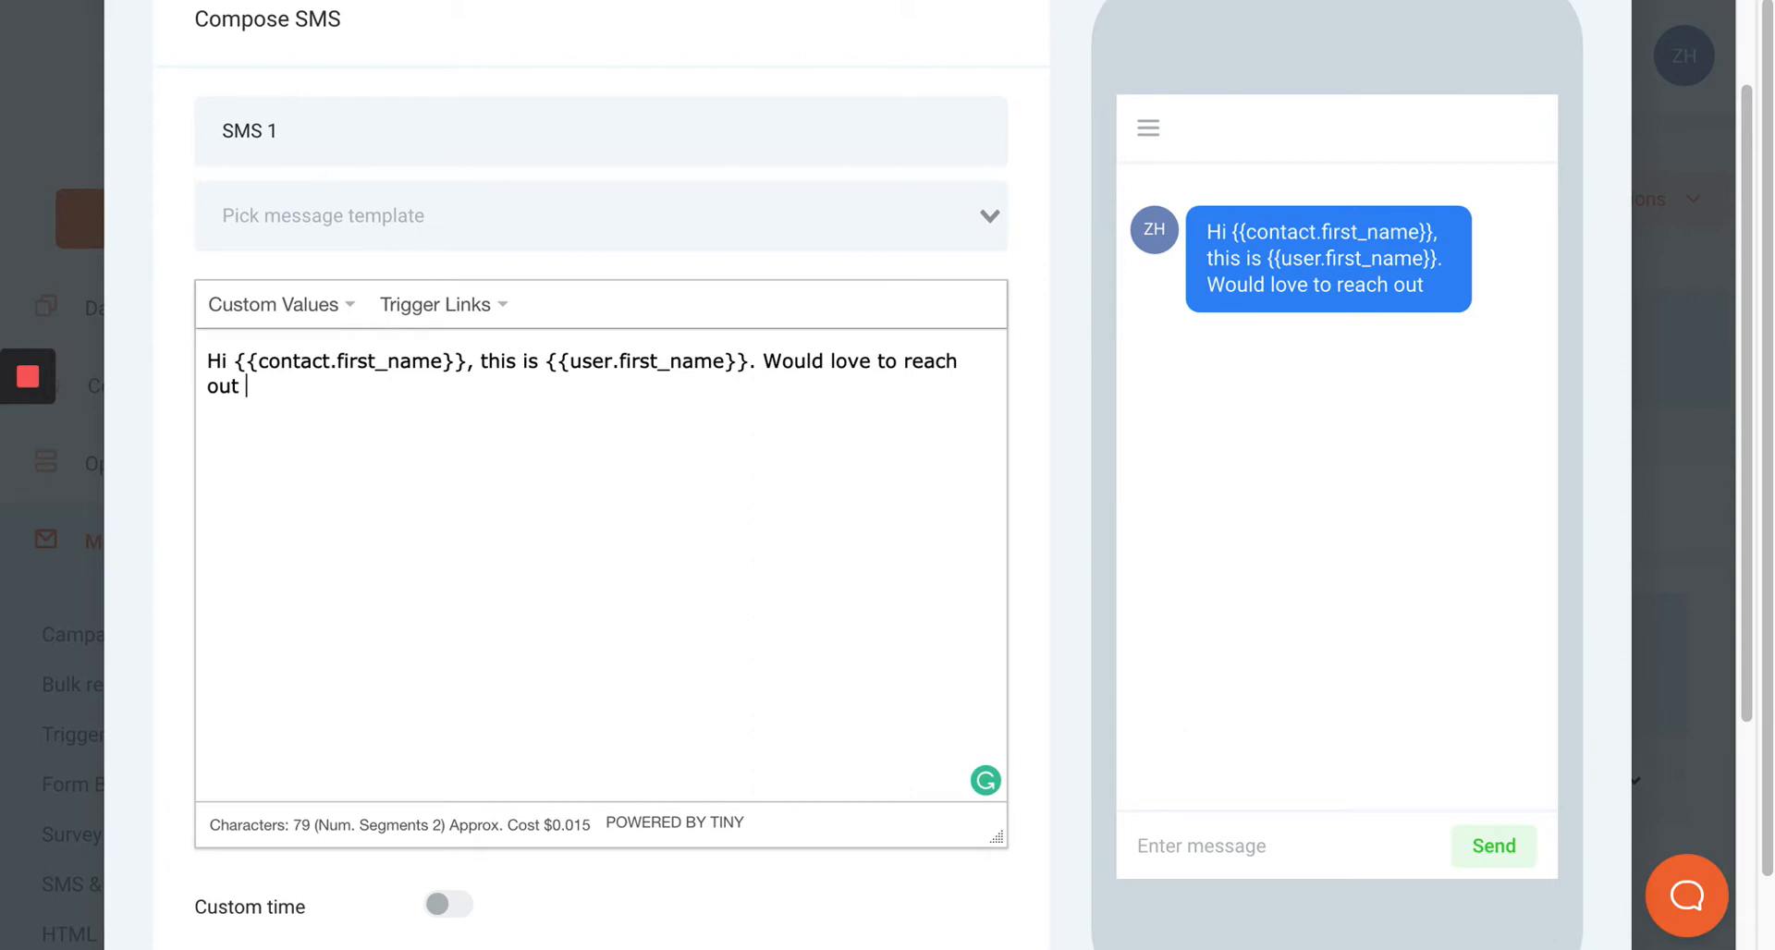
{"action": "type", "text": " and chat with"}
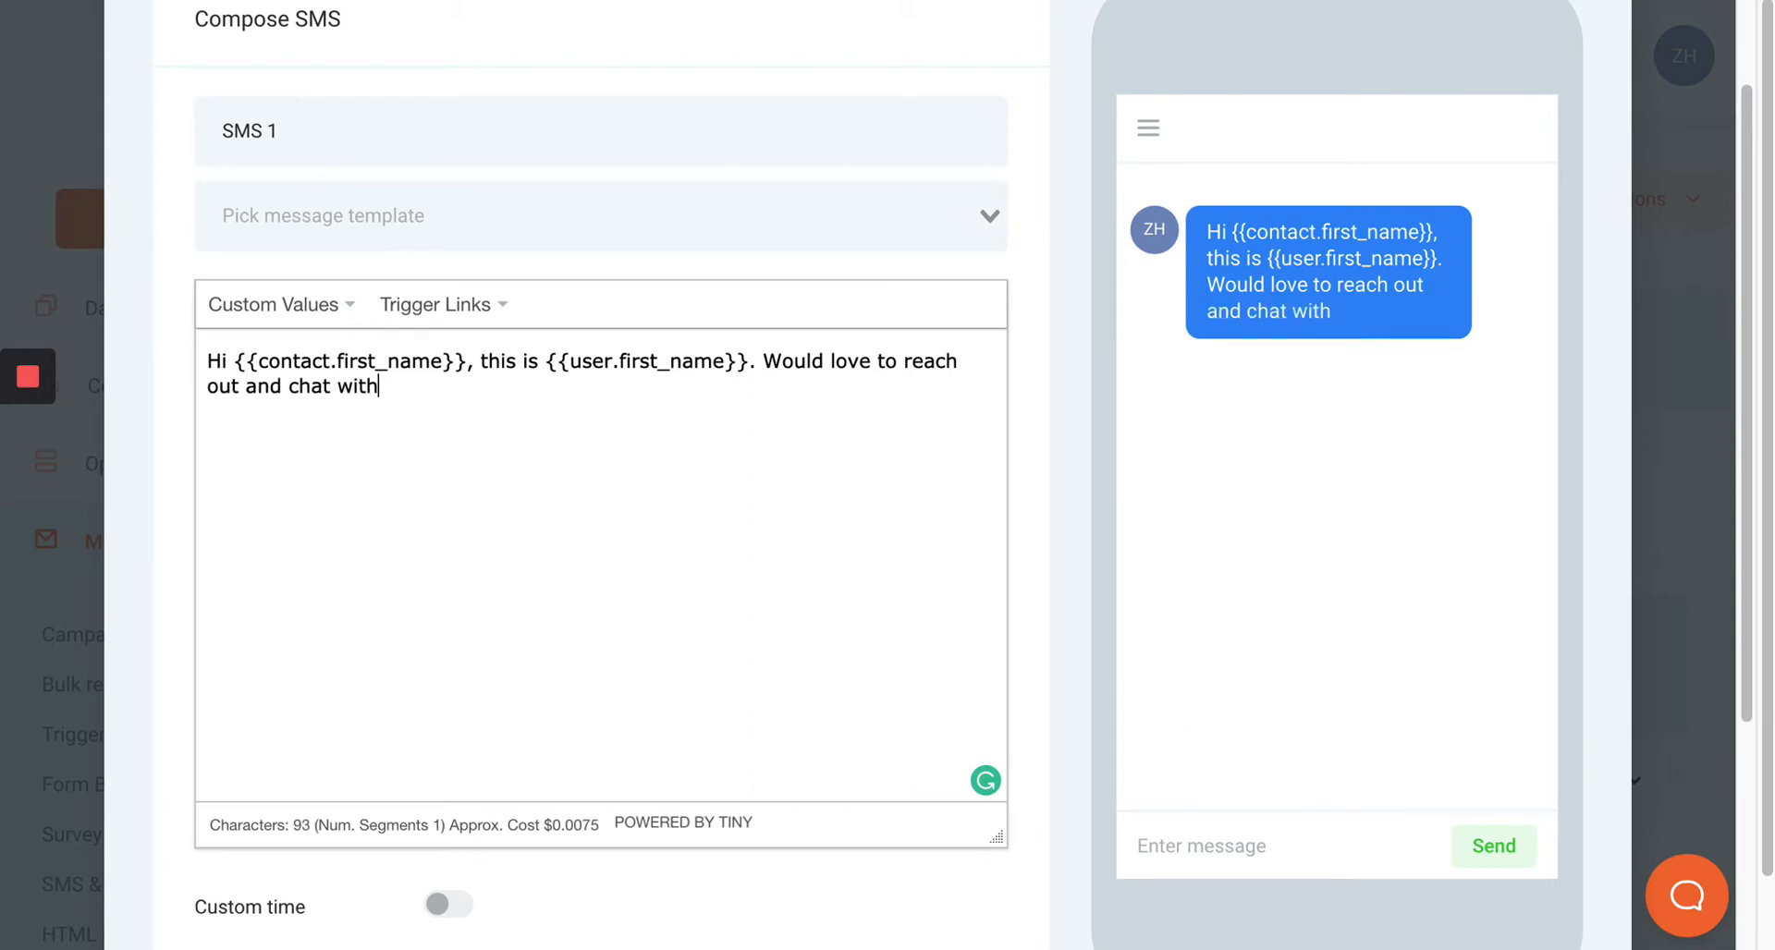
{"action": "type", "text": " you today abou"}
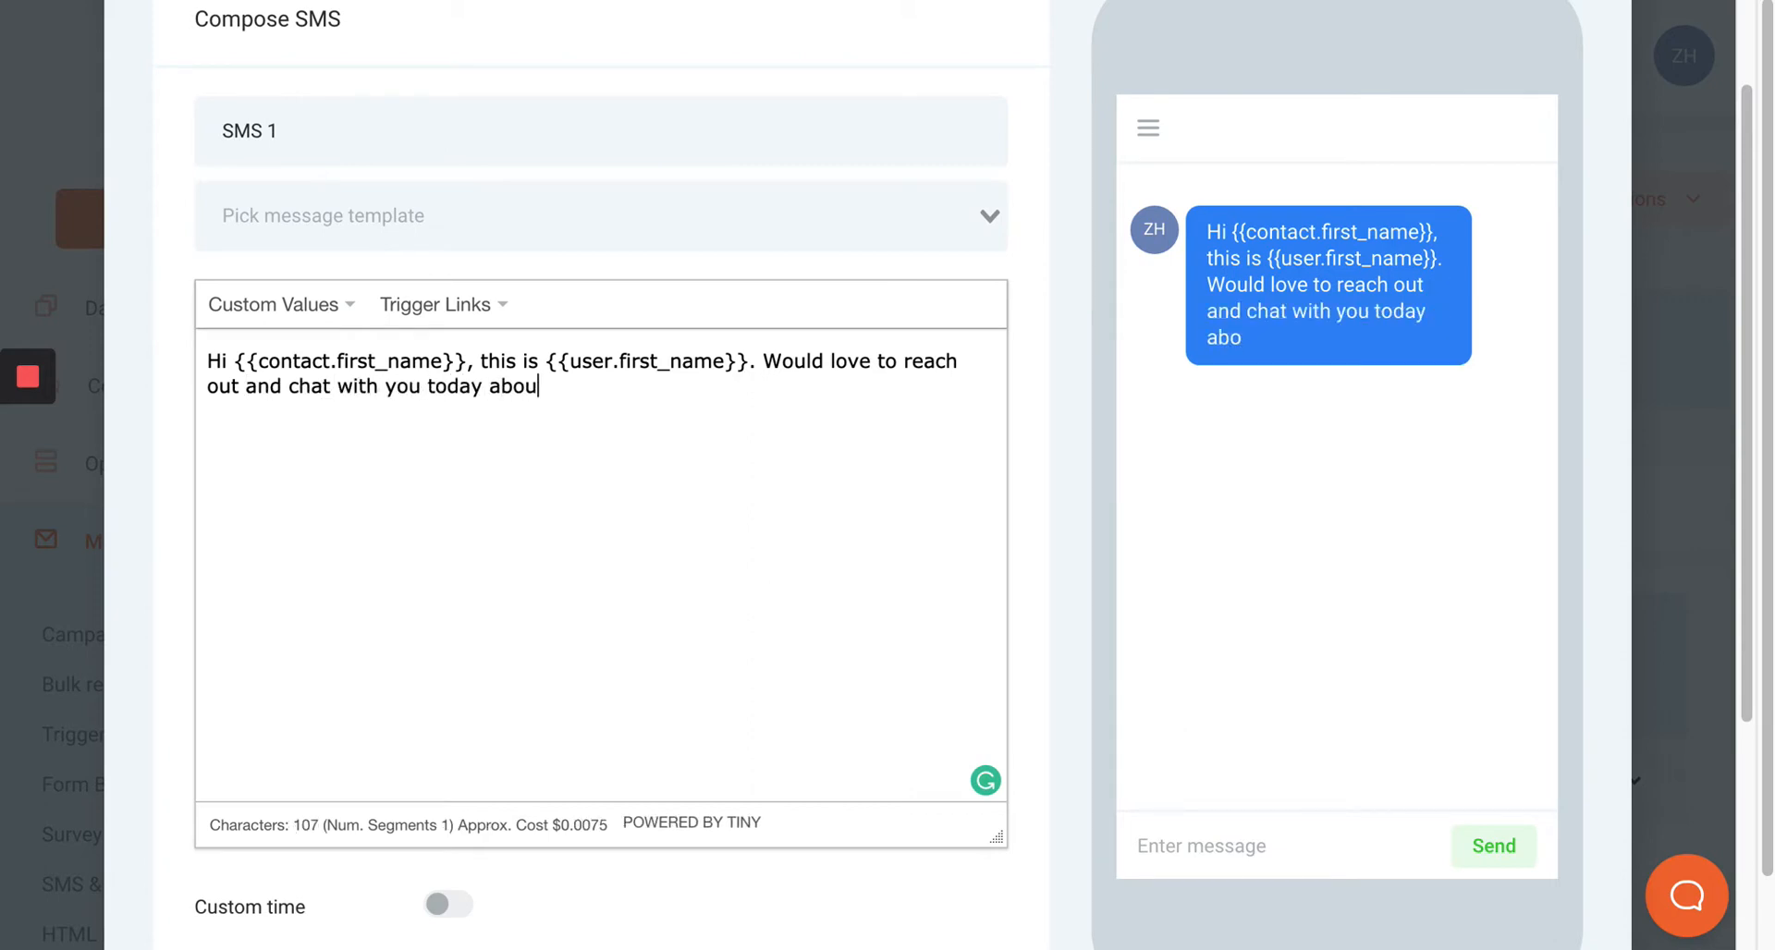
{"action": "type", "text": "t your prop"}
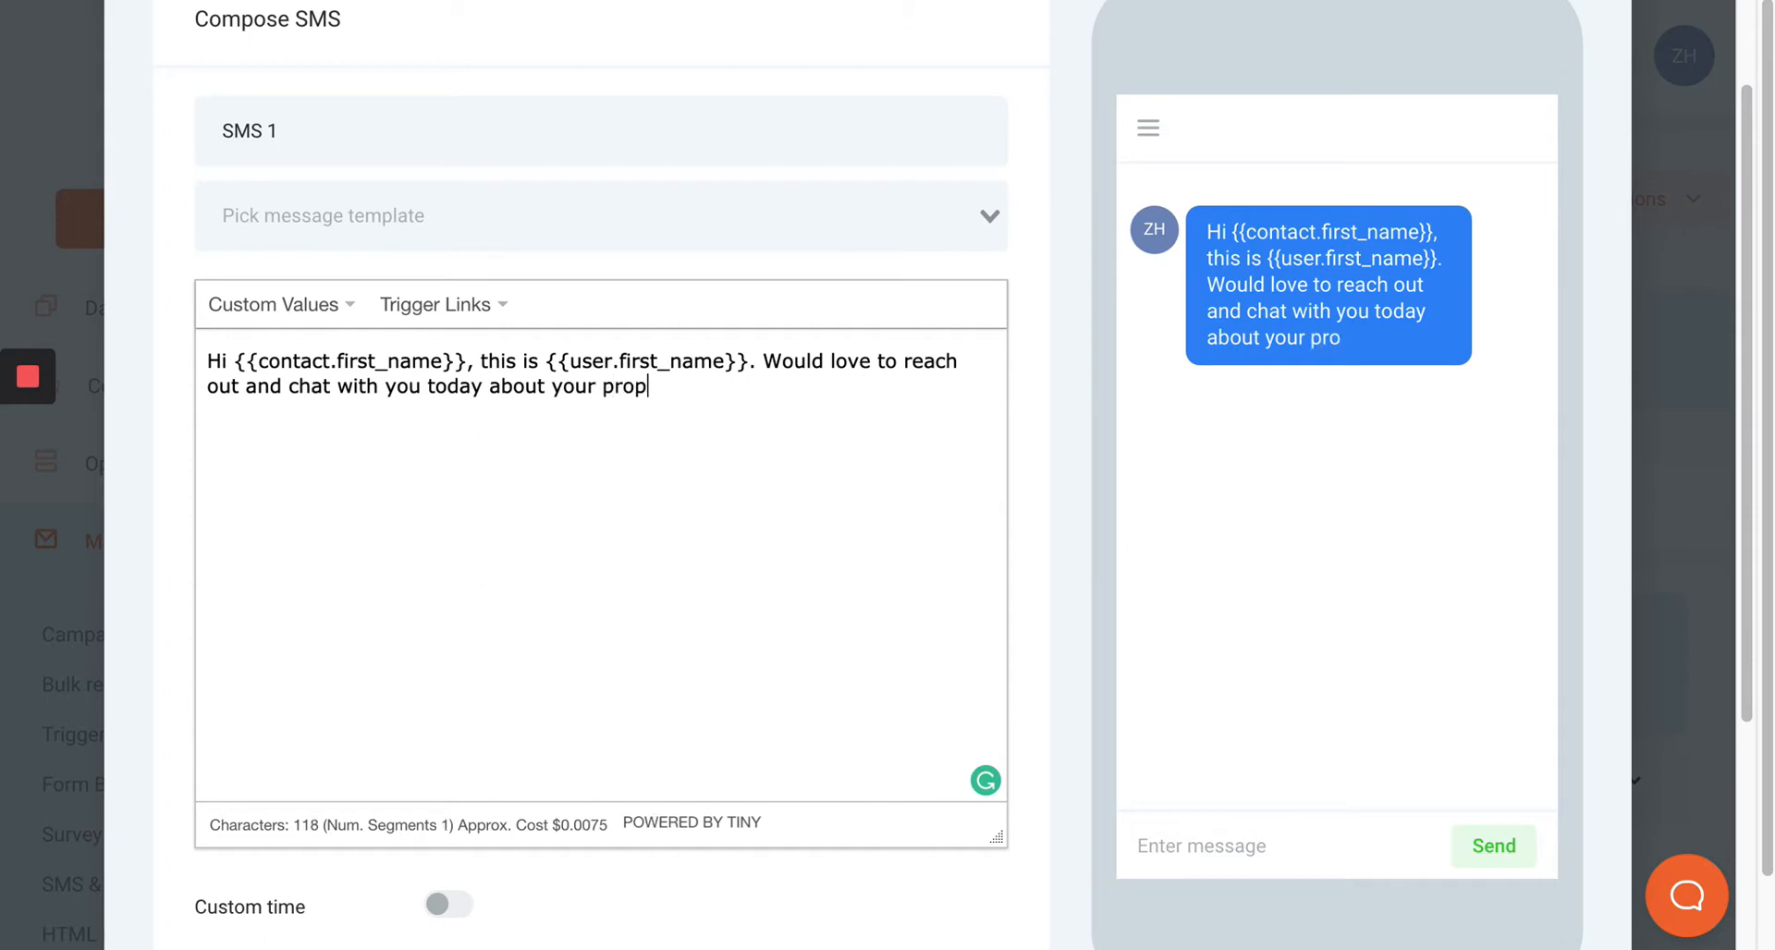
{"action": "type", "text": "erty. Do "}
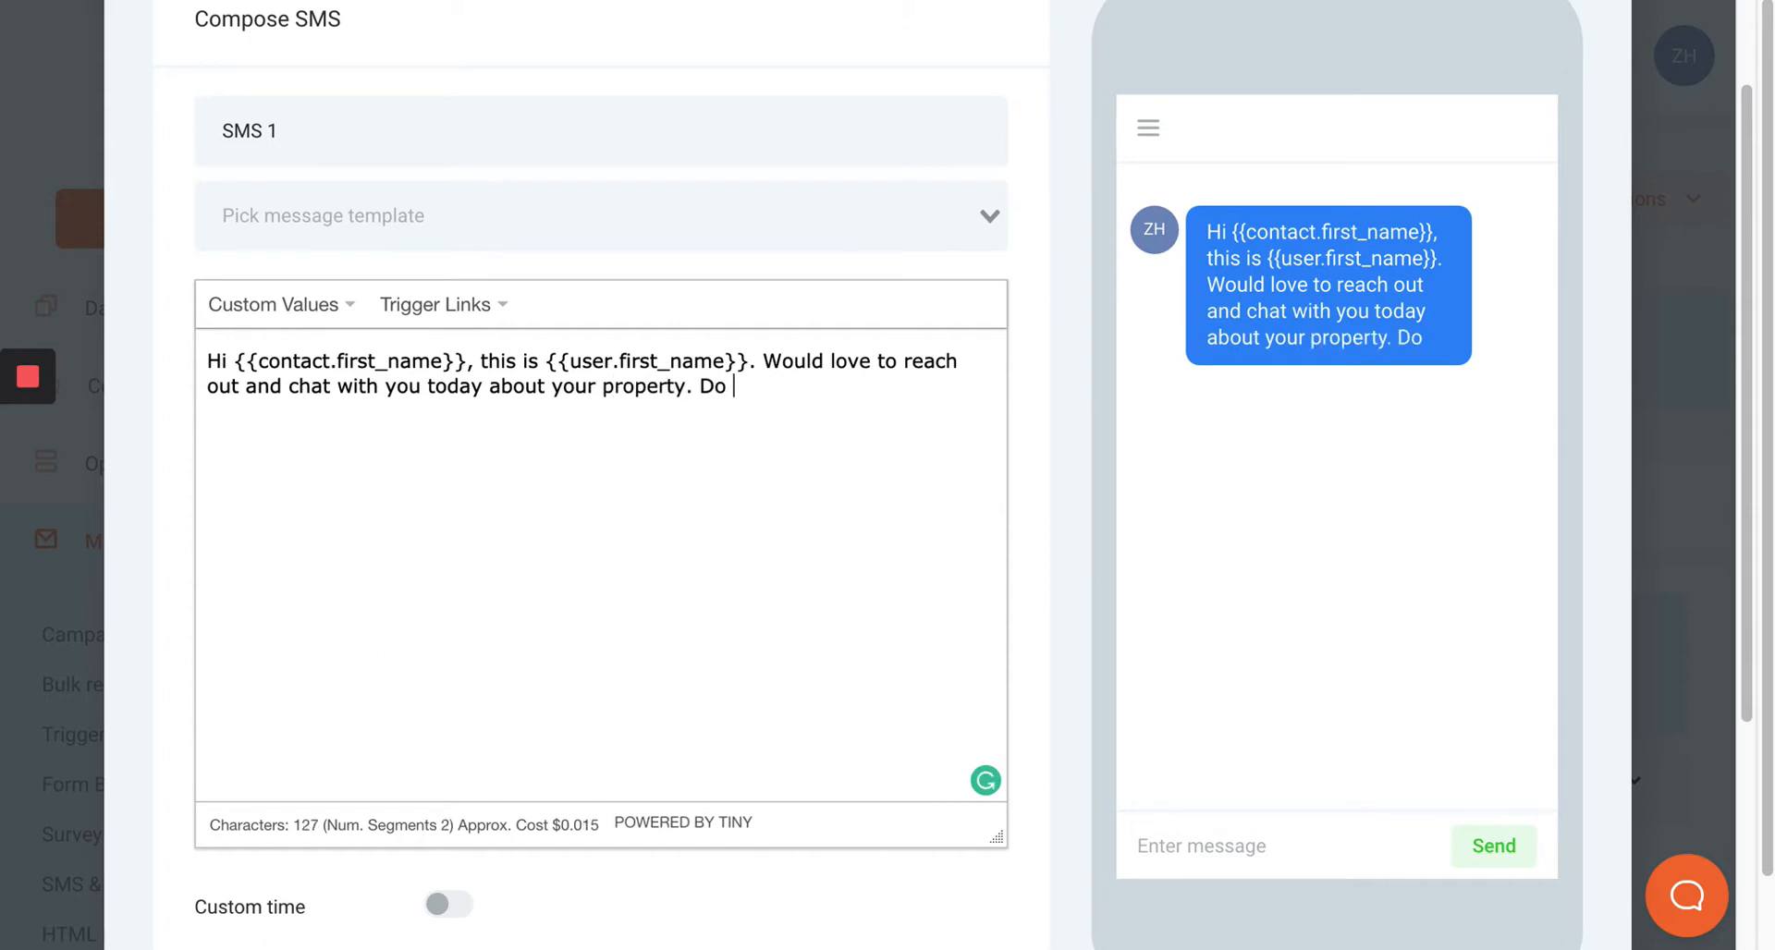
{"action": "type", "text": " you "}
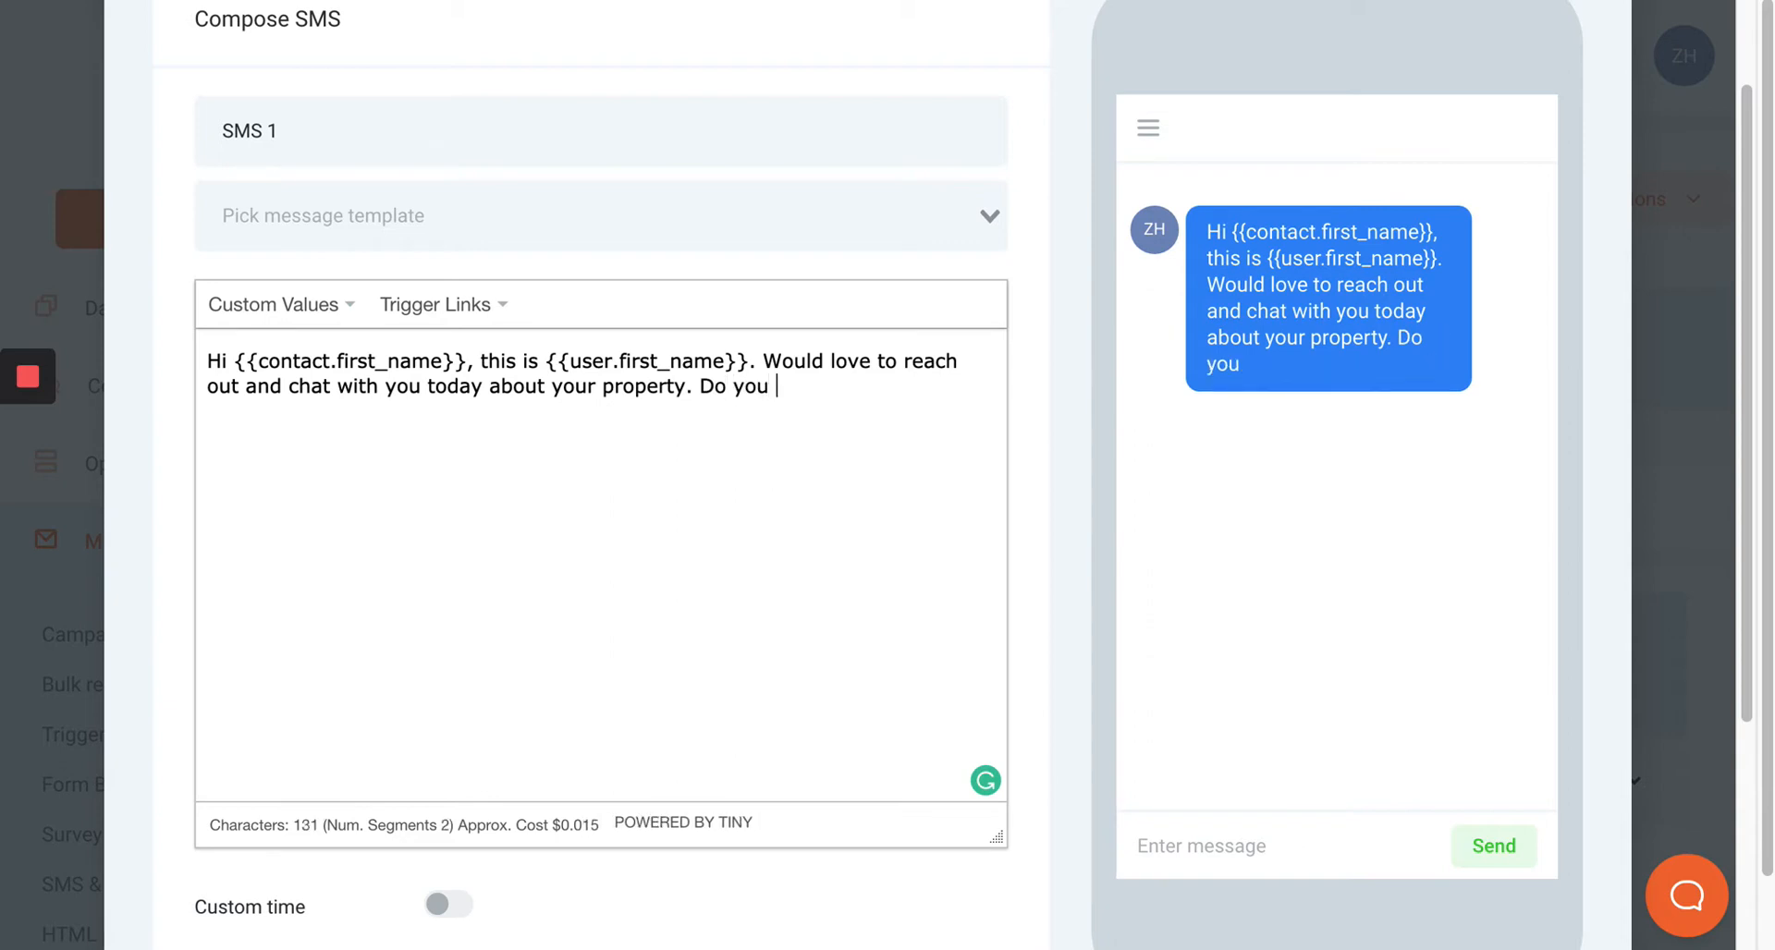
{"action": "type", "text": "have time"}
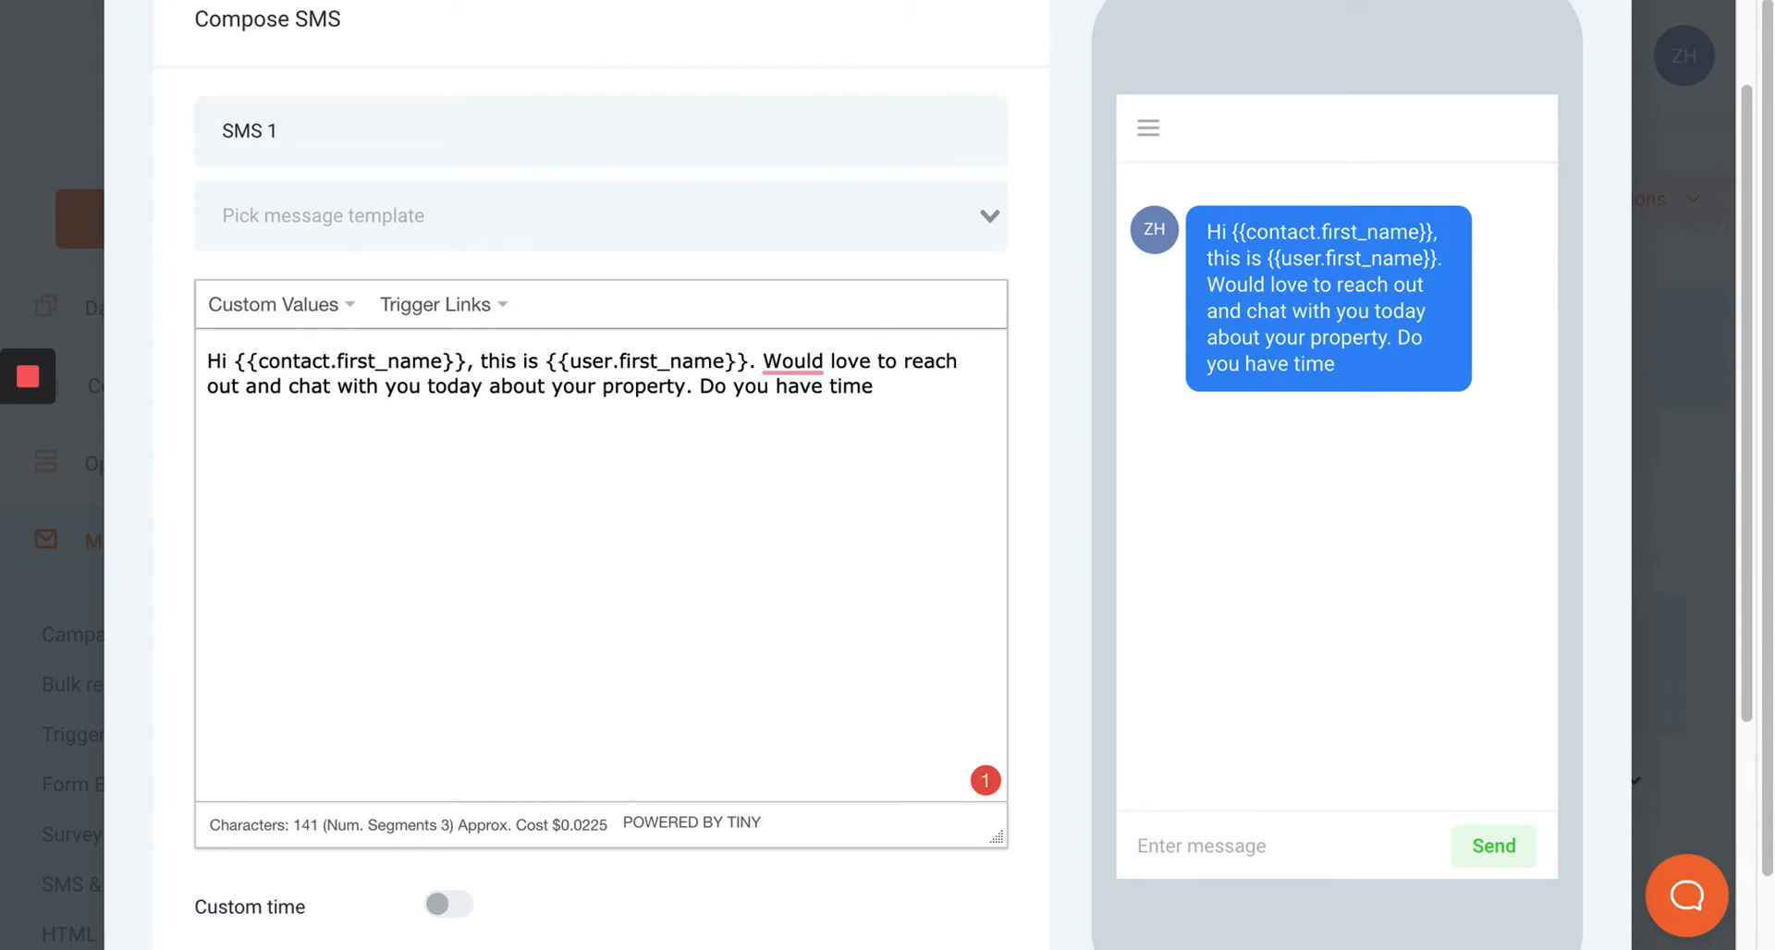
{"action": "type", "text": "today?"}
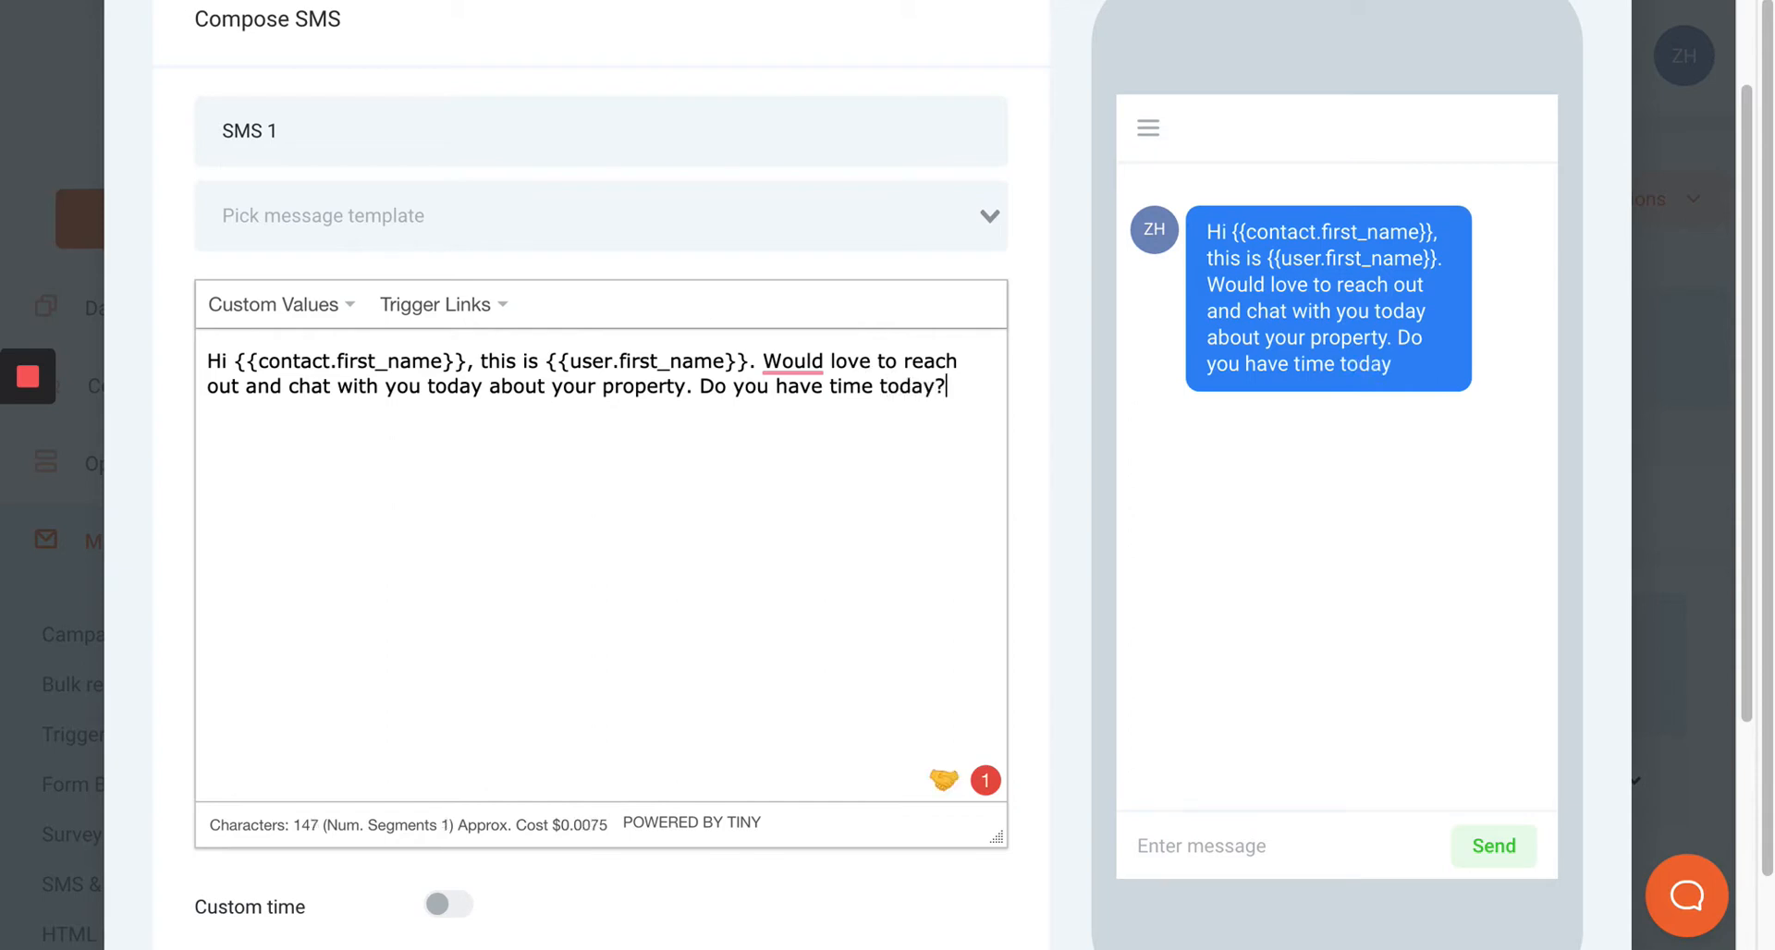
Apply the grammar suggestion changing "Would" to "I would".
{"action": "left_click", "coordinate": [775, 359]}
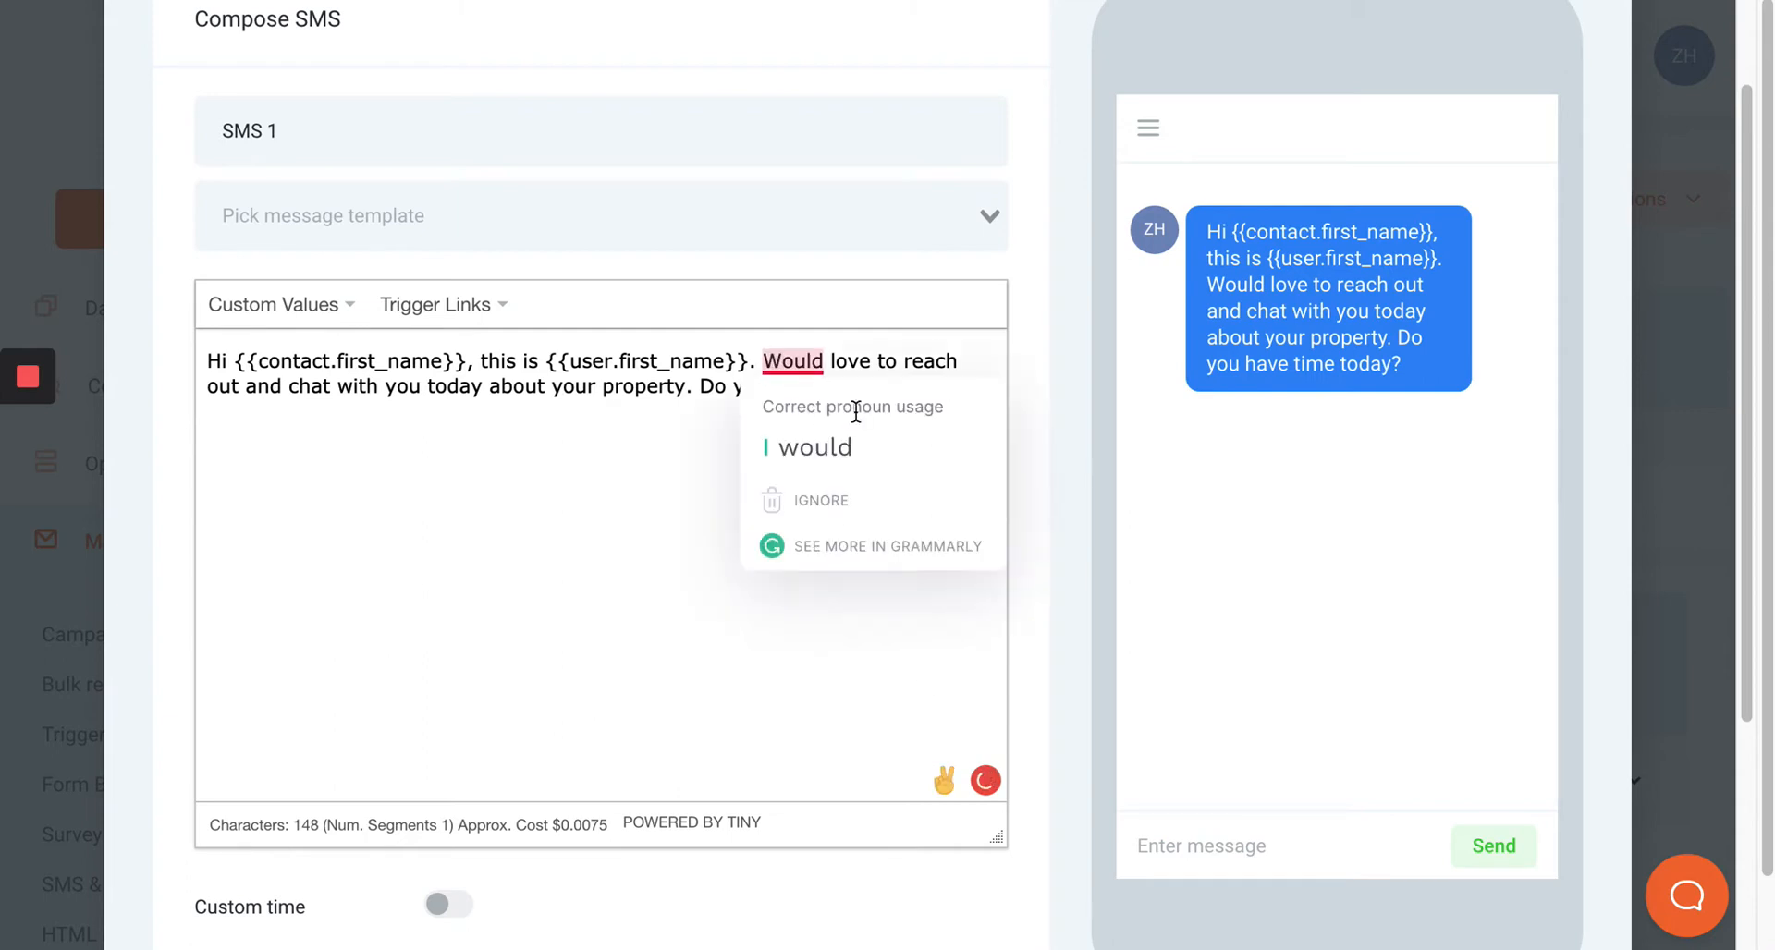
{"action": "left_click", "coordinate": [867, 459]}
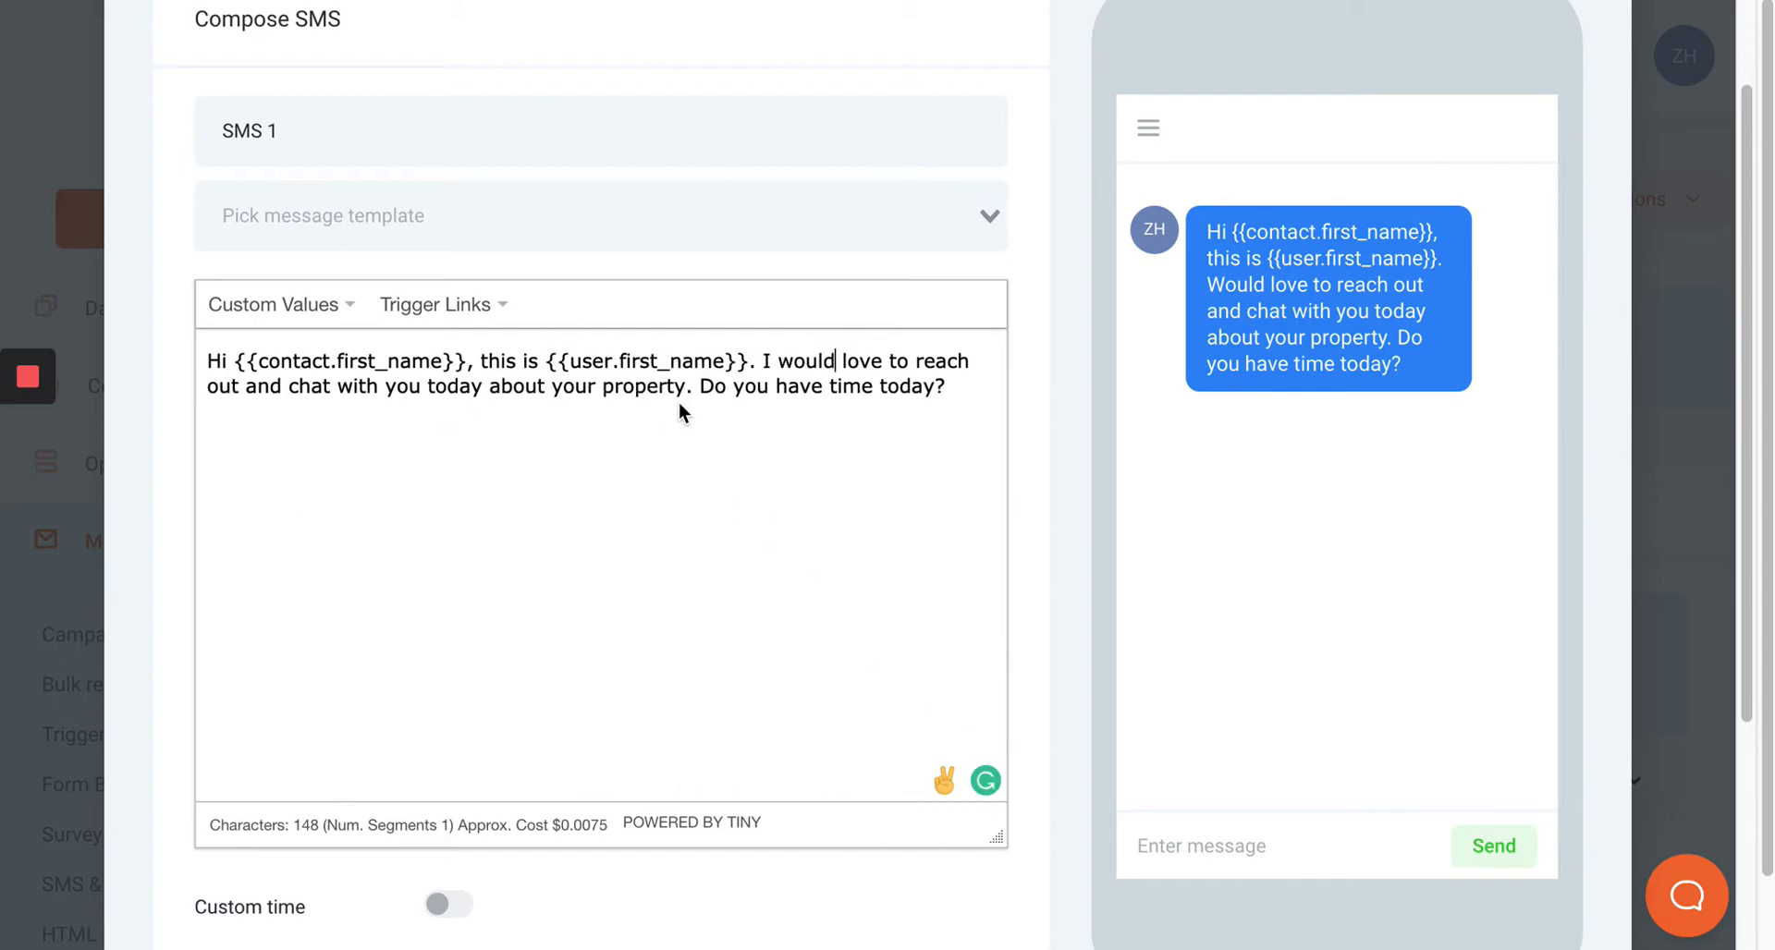
{"action": "scroll", "coordinate": [679, 401], "scroll_direction": "down", "scroll_amount": 2}
{"action": "scroll", "coordinate": [666, 484], "scroll_direction": "up", "scroll_amount": 3}
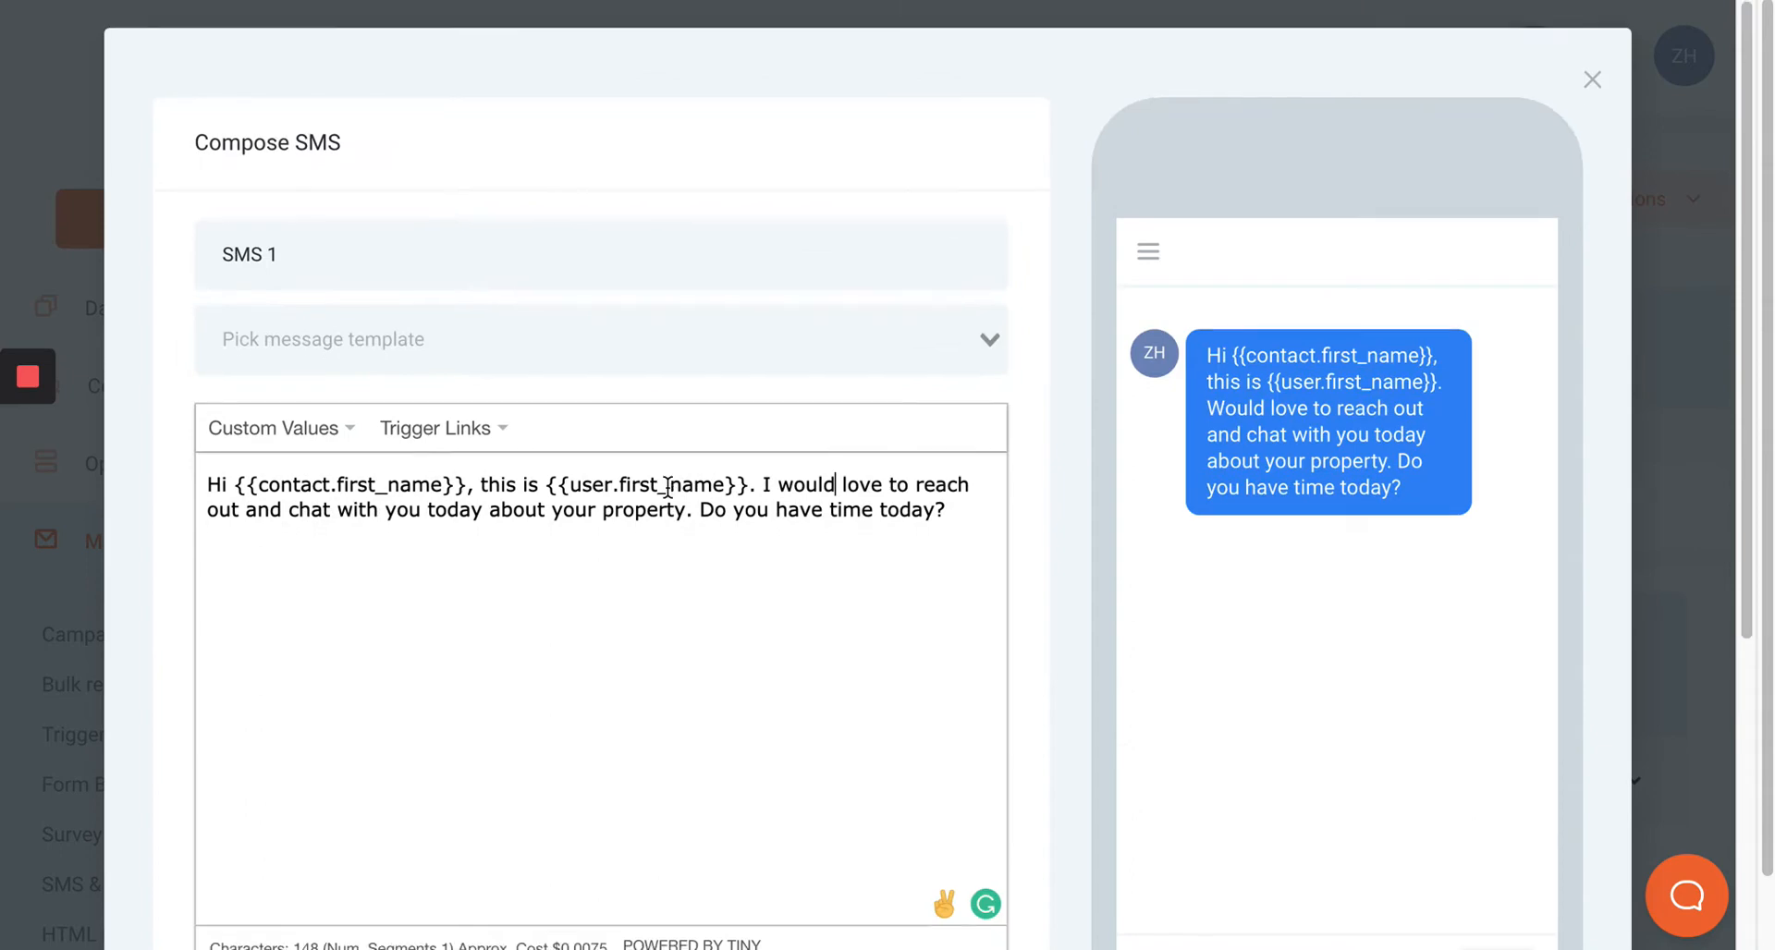
Turn on custom time for the first SMS and set its condition to When.
{"action": "scroll", "coordinate": [668, 487], "scroll_direction": "down", "scroll_amount": 5}
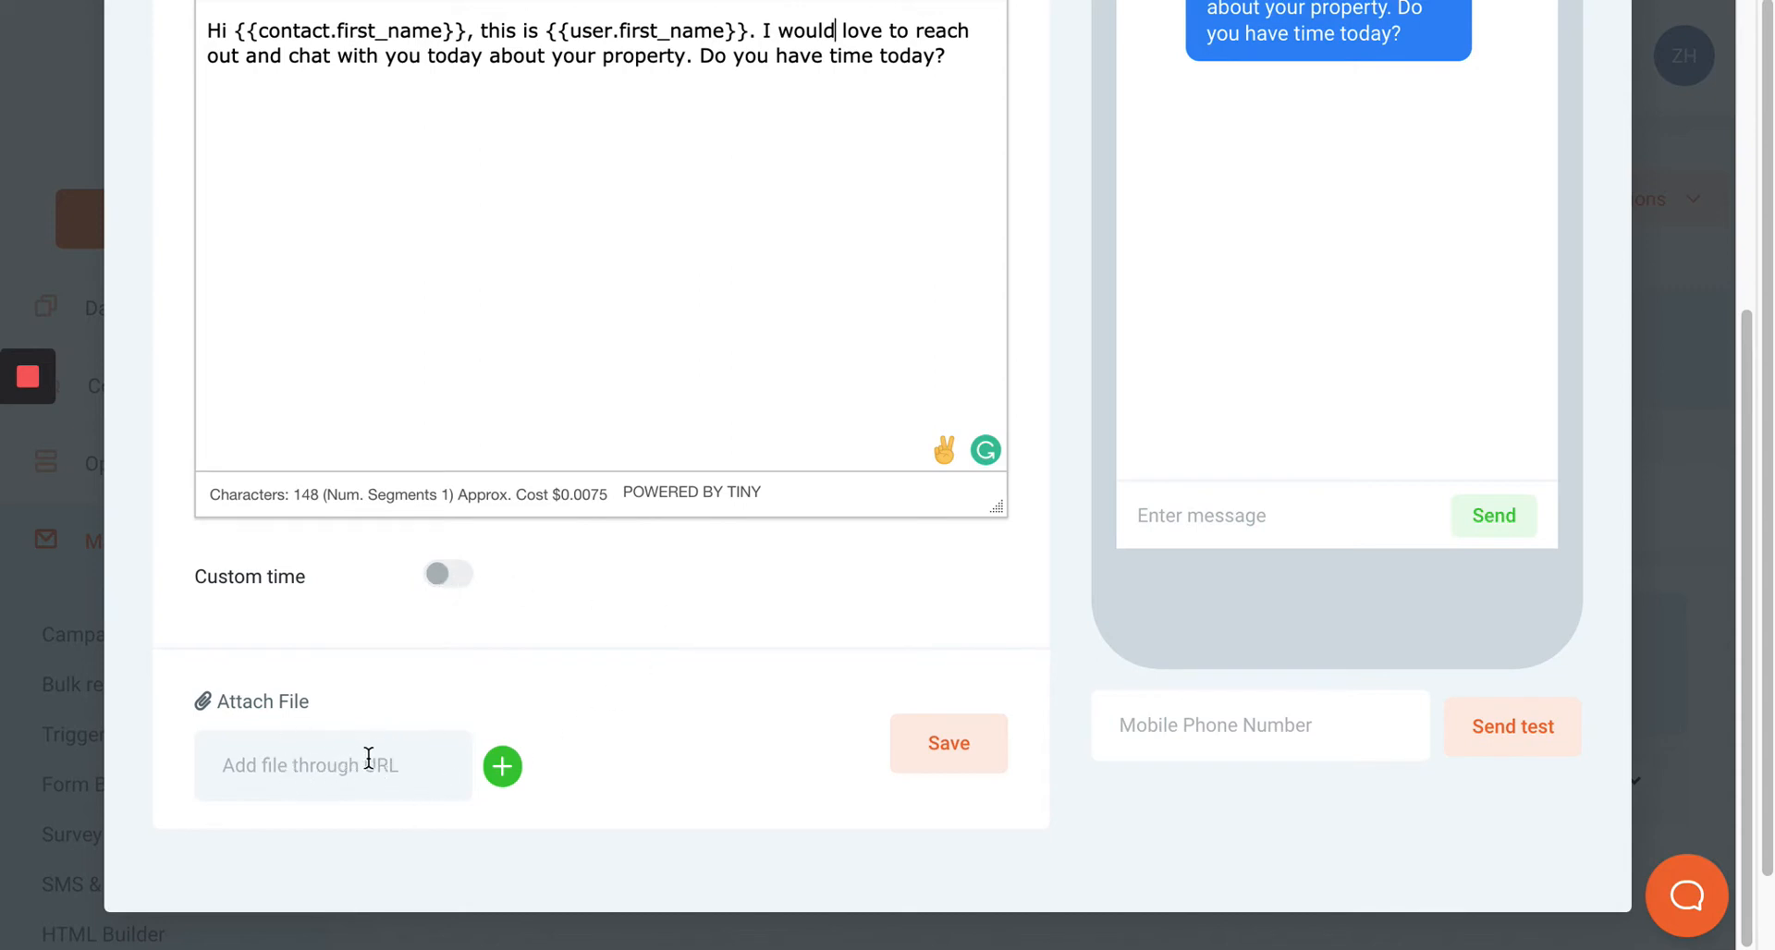
{"action": "left_click", "coordinate": [438, 575]}
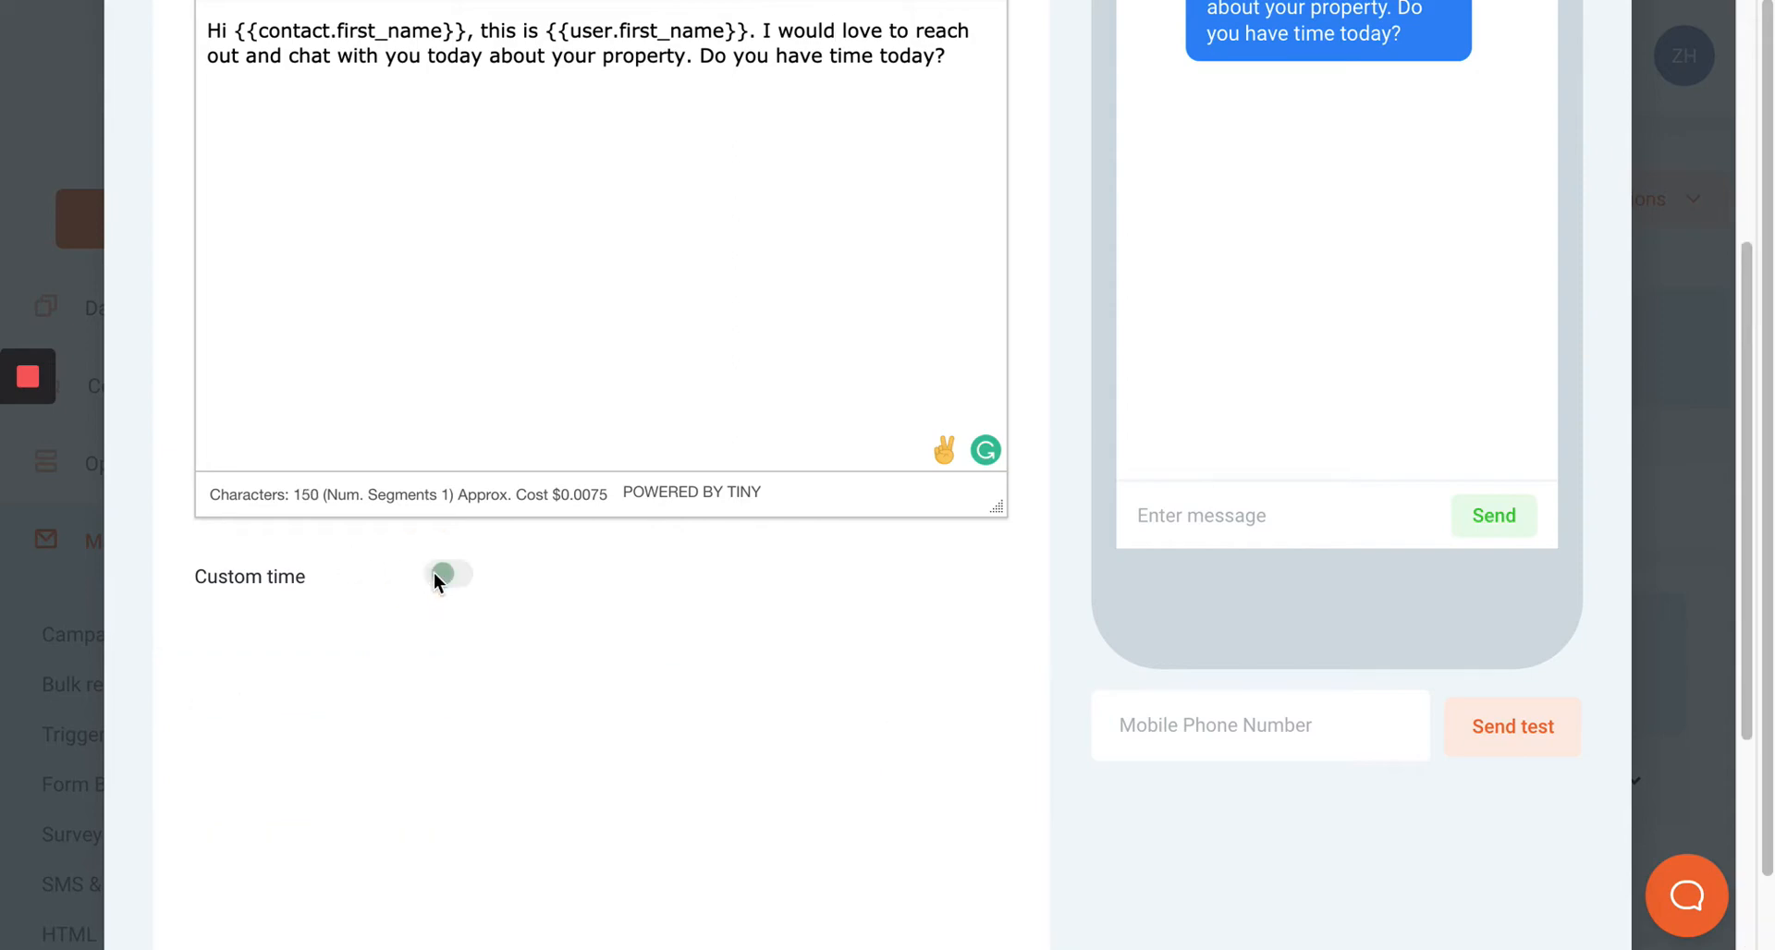
{"action": "scroll", "coordinate": [647, 610], "scroll_direction": "down", "scroll_amount": 4}
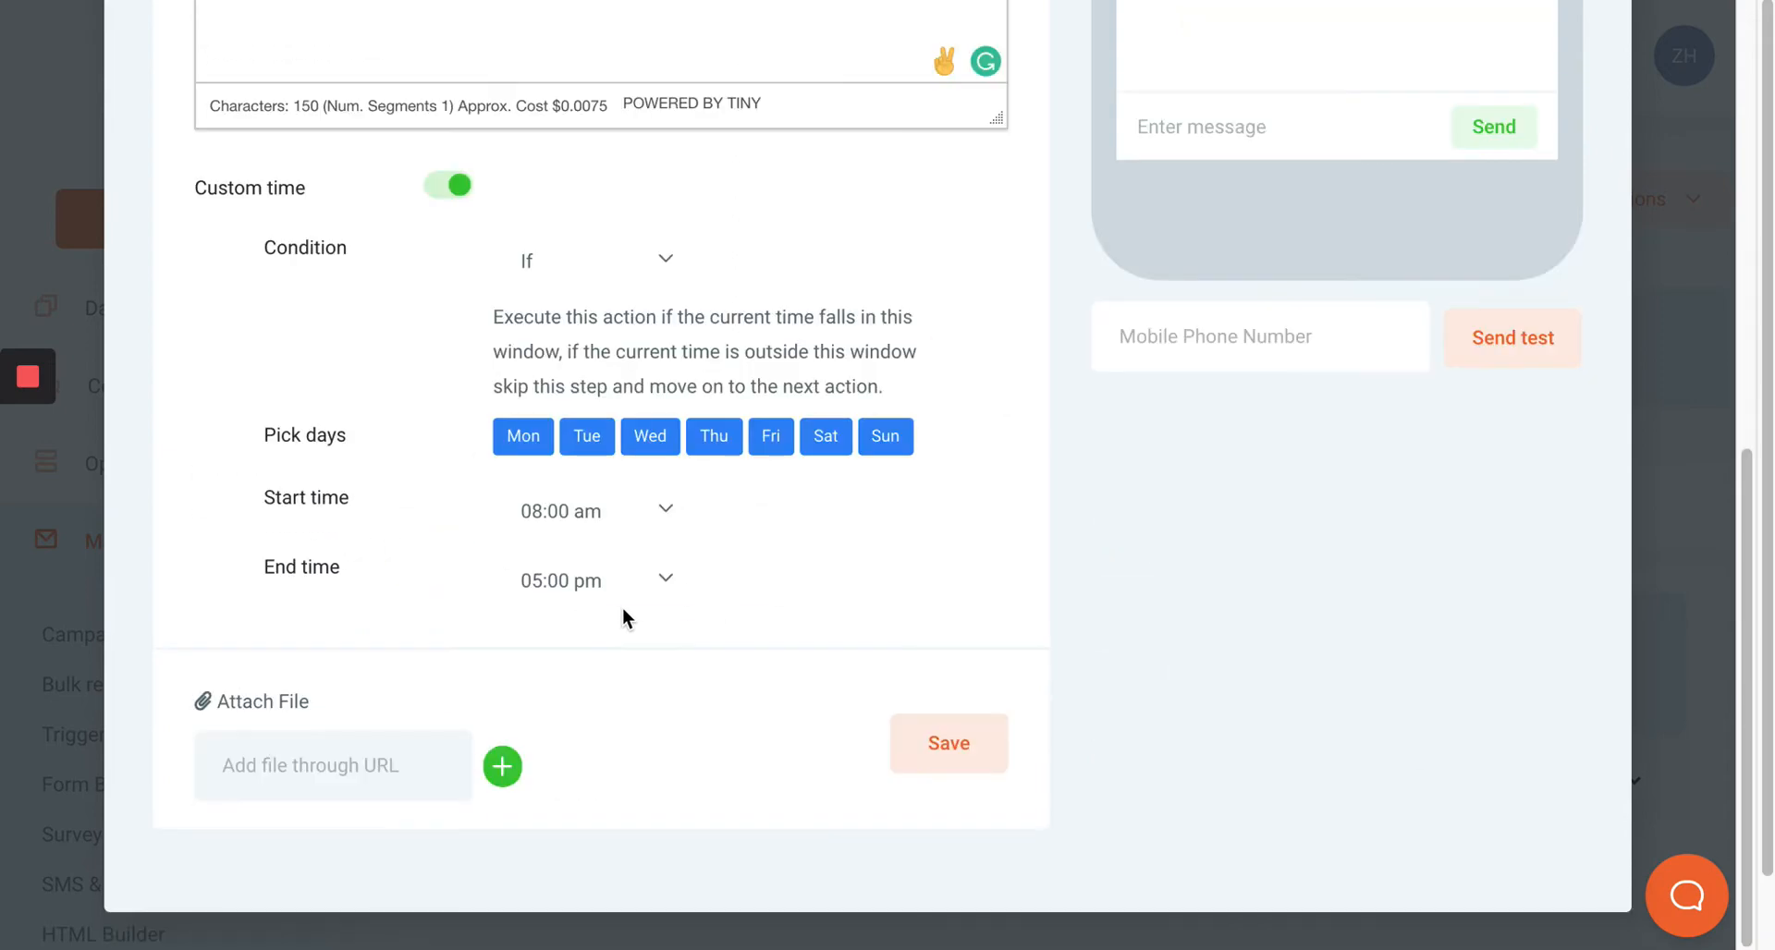
{"action": "scroll", "coordinate": [624, 617], "scroll_direction": "up", "scroll_amount": 7}
{"action": "scroll", "coordinate": [551, 742], "scroll_direction": "down", "scroll_amount": 4}
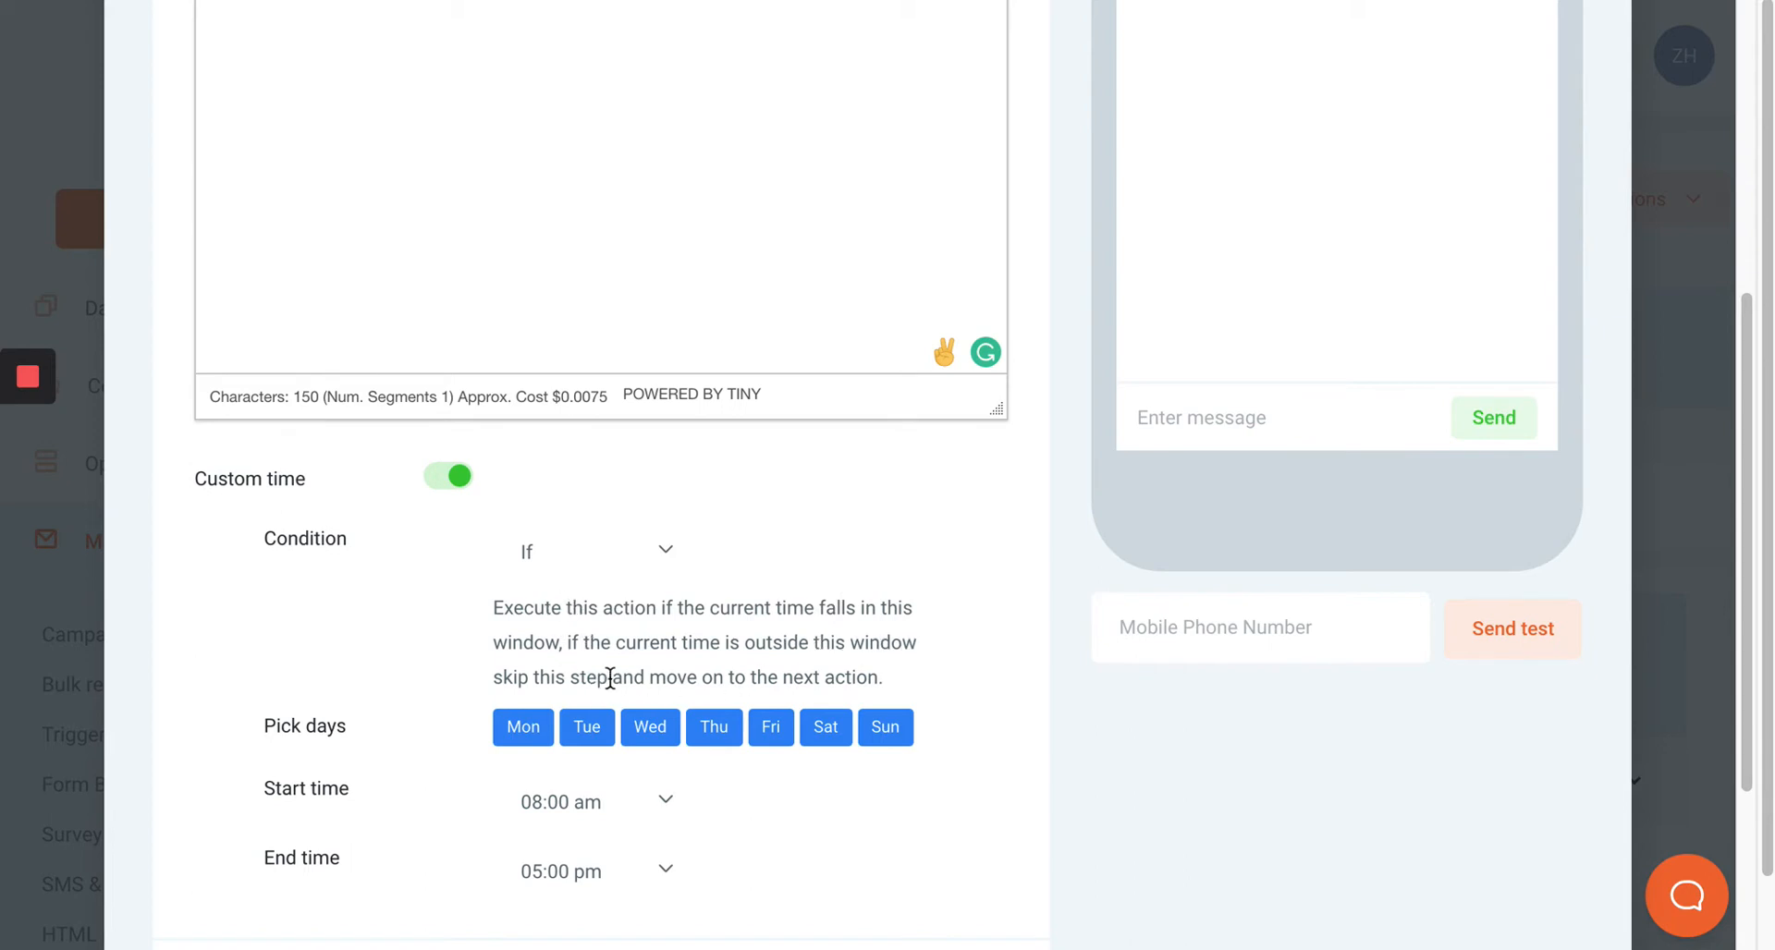
{"action": "left_click", "coordinate": [568, 562]}
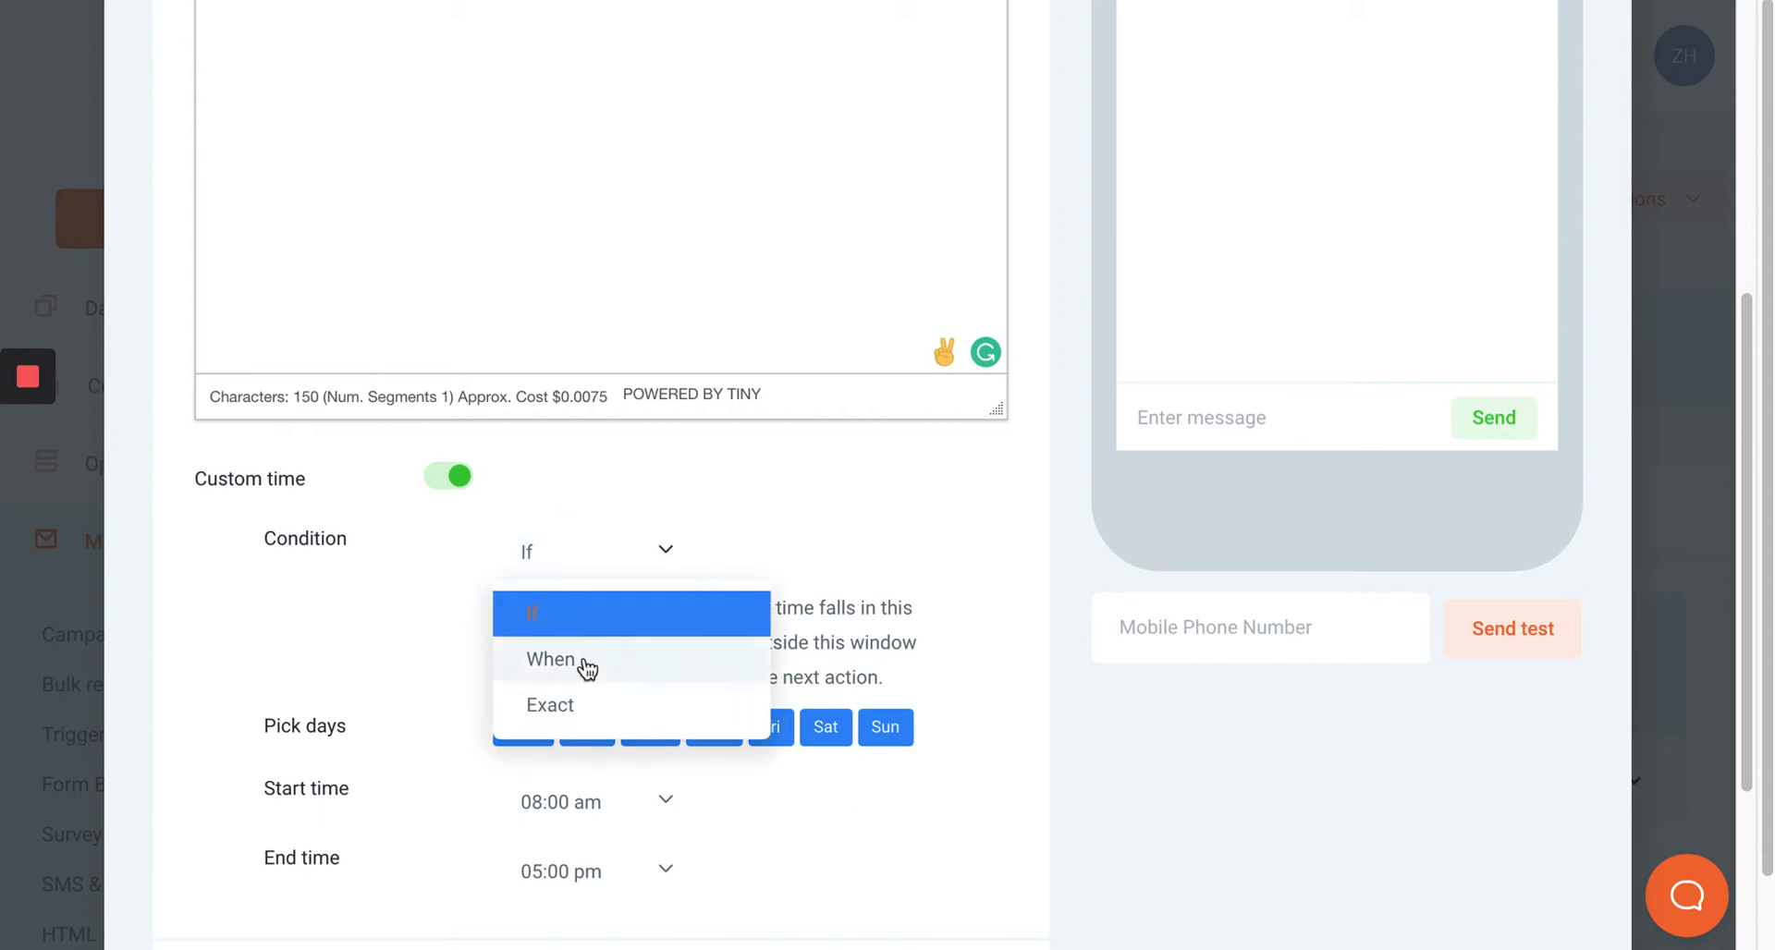
{"action": "left_click", "coordinate": [582, 660]}
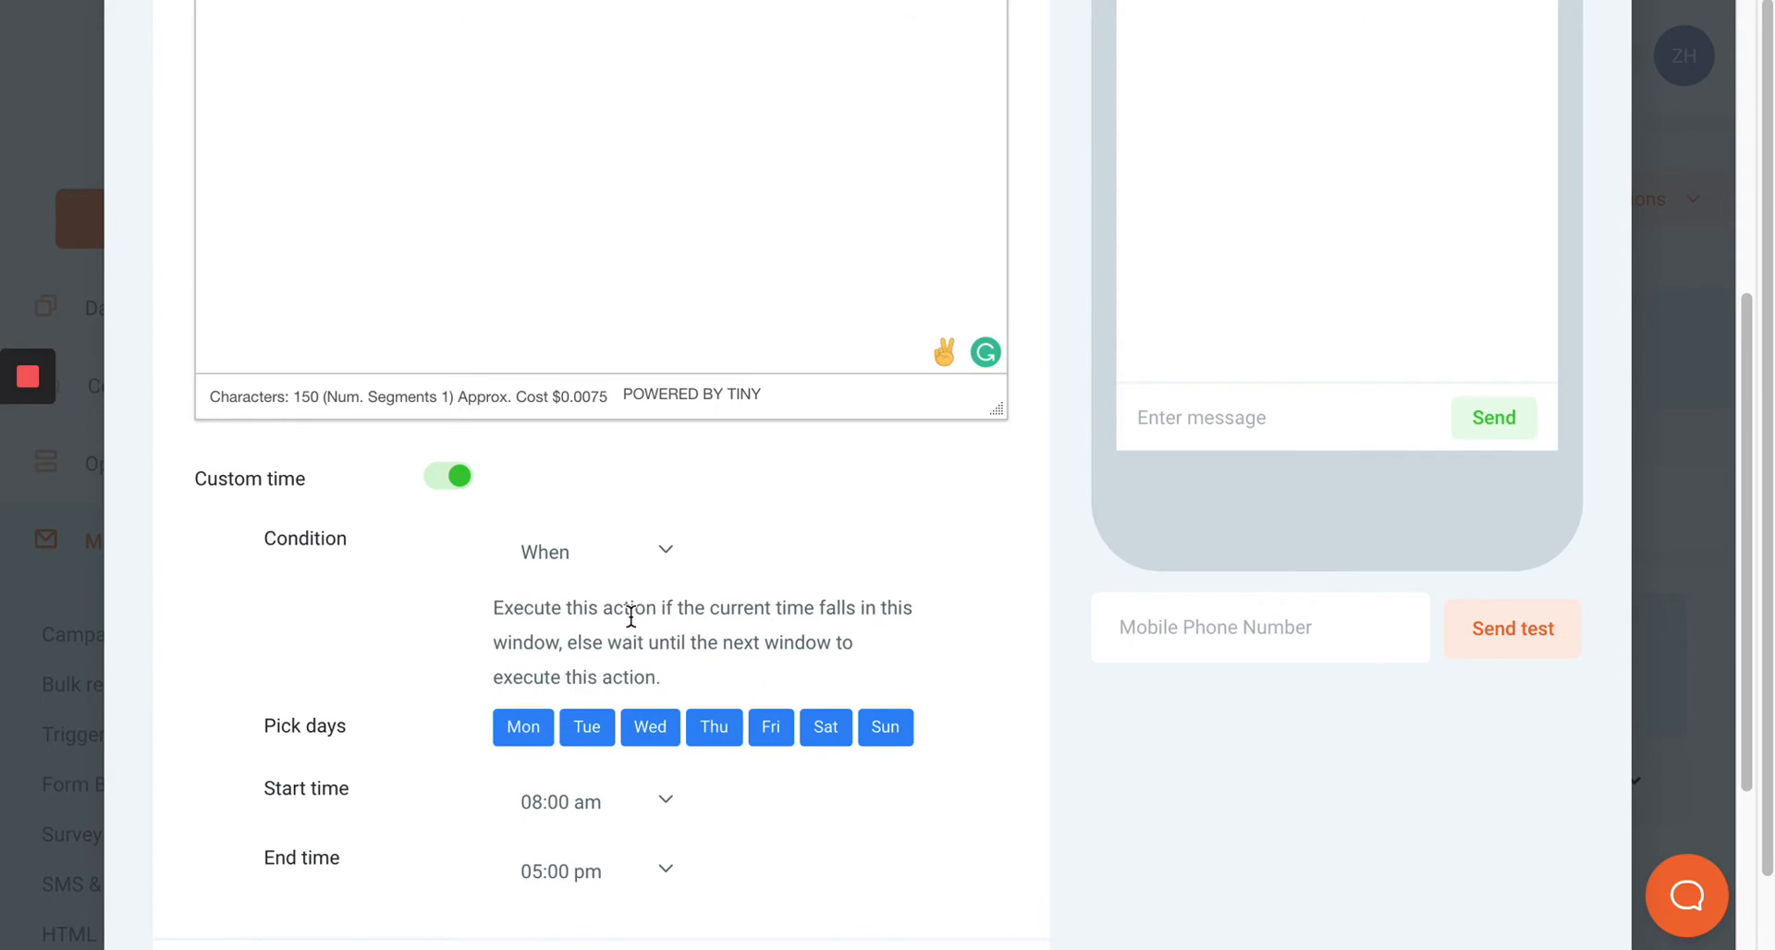
Restrict the first SMS to Monday through Friday, 08:00 am to 05:00 pm, and save it.
{"action": "scroll", "coordinate": [631, 616], "scroll_direction": "down", "scroll_amount": 3}
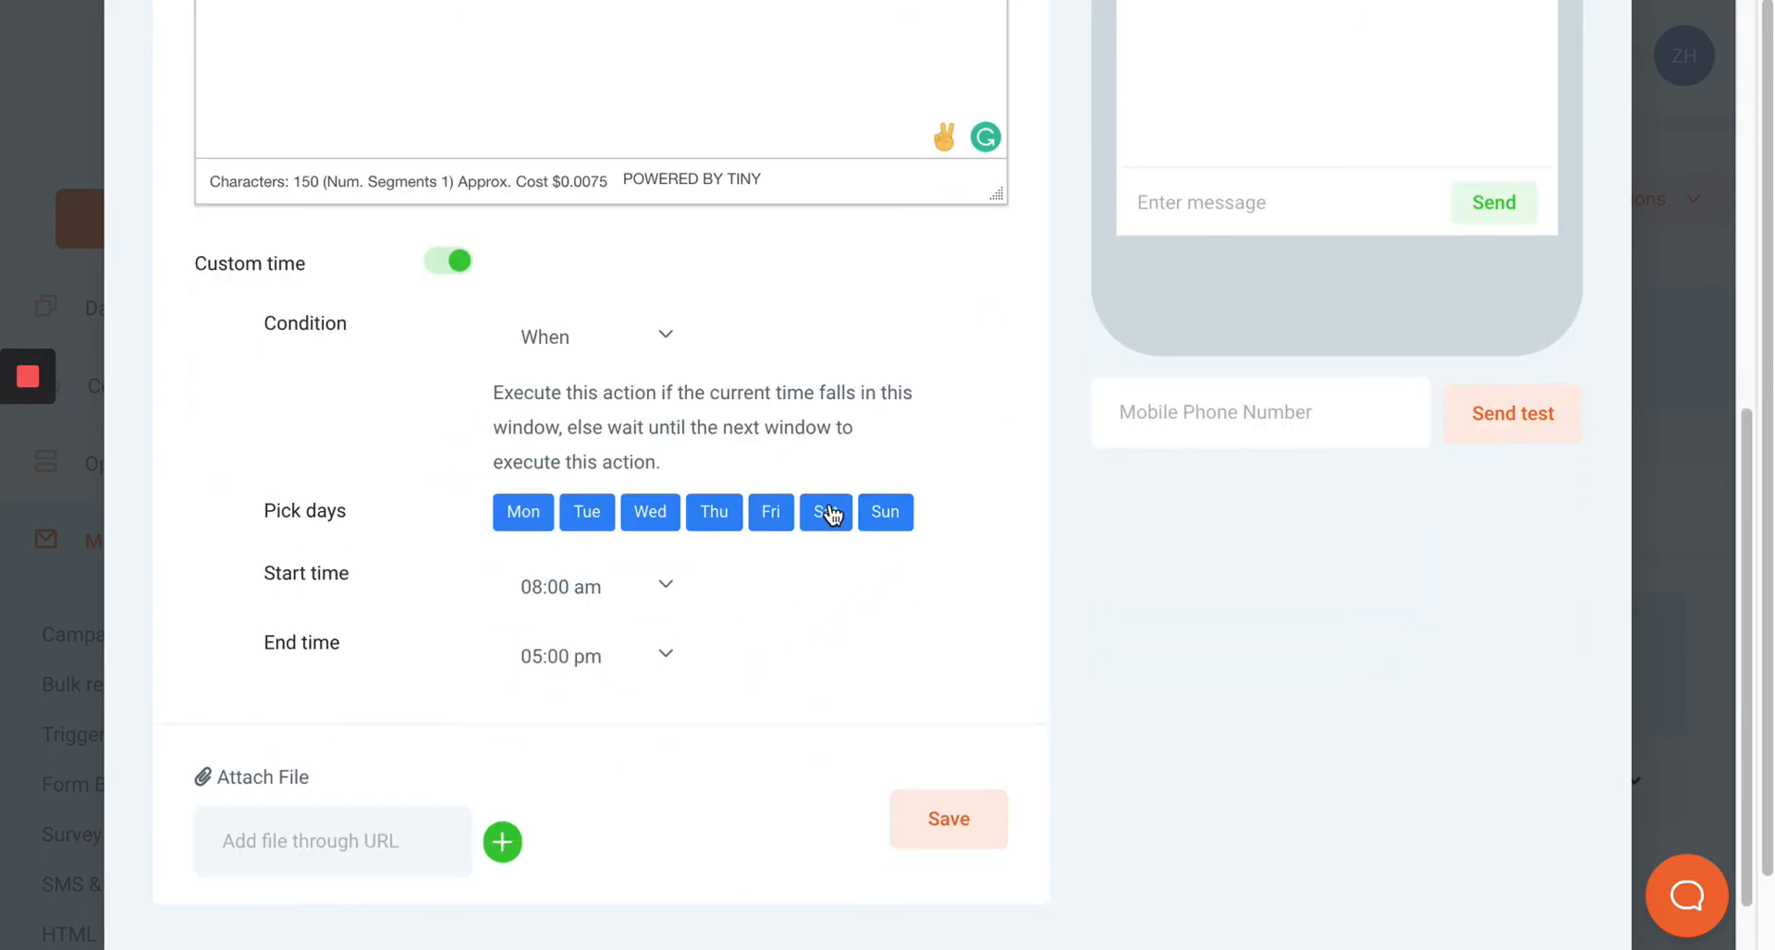
{"action": "left_click", "coordinate": [837, 511]}
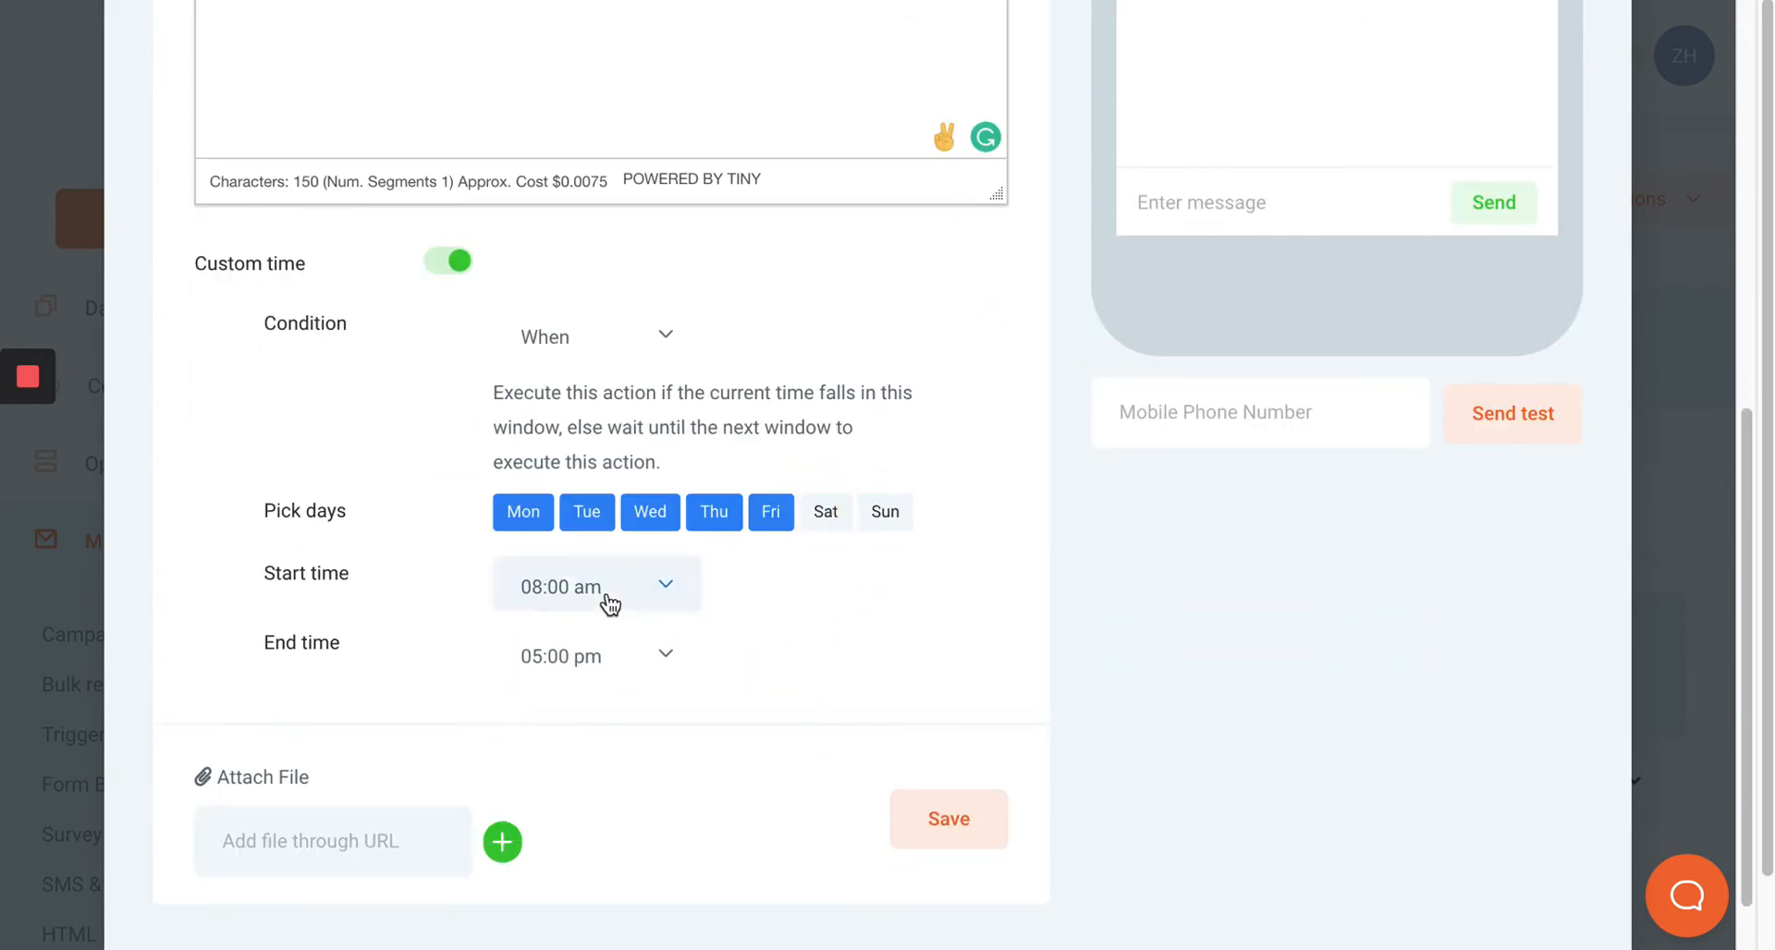
{"action": "left_click", "coordinate": [982, 835]}
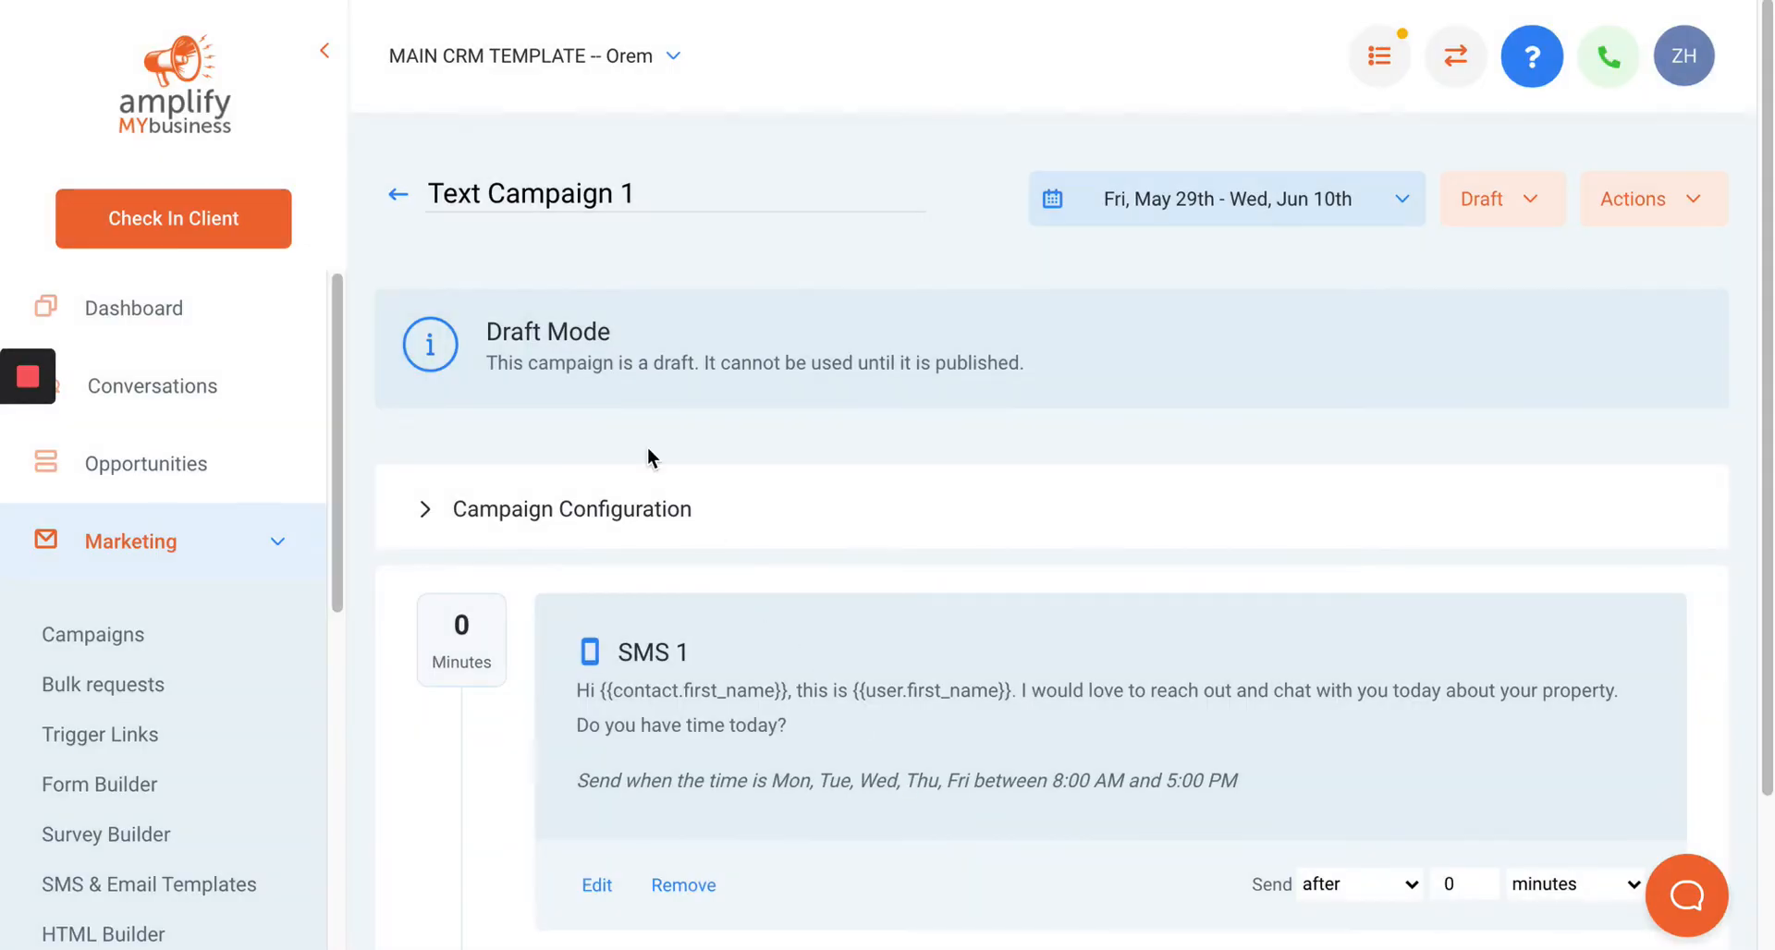
Add a new SMS event to the campaign.
{"action": "scroll", "coordinate": [844, 422], "scroll_direction": "down", "scroll_amount": 2}
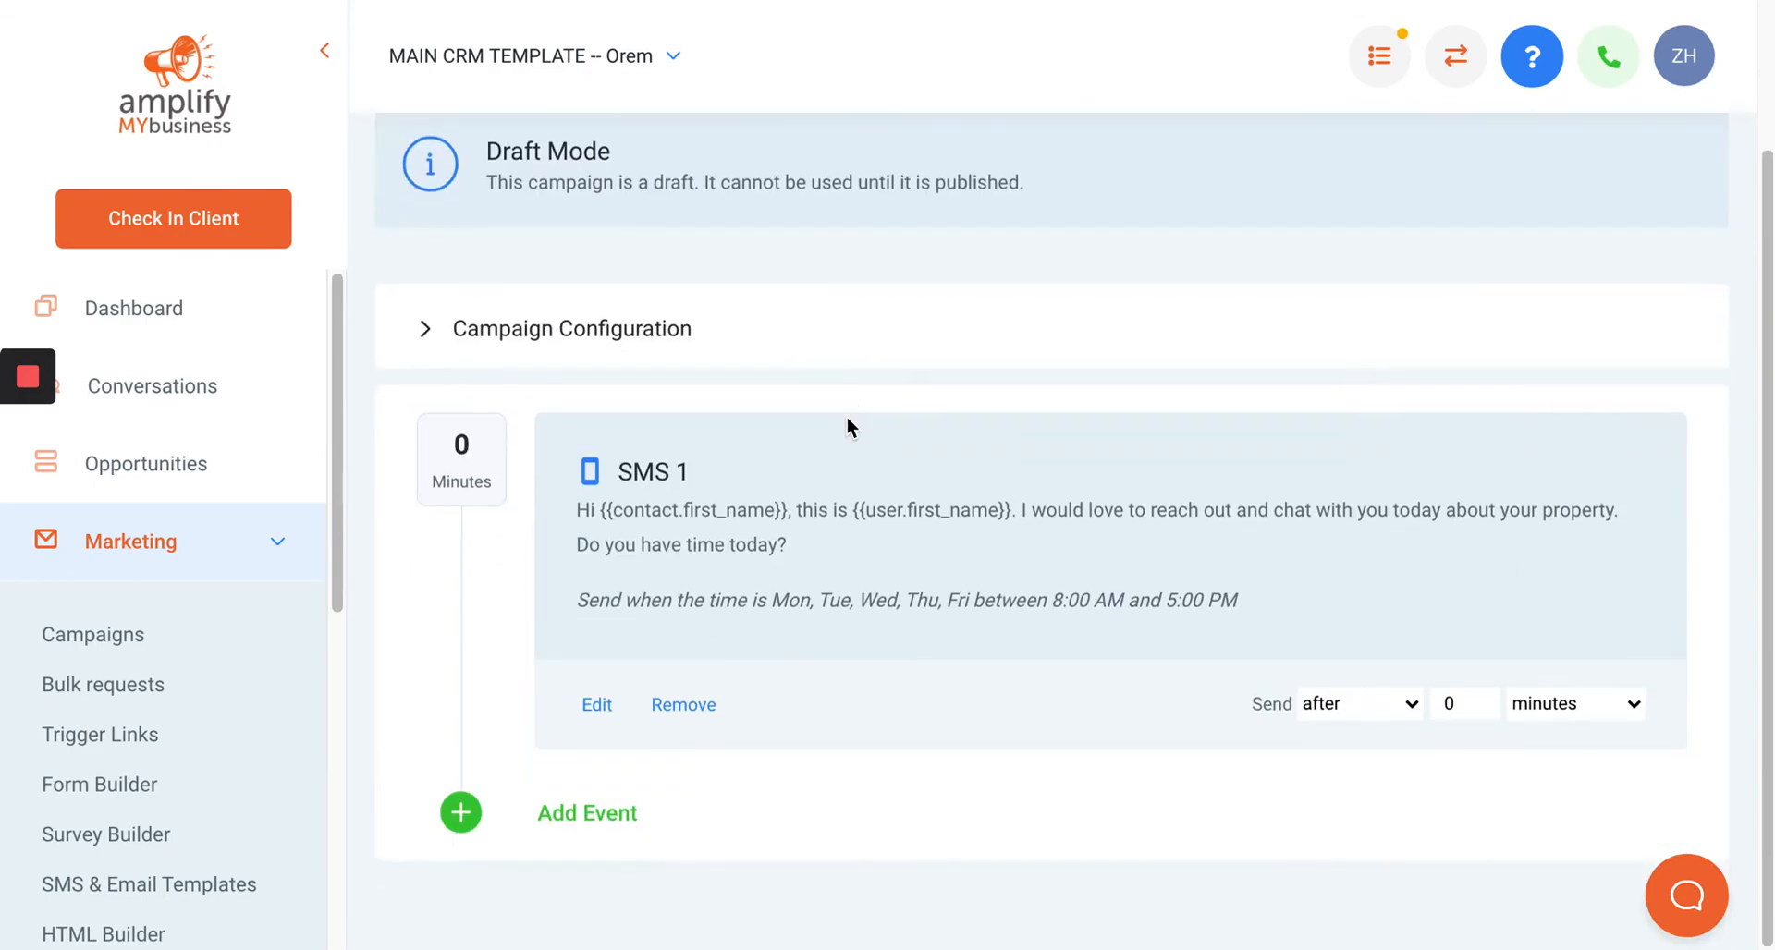
{"action": "left_click", "coordinate": [580, 815]}
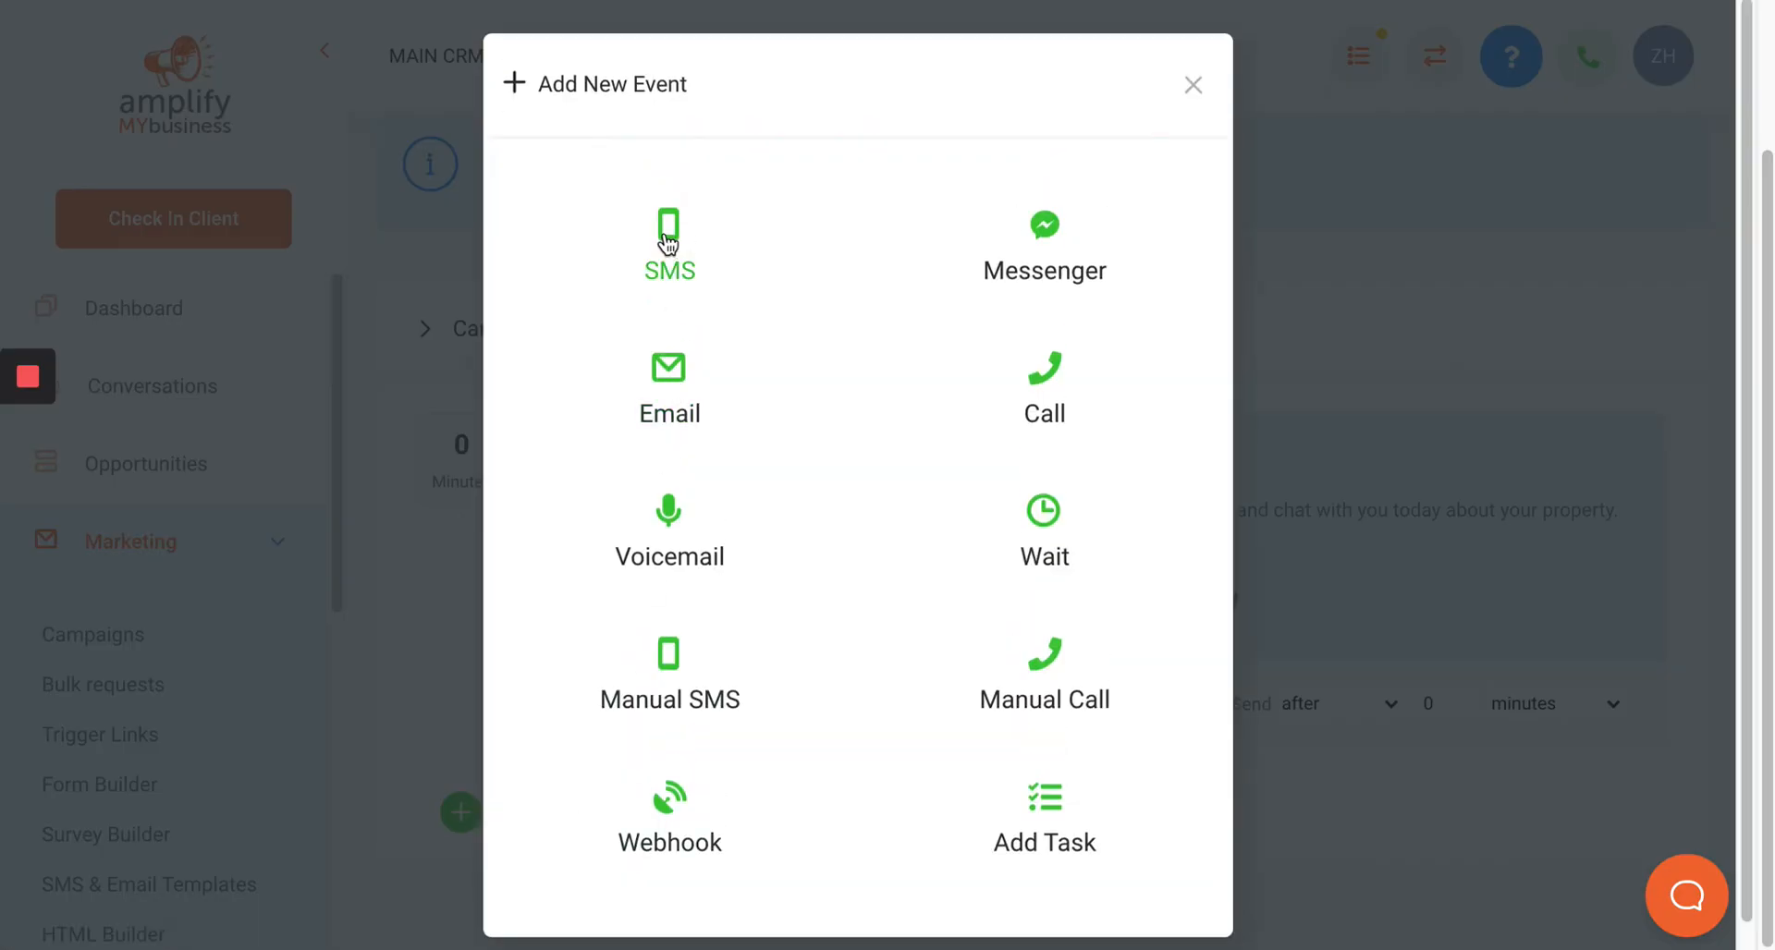
{"action": "left_click", "coordinate": [668, 243]}
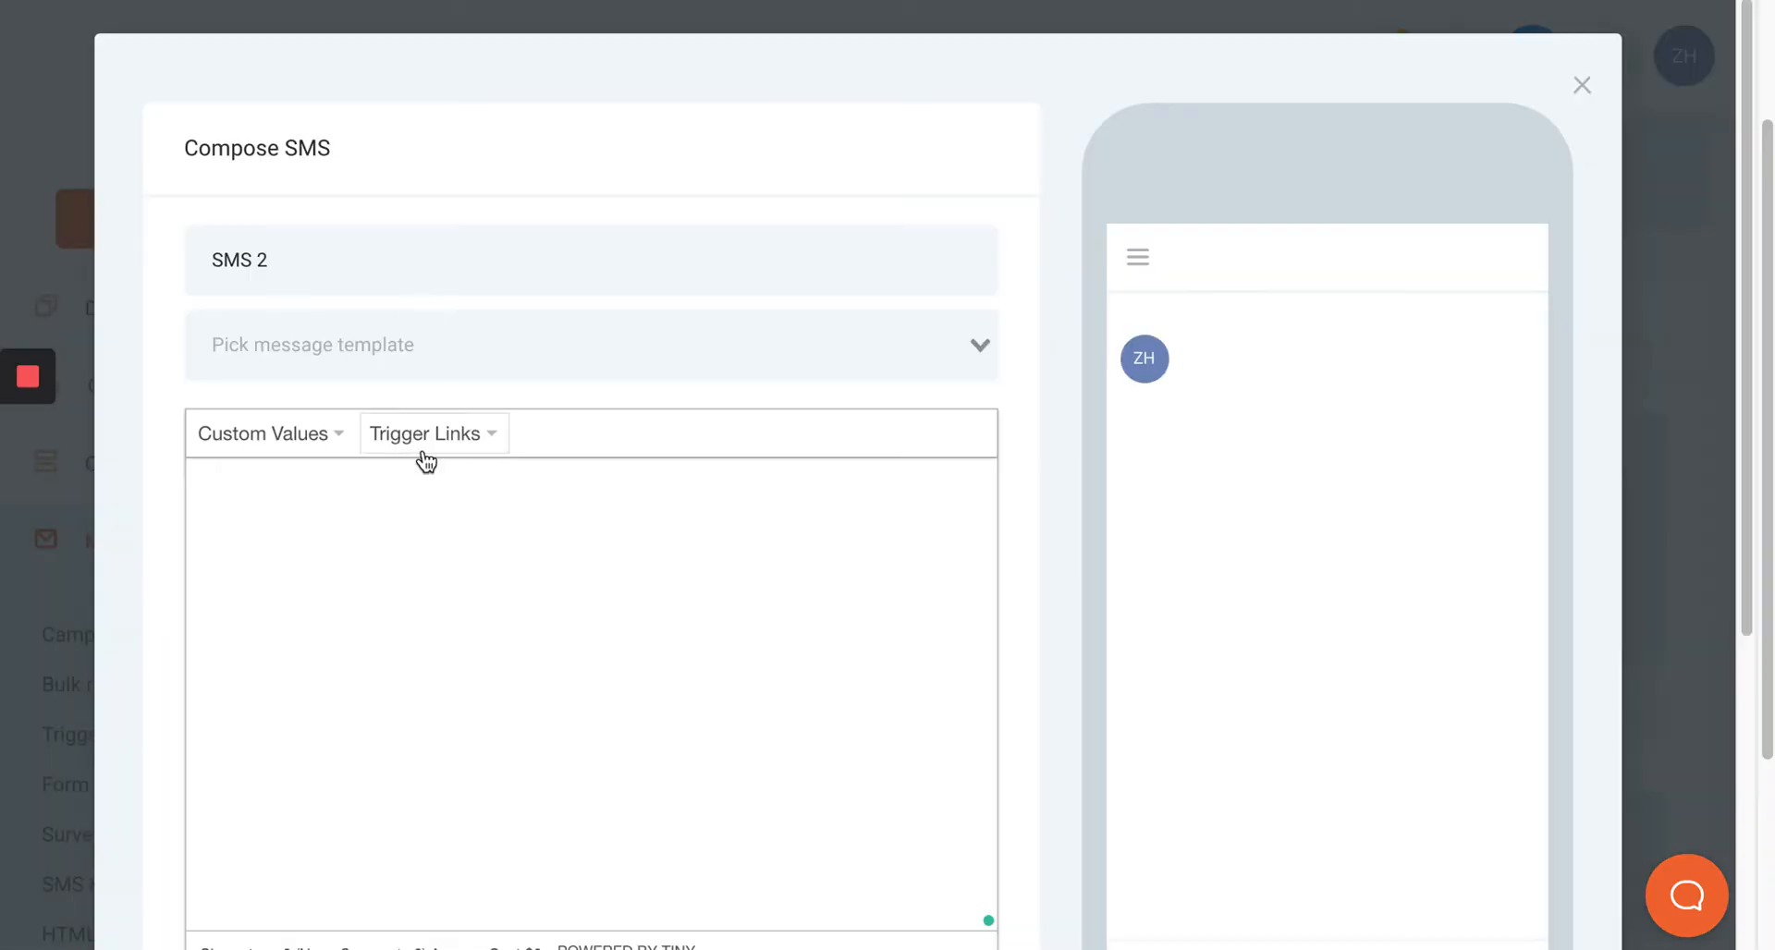
Write the second SMS as "Do you have a minute to touch base?".
{"action": "left_click", "coordinate": [469, 553]}
{"action": "type", "text": "do you"}
{"action": "key", "text": "BackSpace"}
{"action": "key", "text": "BackSpace"}
{"action": "key", "text": "BackSpace"}
{"action": "key", "text": "BackSpace"}
{"action": "key", "text": "BackSpace"}
{"action": "key", "text": "BackSpace"}
{"action": "key", "text": "BackSpace"}
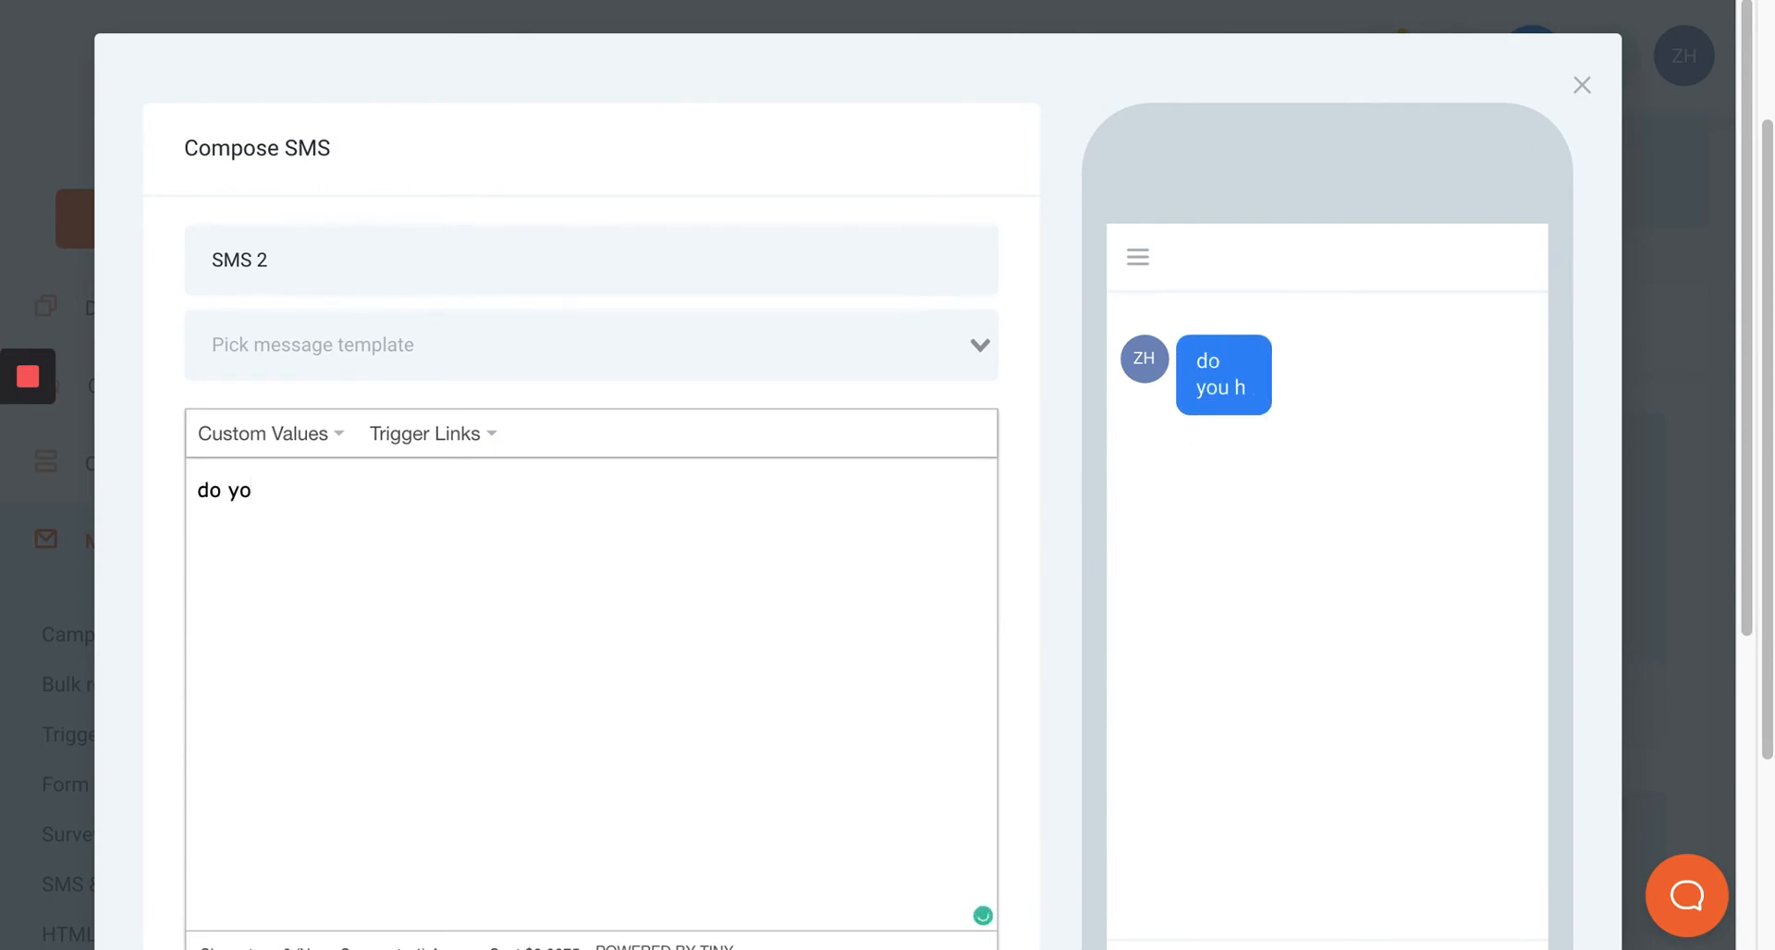
{"action": "type", "text": "Do "}
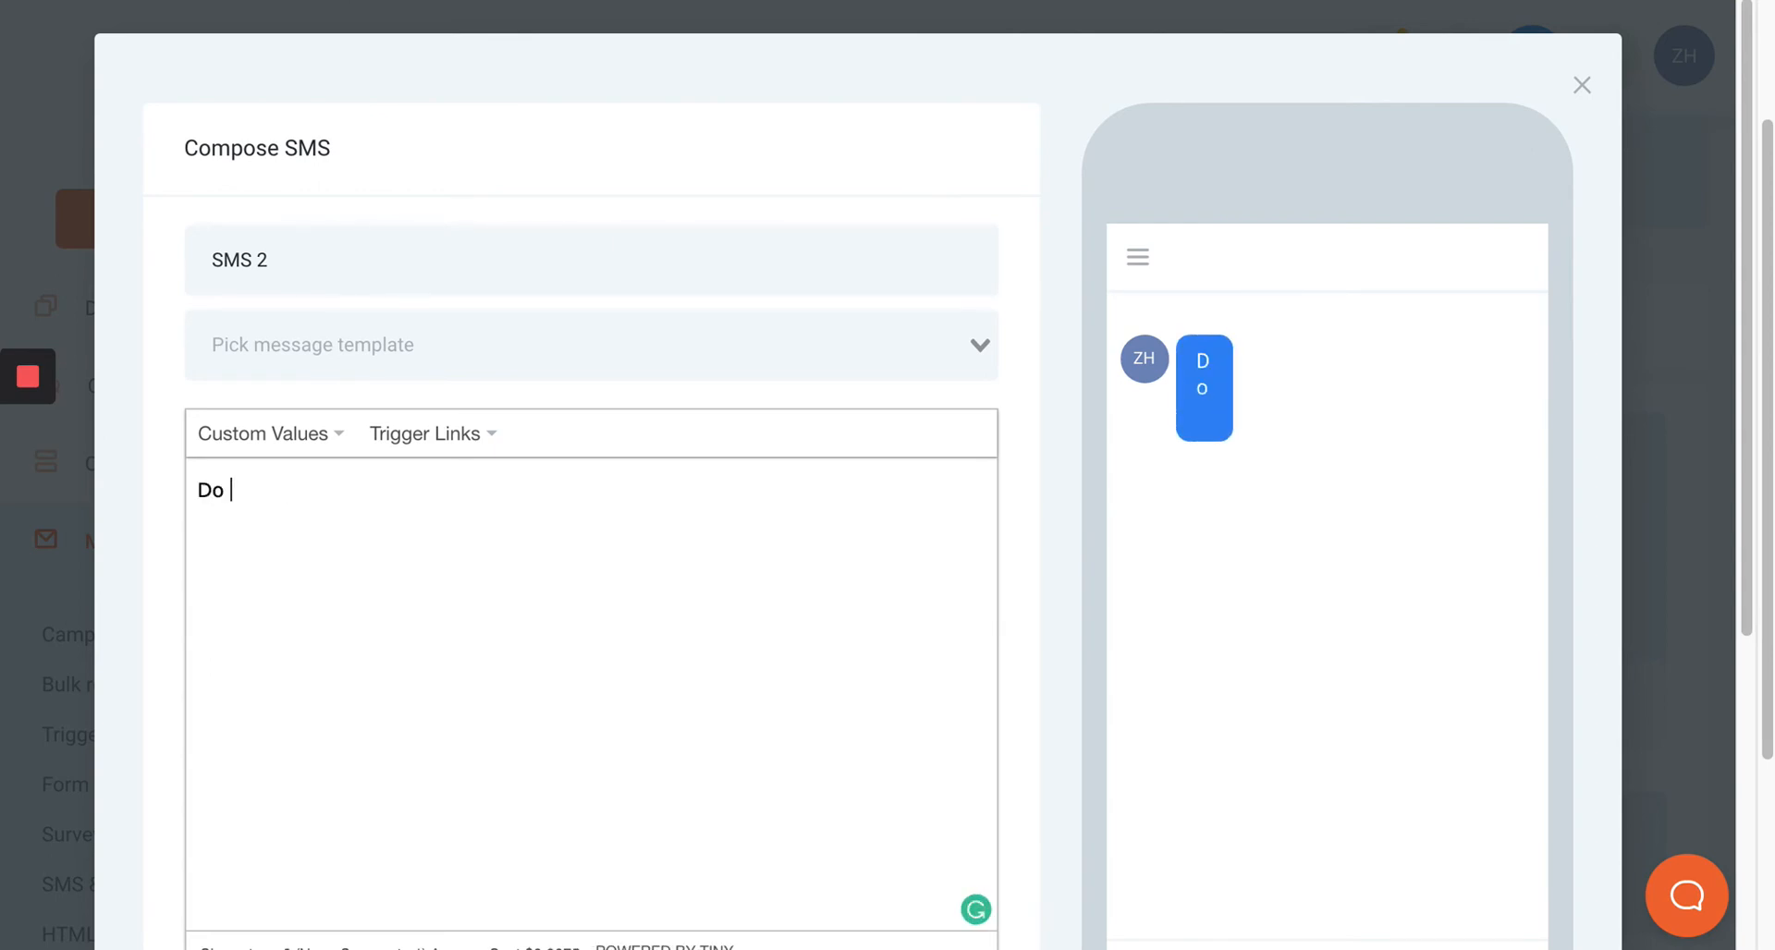
{"action": "type", "text": "you have a m"}
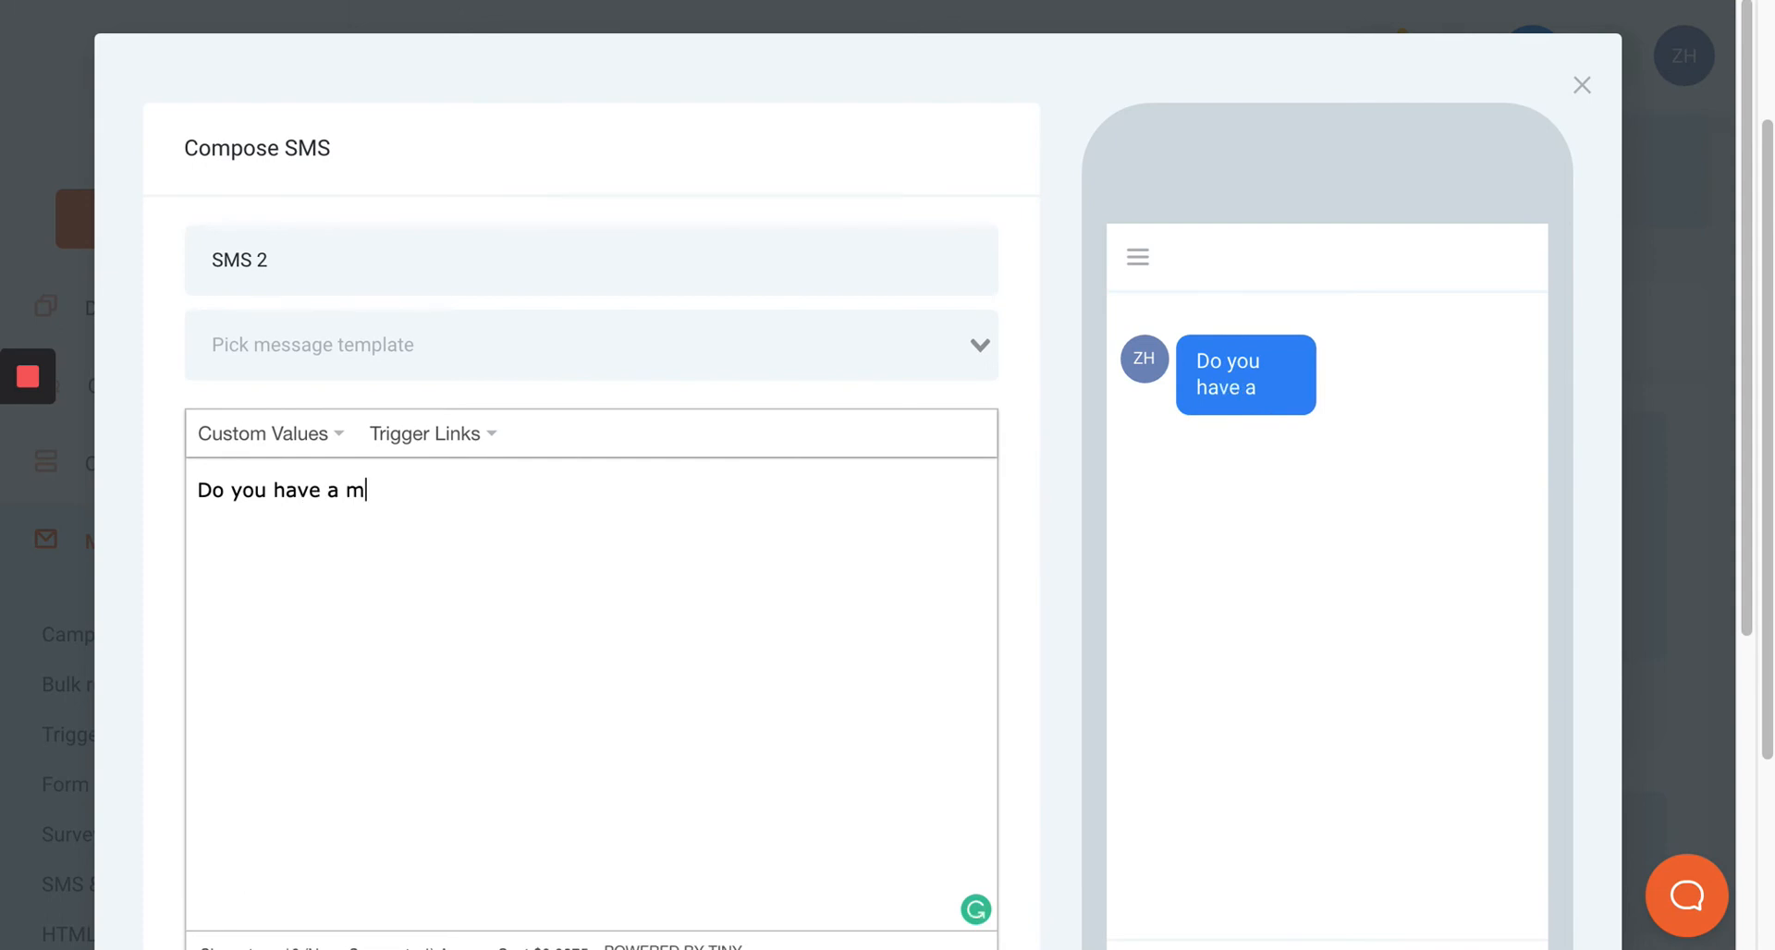
{"action": "type", "text": "inute to "}
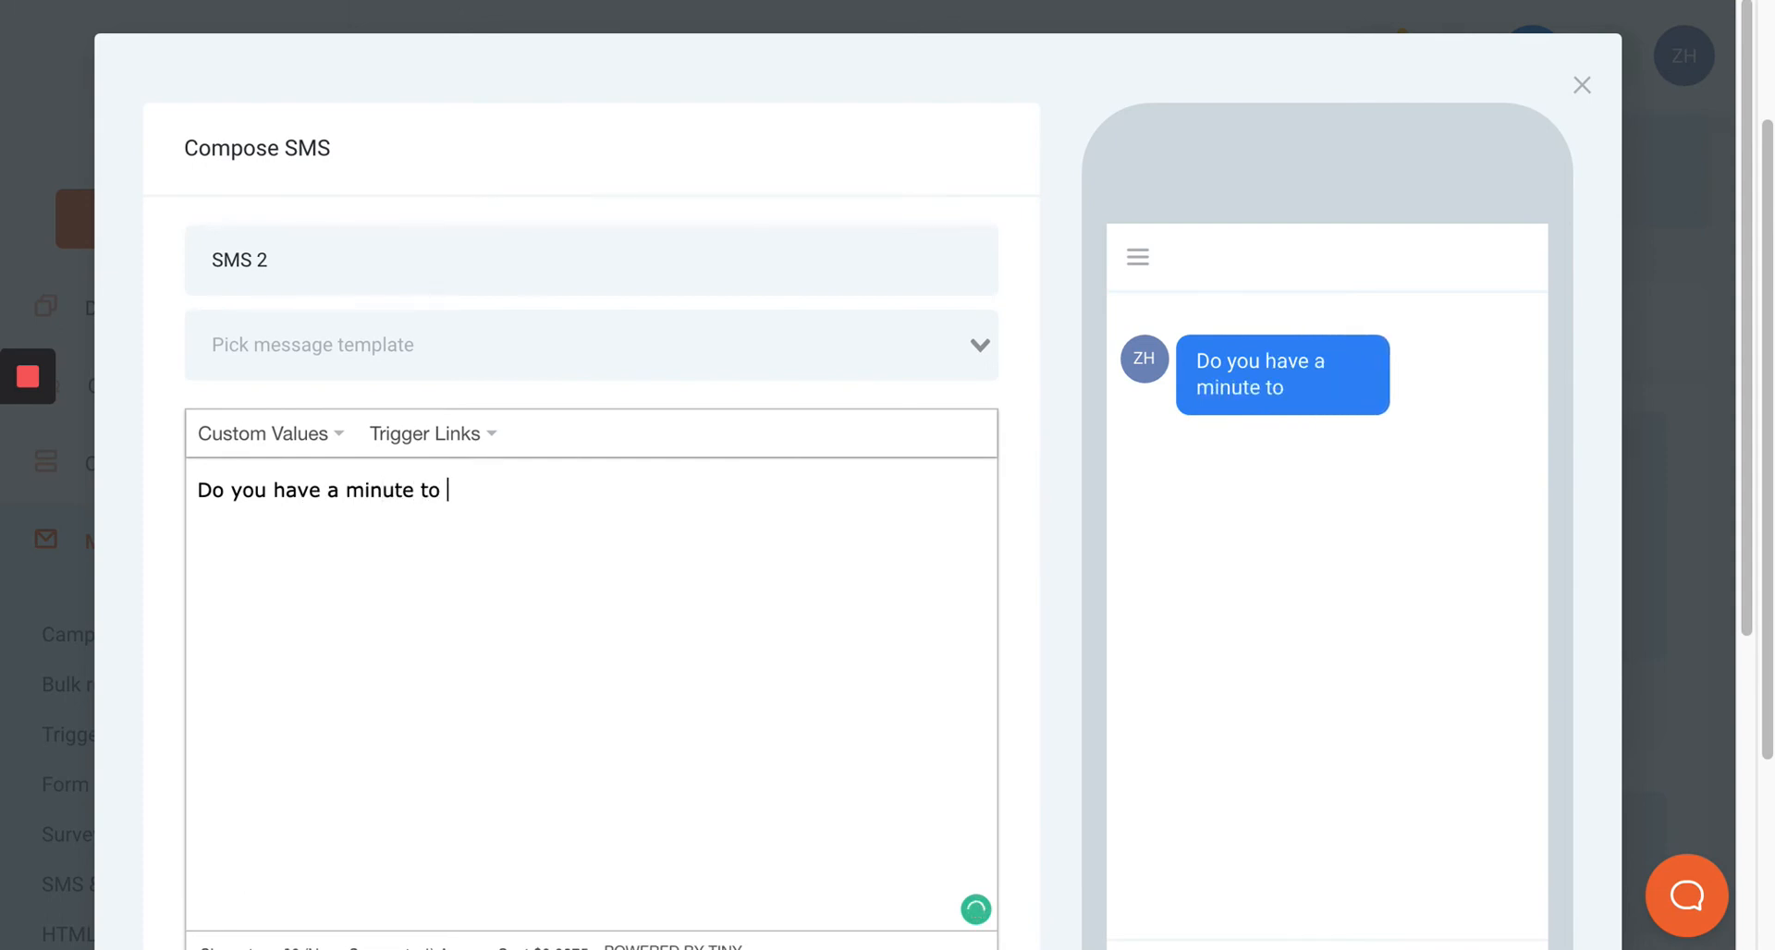
{"action": "type", "text": "touch base"}
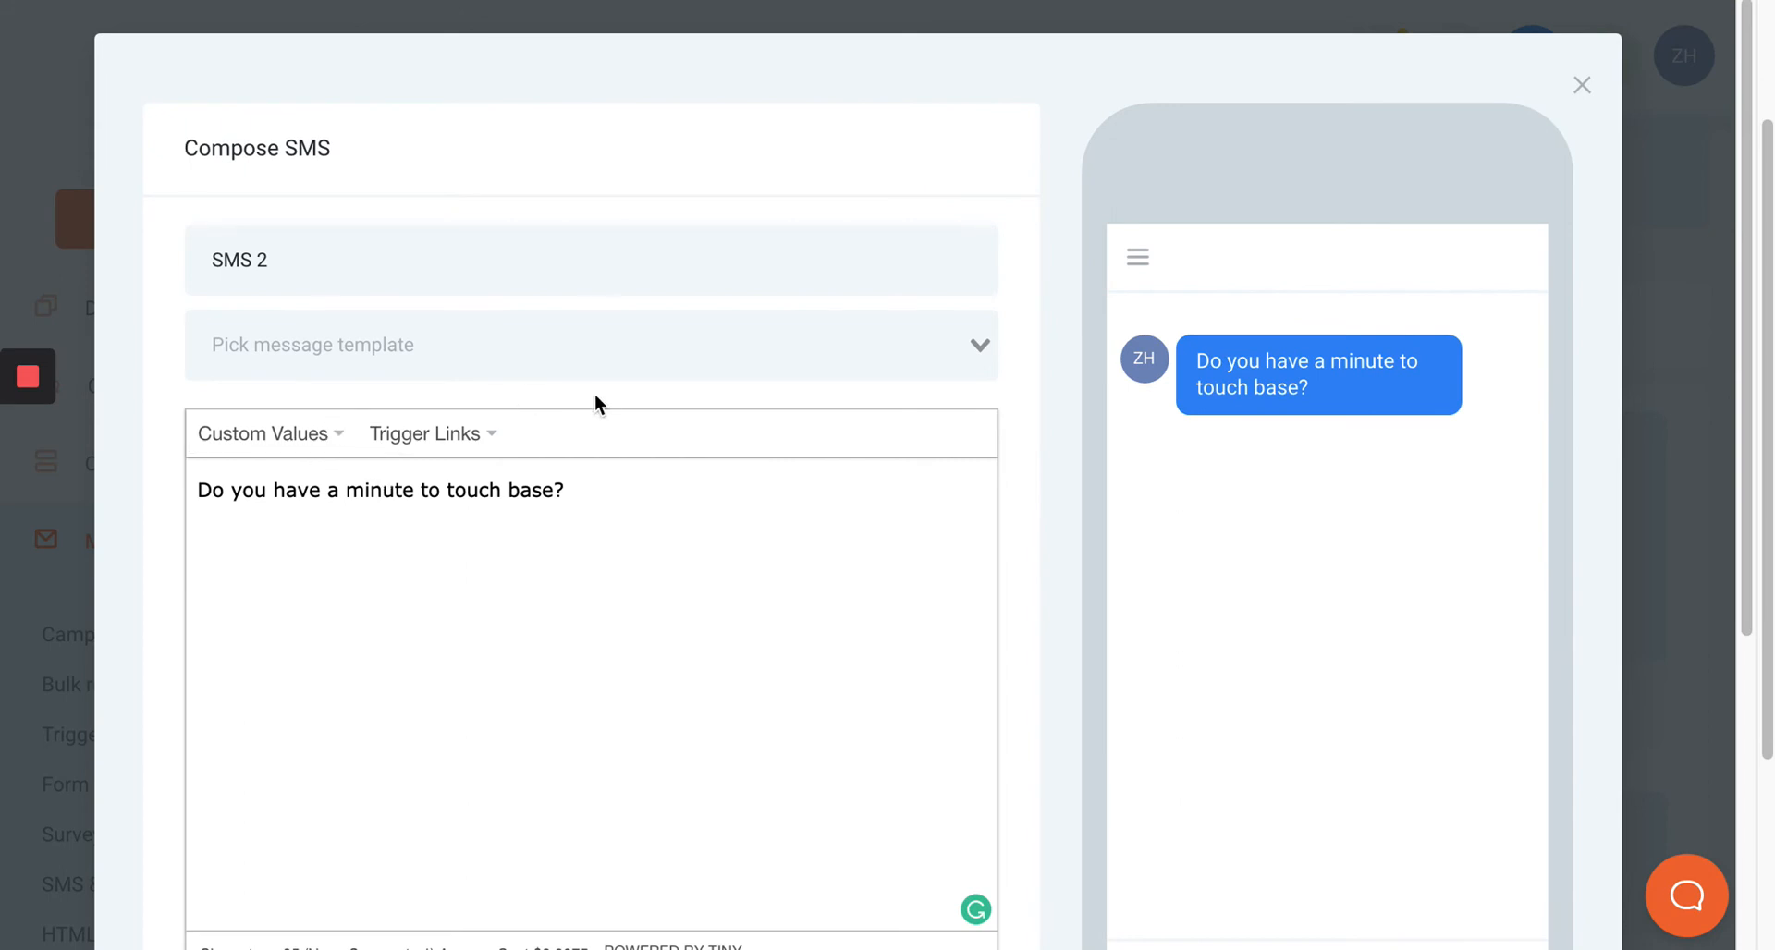
Turn on custom time for the second SMS and set its condition to When.
{"action": "scroll", "coordinate": [606, 400], "scroll_direction": "down", "scroll_amount": 2}
{"action": "scroll", "coordinate": [602, 423], "scroll_direction": "down", "scroll_amount": 2}
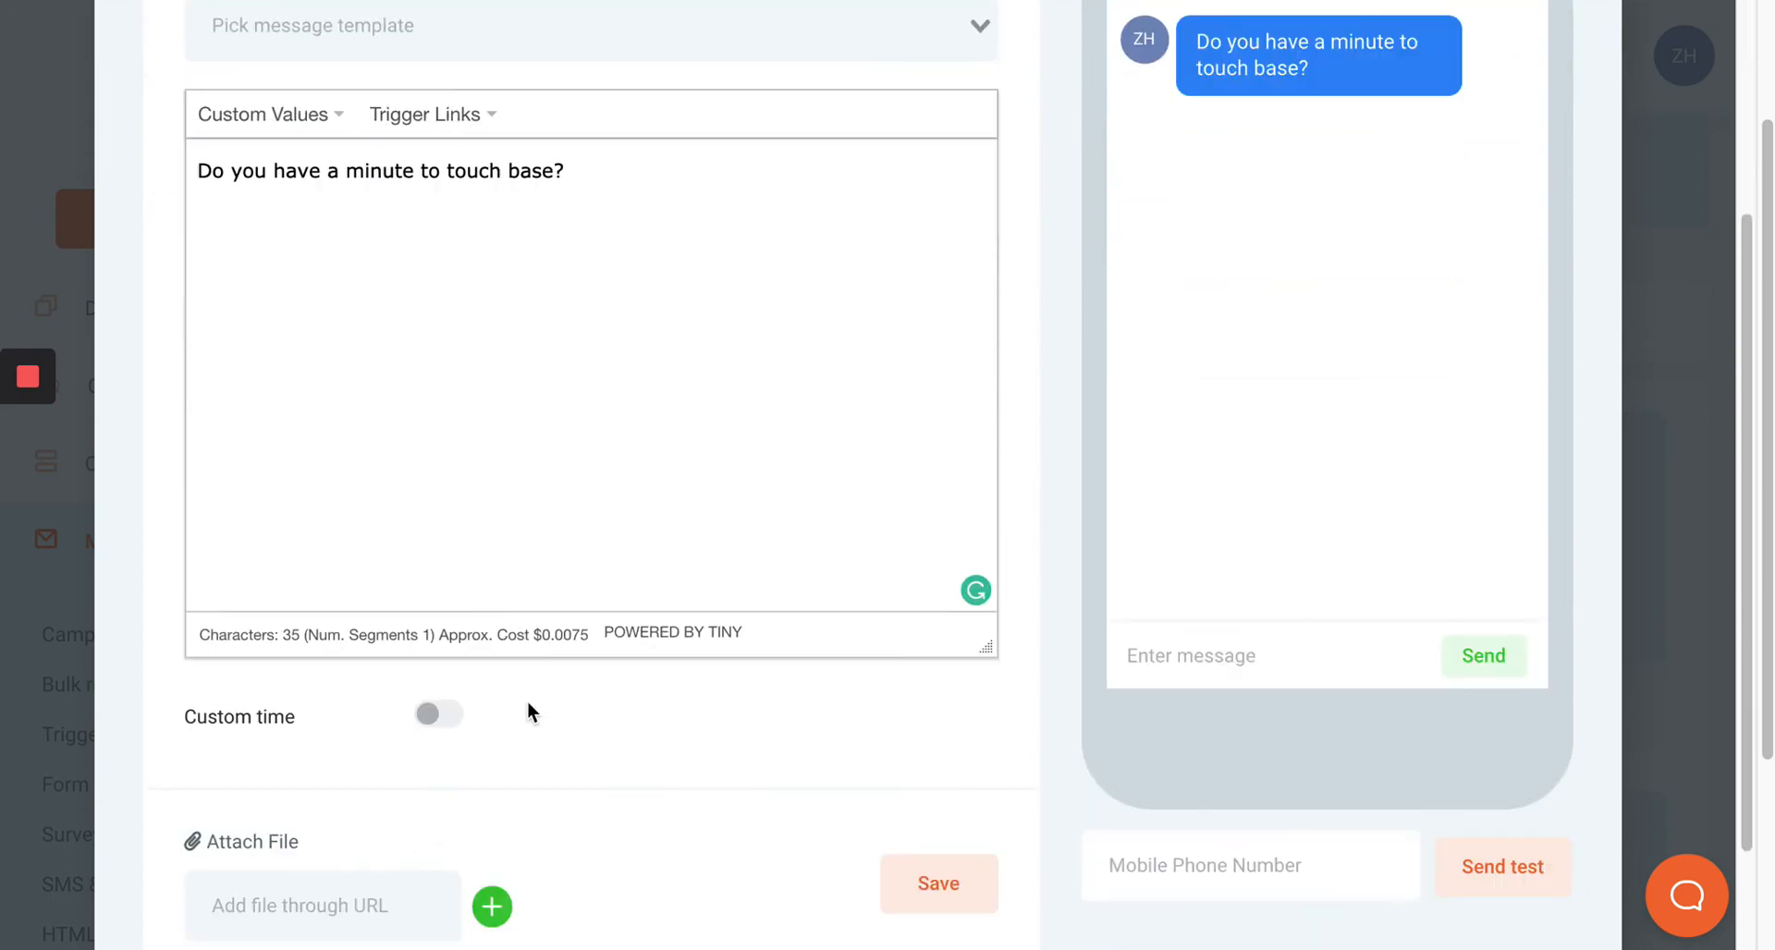
{"action": "left_click", "coordinate": [438, 716]}
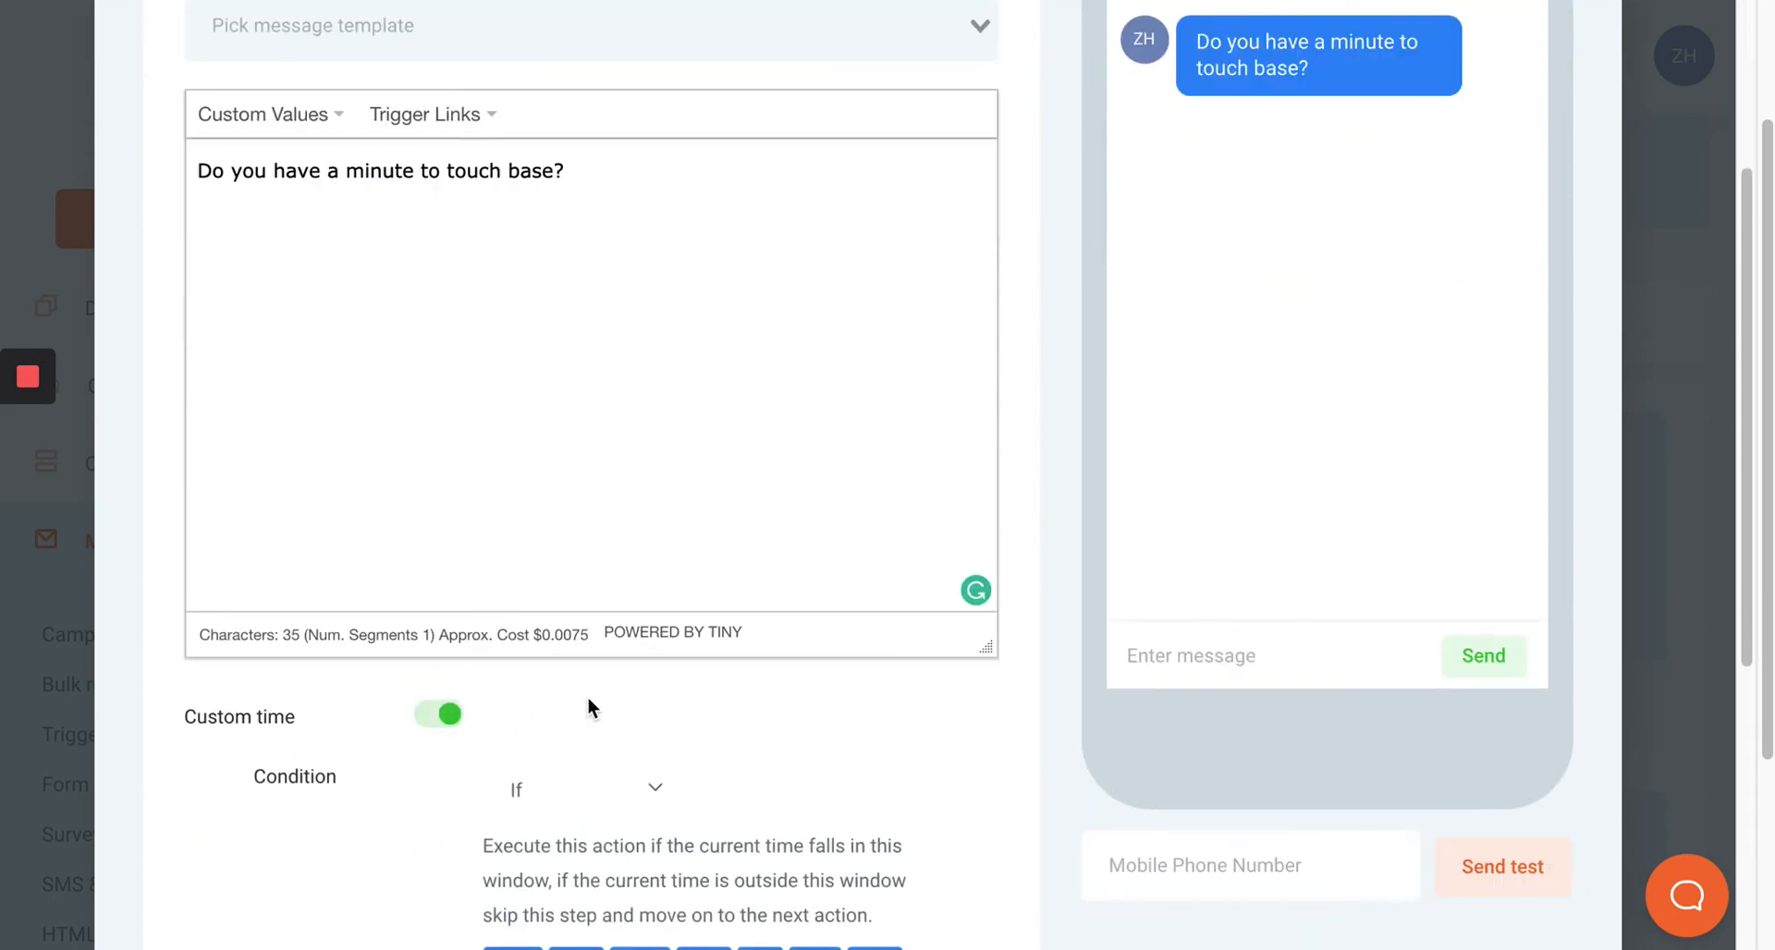
{"action": "left_click", "coordinate": [609, 797]}
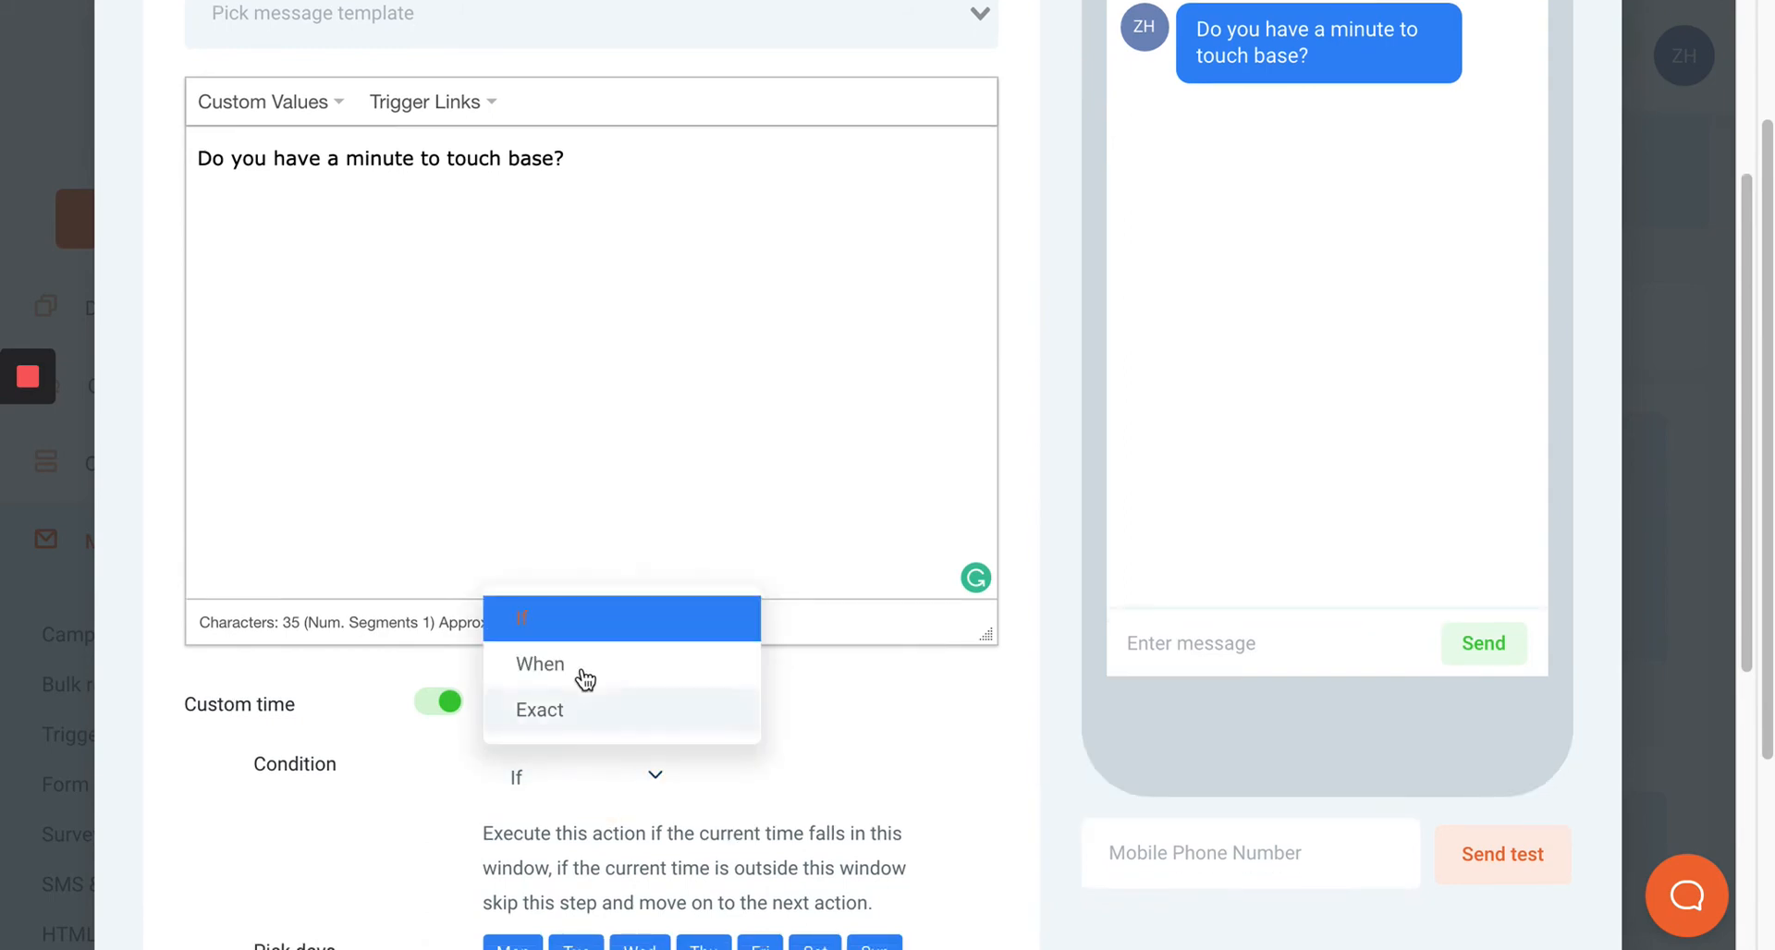
{"action": "left_click", "coordinate": [586, 680]}
Restrict the second SMS to Monday through Friday and save it.
{"action": "scroll", "coordinate": [581, 668], "scroll_direction": "down", "scroll_amount": 4}
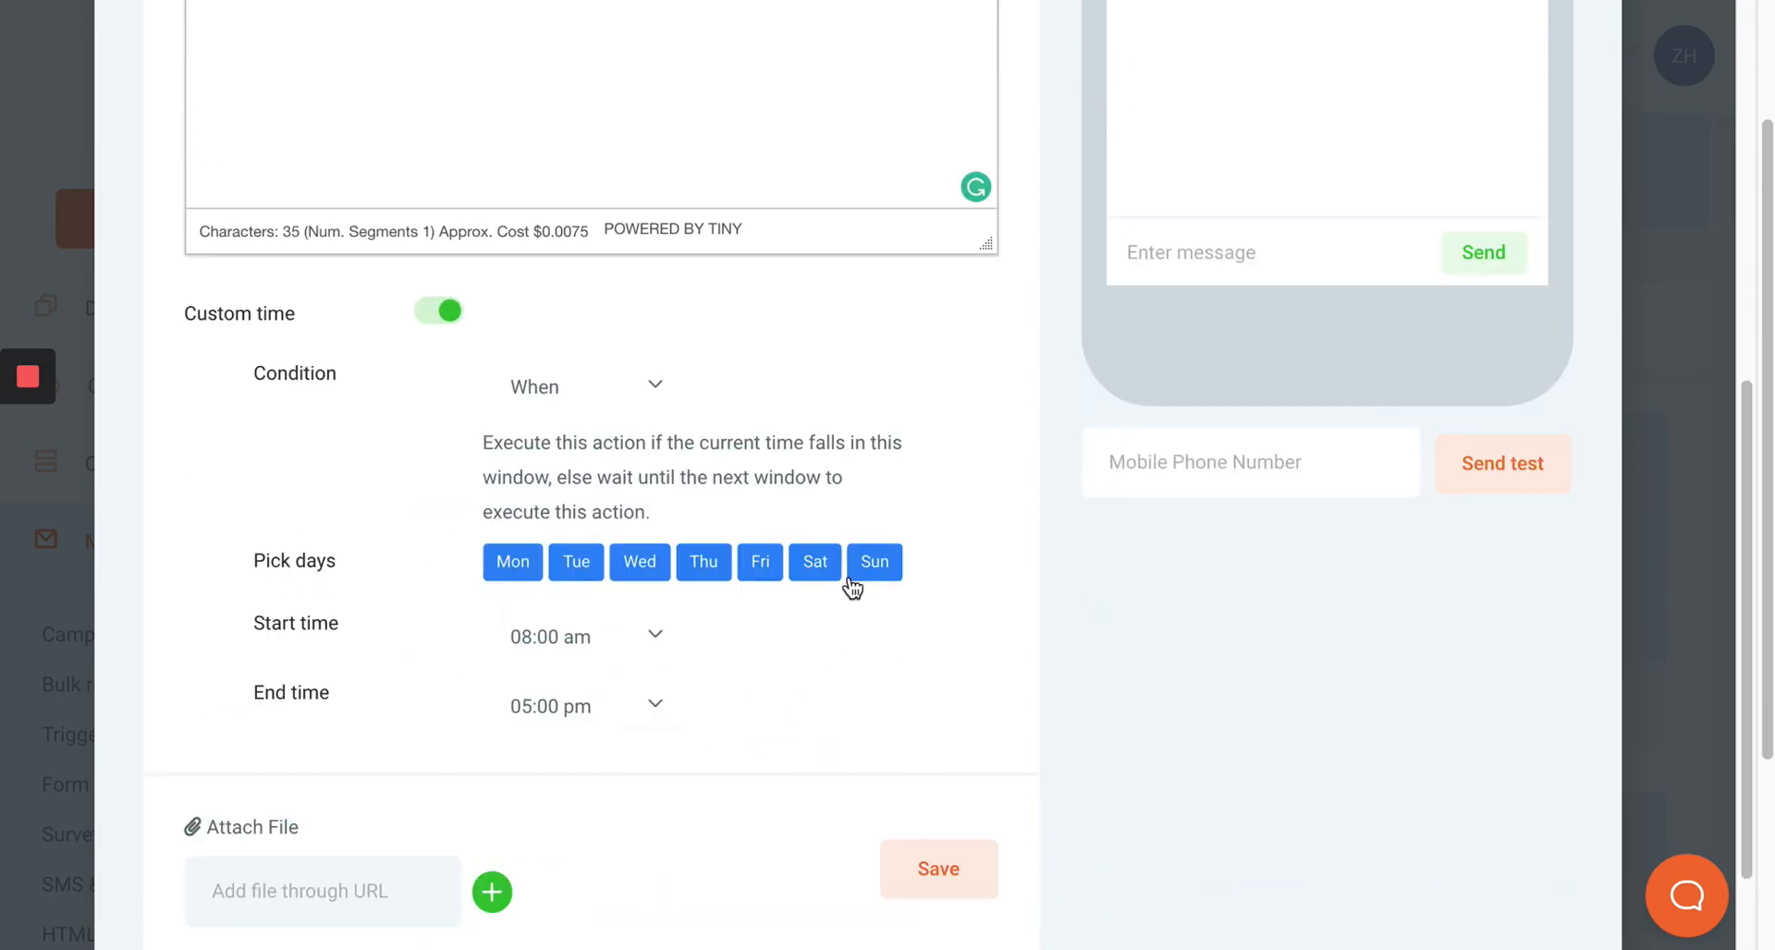
{"action": "left_click", "coordinate": [810, 568]}
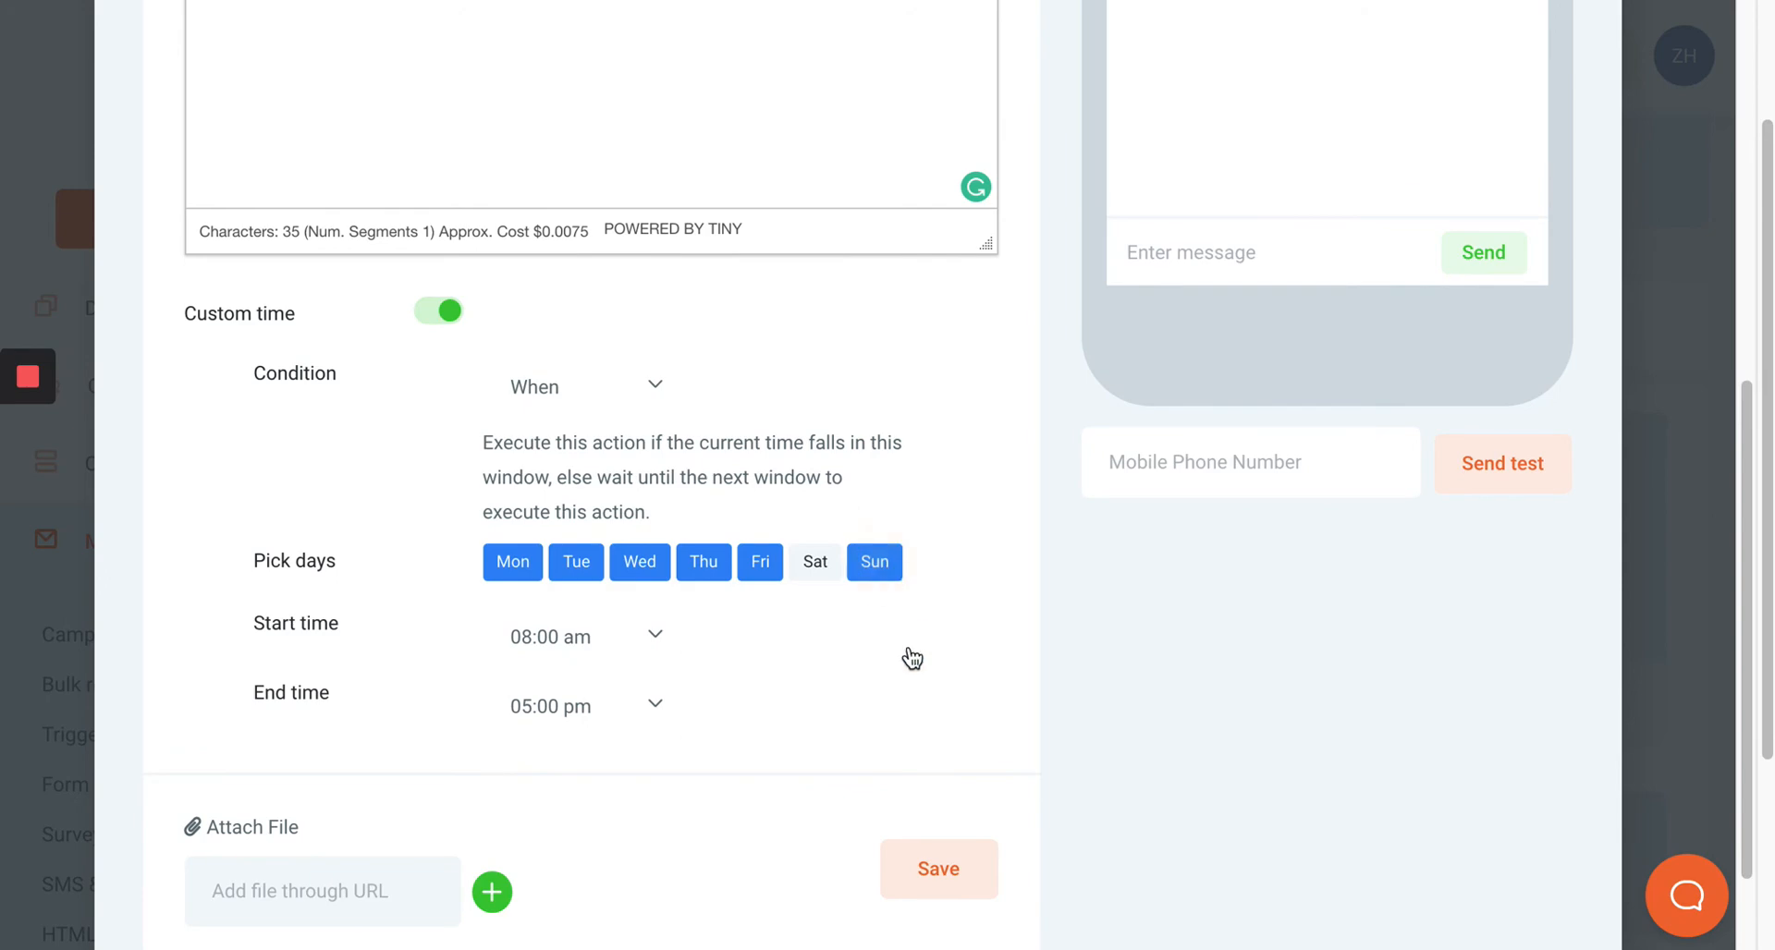
{"action": "left_click", "coordinate": [942, 876]}
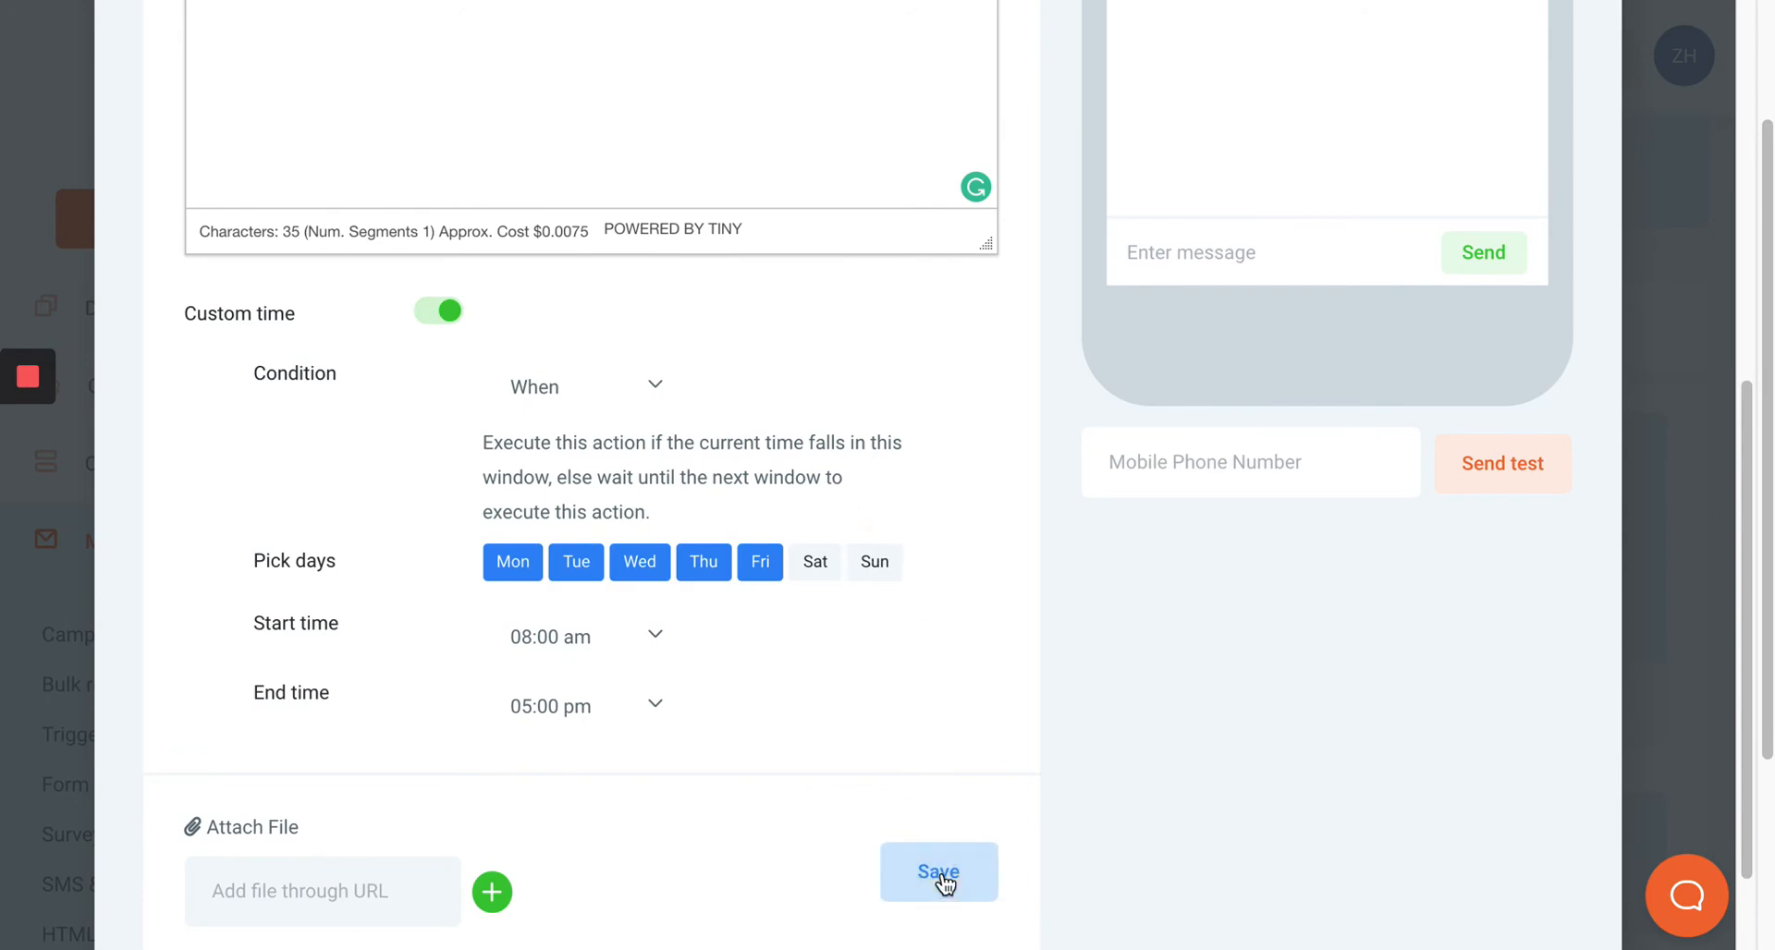
Set the second SMS to send 2 hours after the previous event.
{"action": "scroll", "coordinate": [725, 442], "scroll_direction": "down", "scroll_amount": 4}
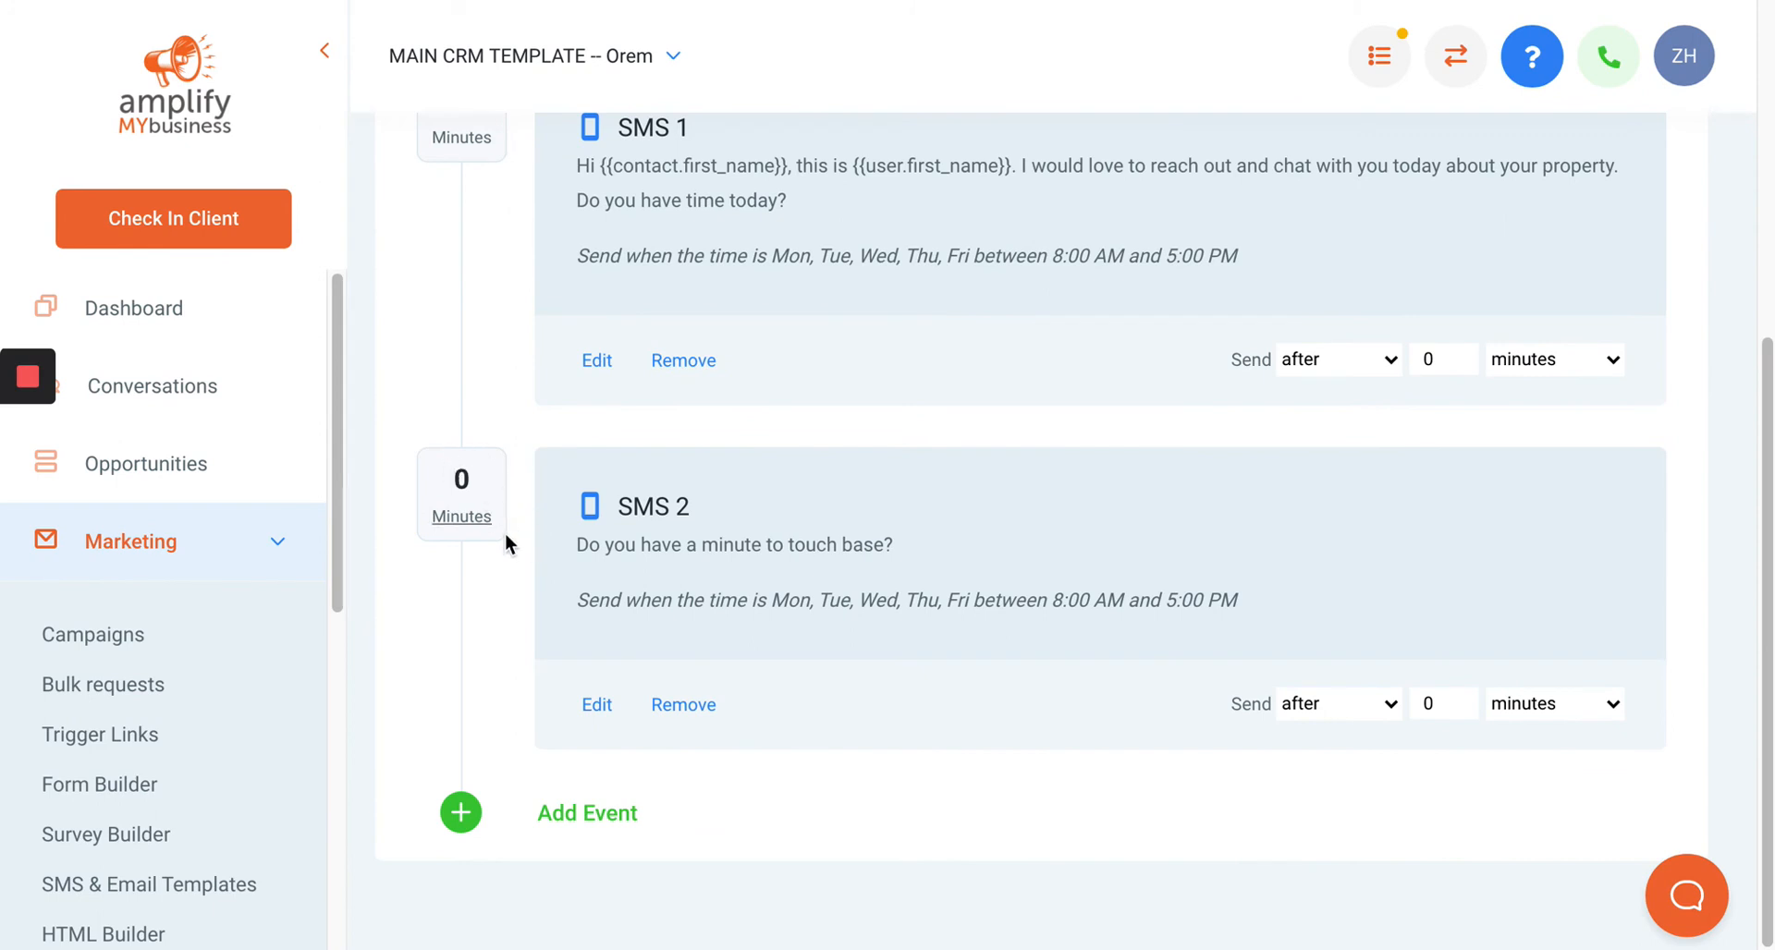
{"action": "scroll", "coordinate": [501, 490], "scroll_direction": "up", "scroll_amount": 2}
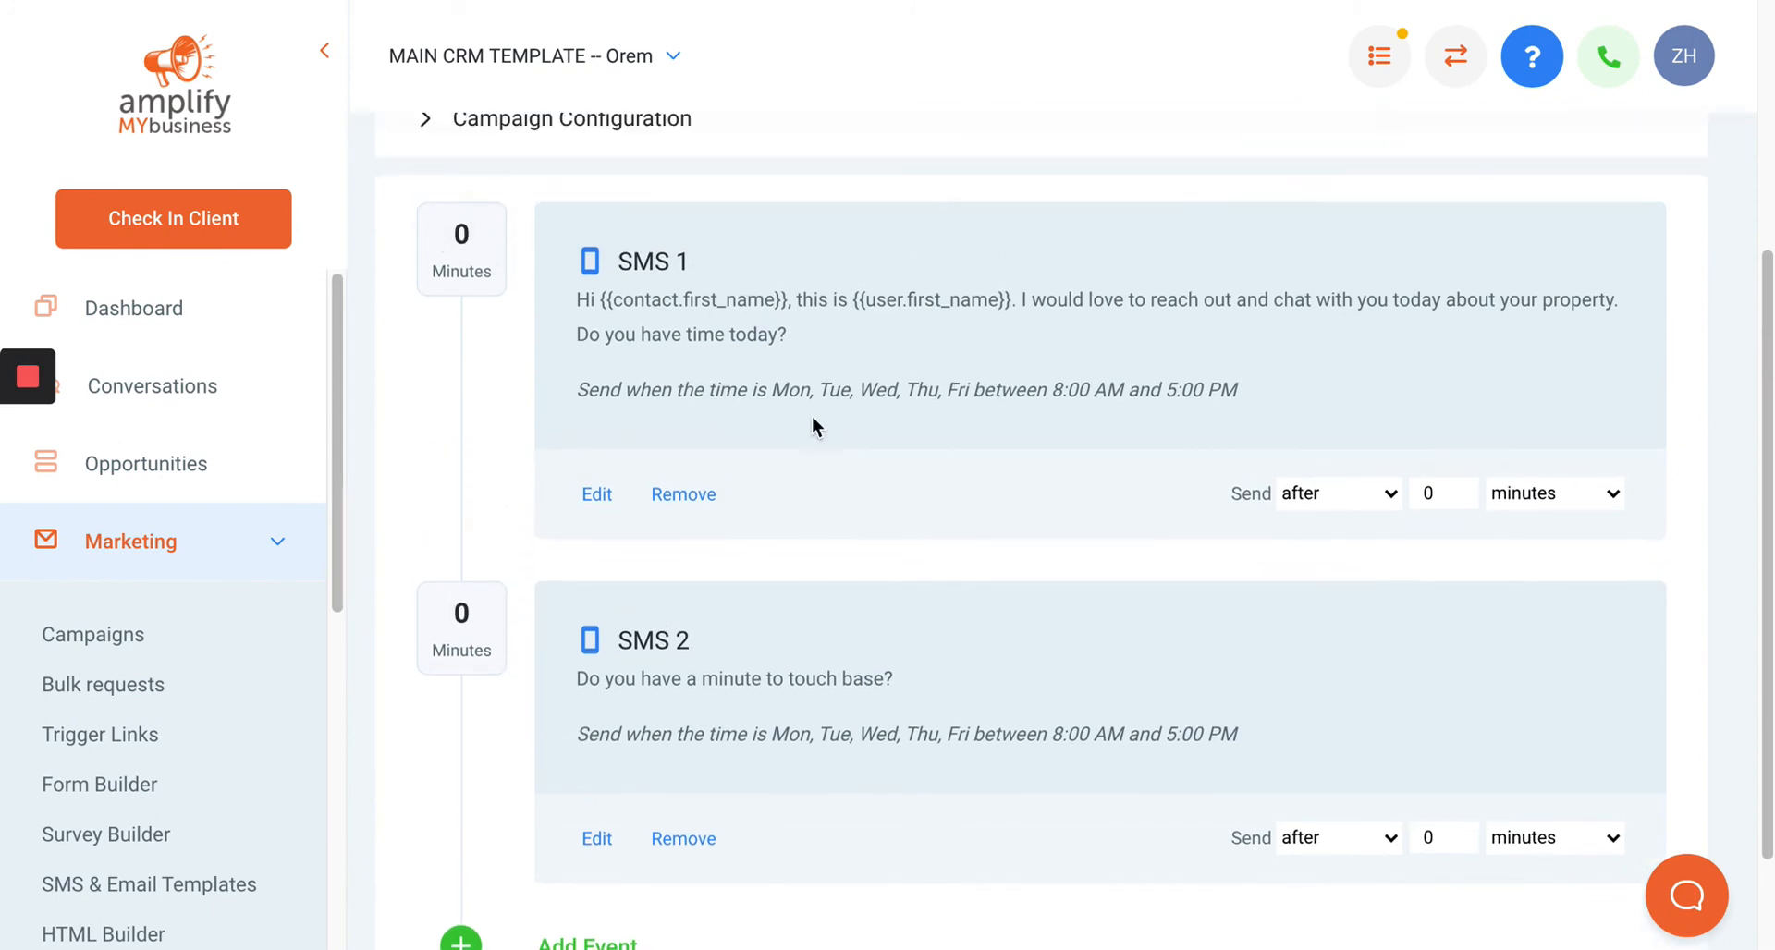
{"action": "left_click", "coordinate": [1440, 838]}
{"action": "key", "text": "BackSpace"}
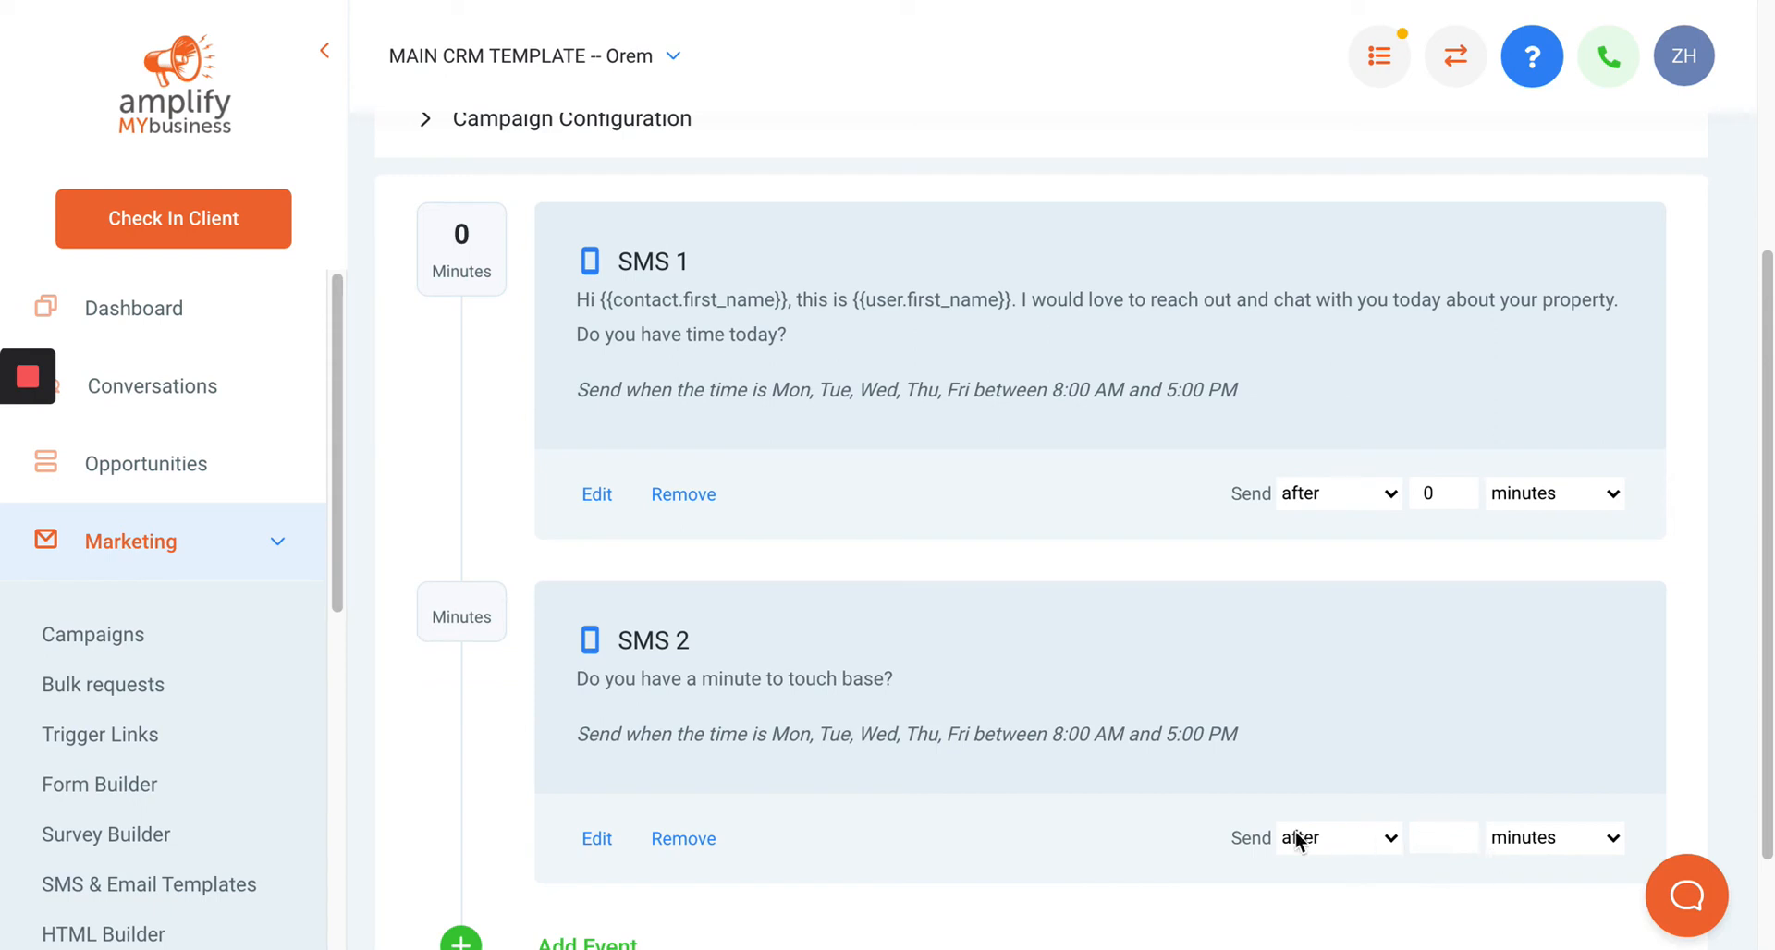
{"action": "type", "text": "2"}
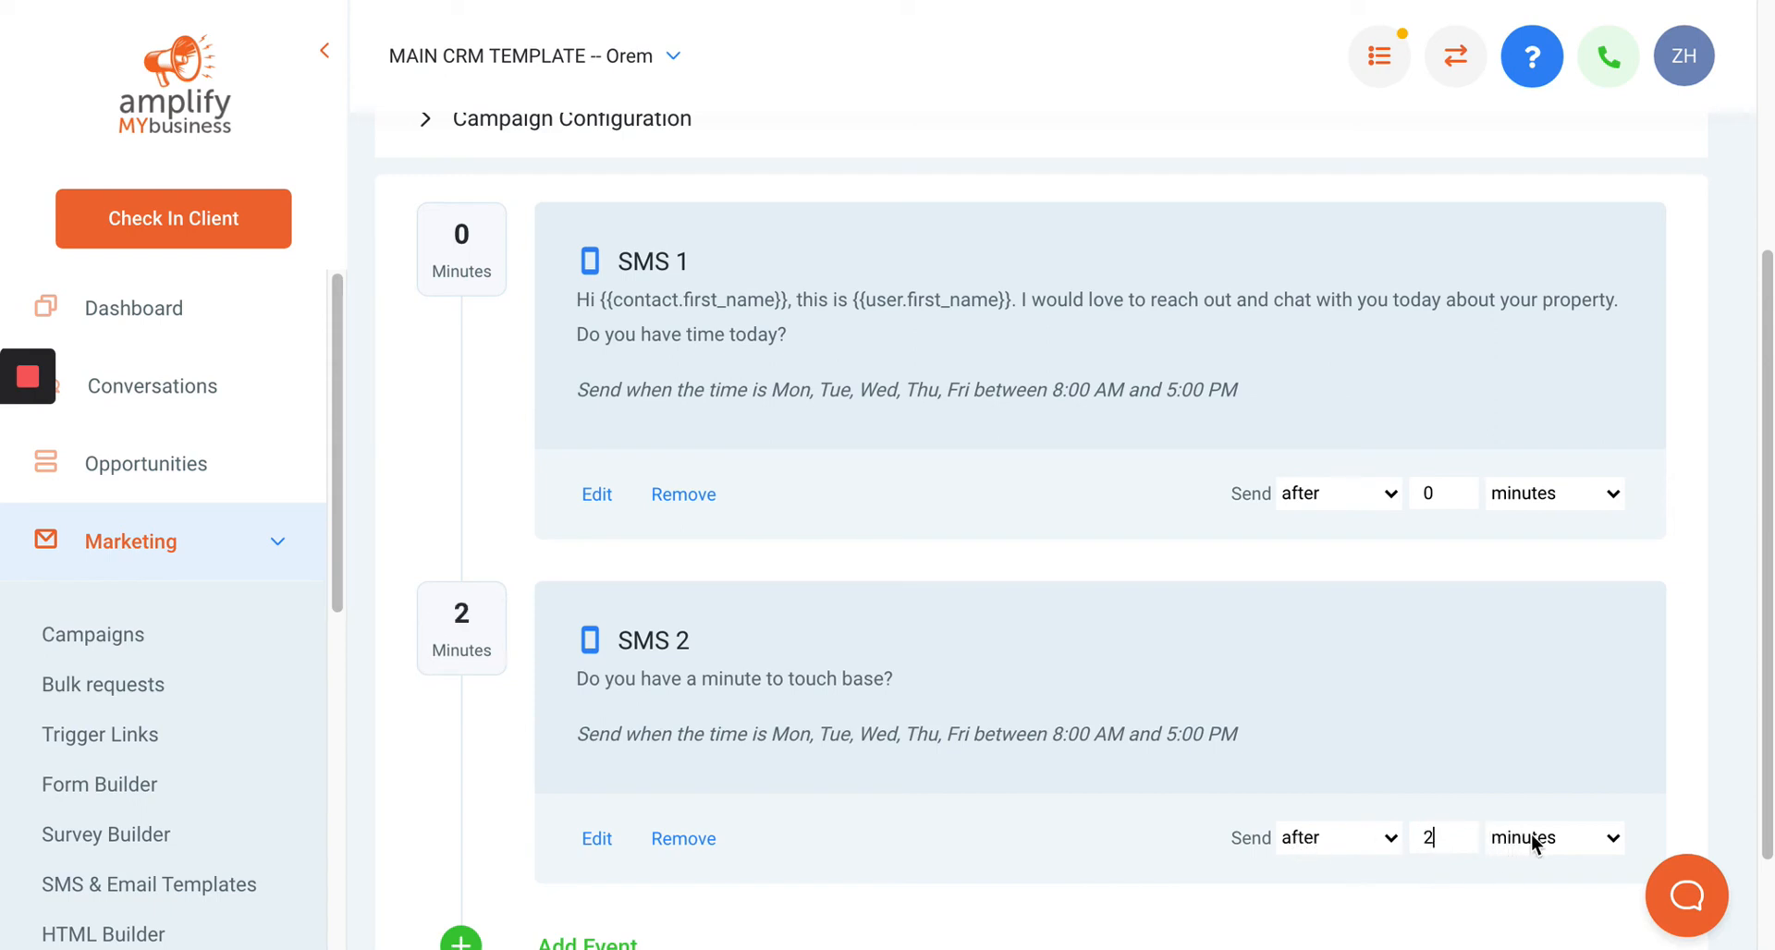
{"action": "left_click", "coordinate": [1532, 836]}
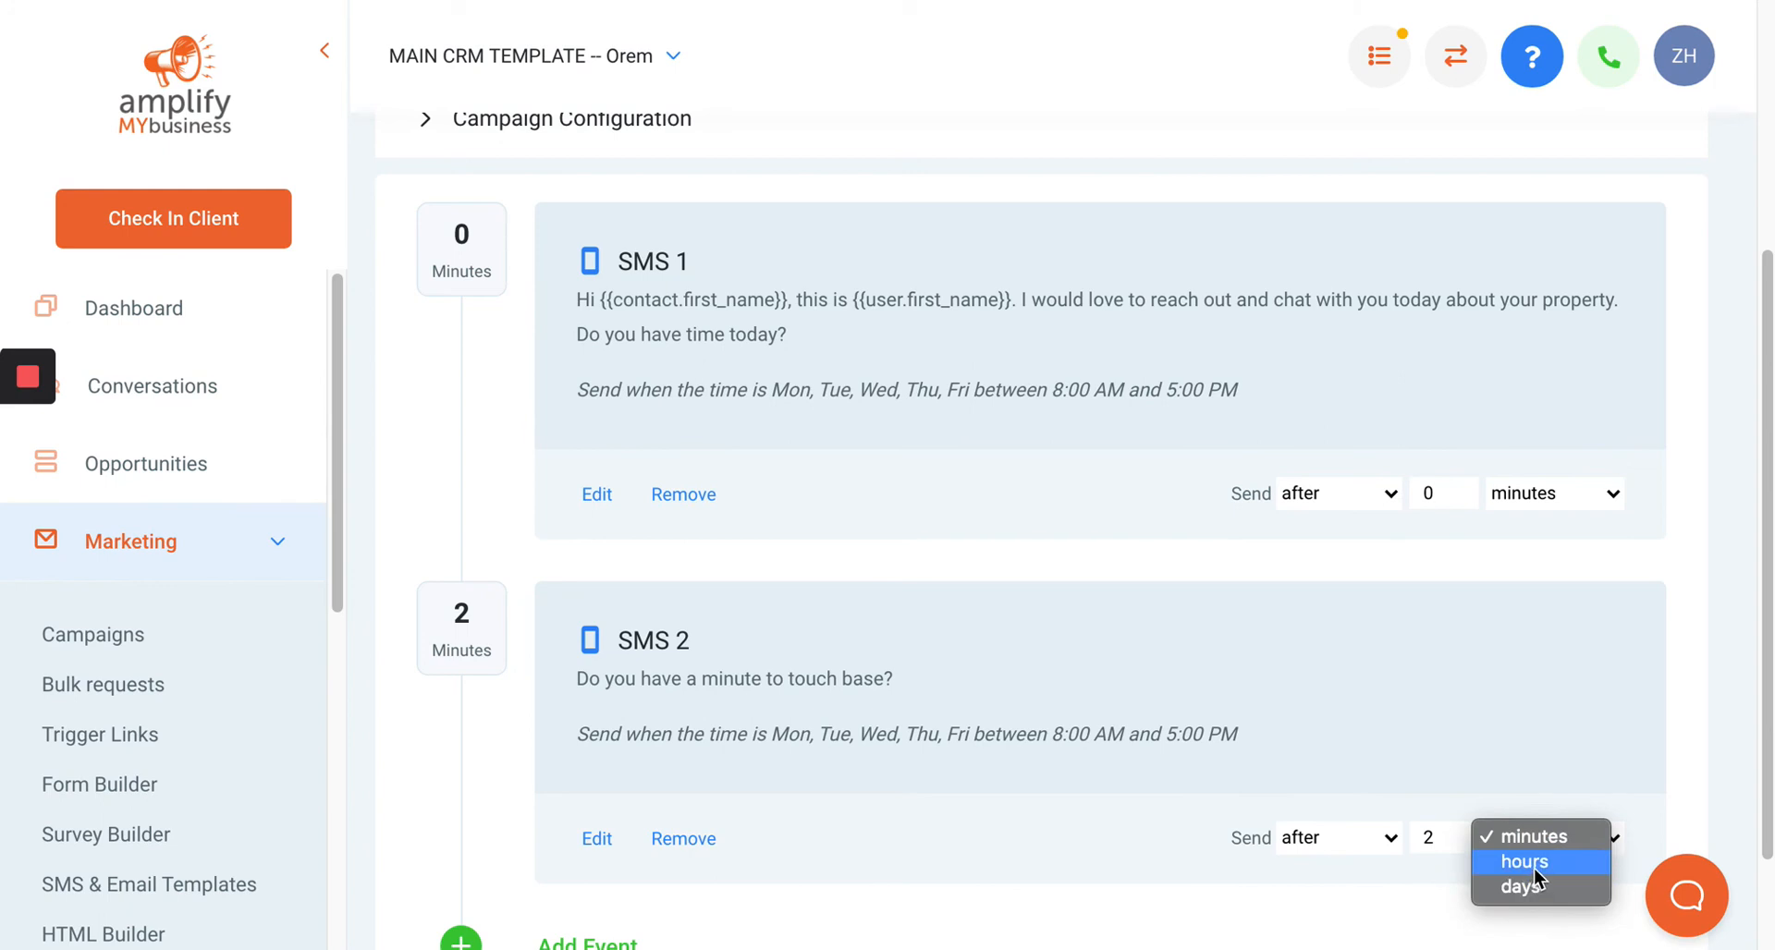
{"action": "left_click", "coordinate": [1534, 864]}
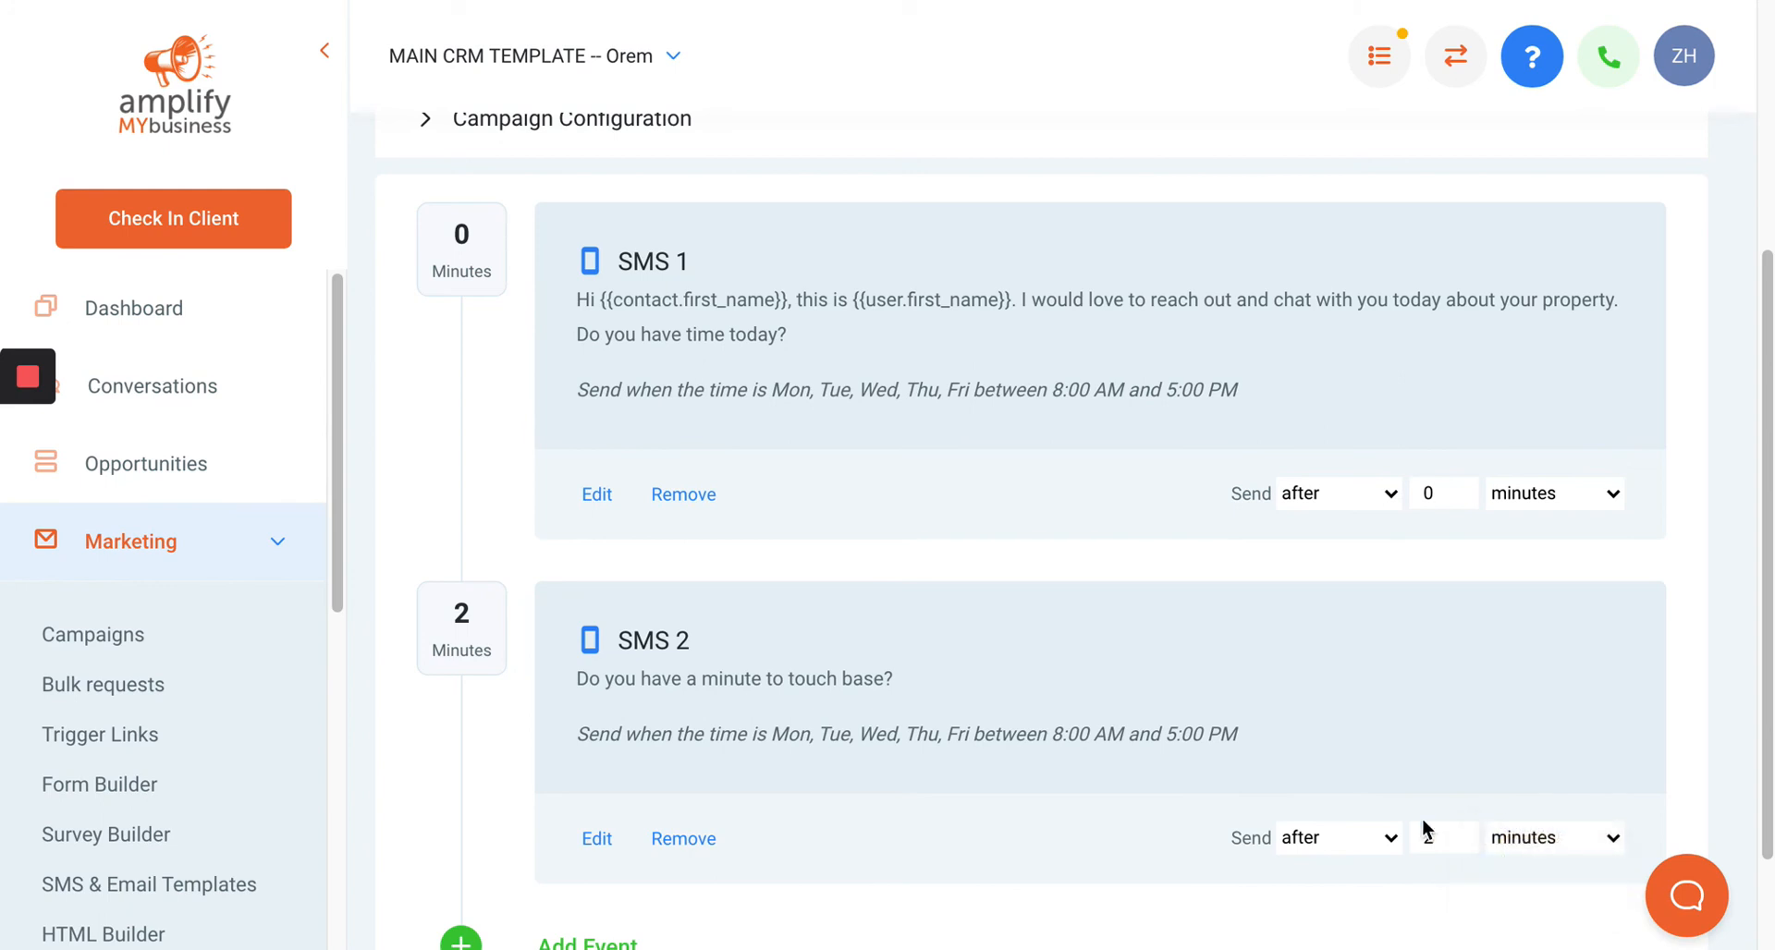
{"action": "left_click", "coordinate": [1604, 839]}
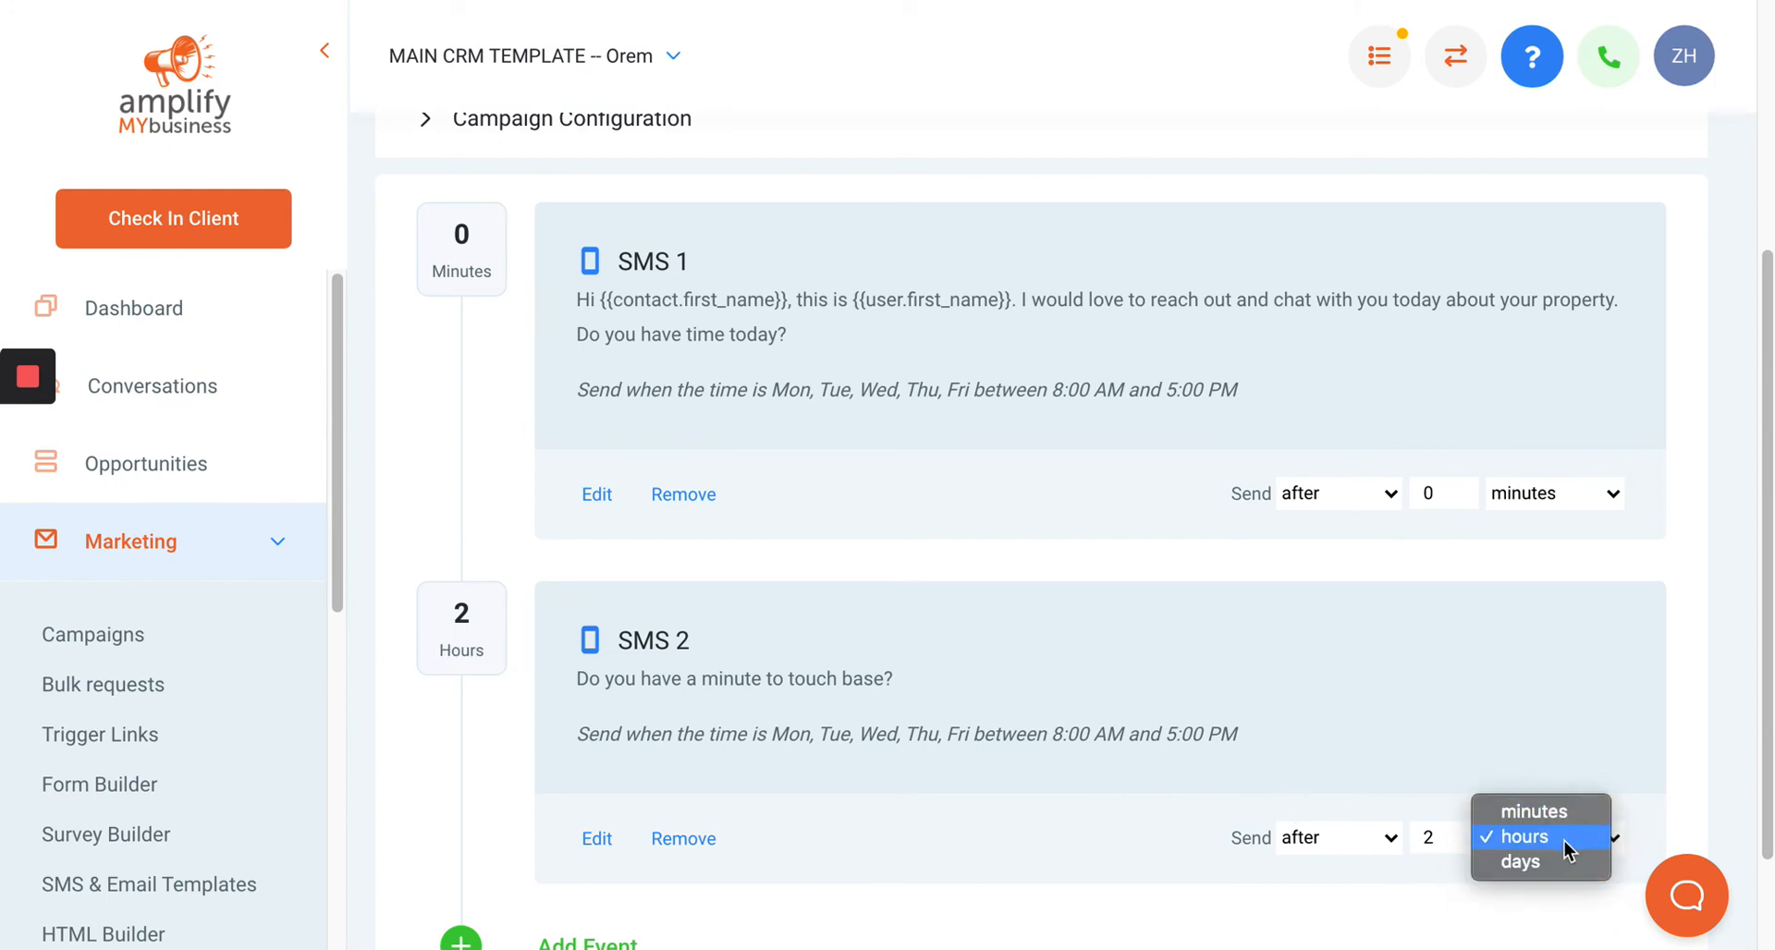
{"action": "left_click", "coordinate": [1240, 902]}
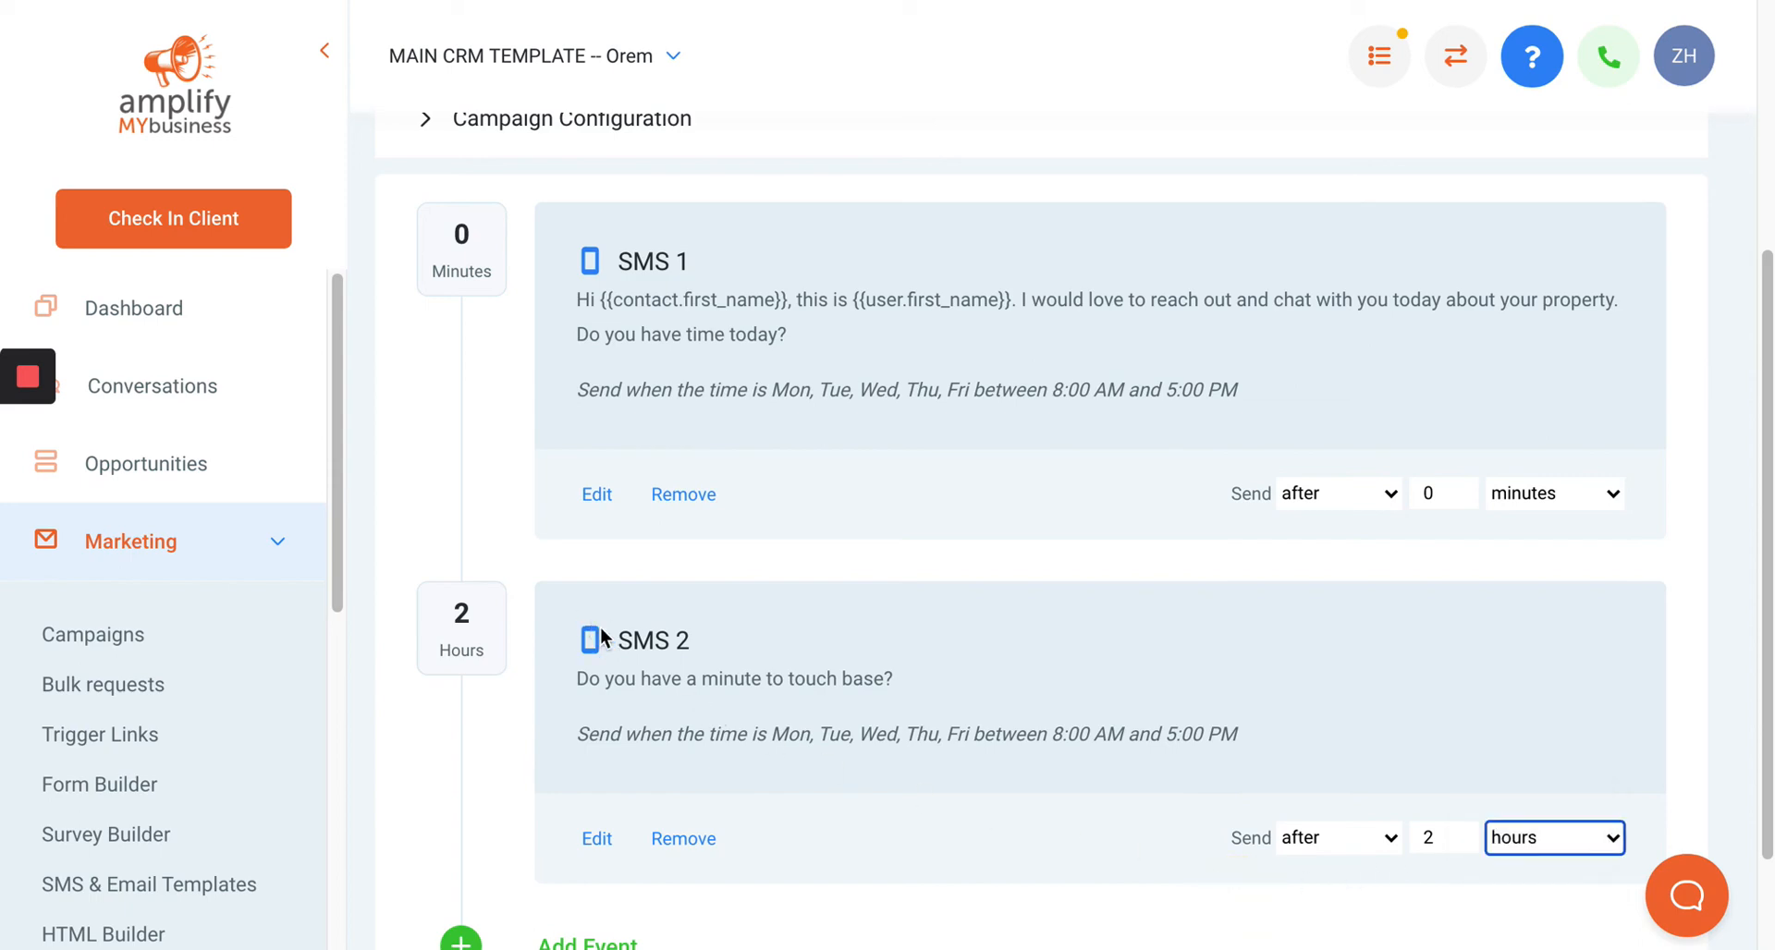
Expand the Campaign Configuration section.
{"action": "scroll", "coordinate": [601, 629], "scroll_direction": "up", "scroll_amount": 5}
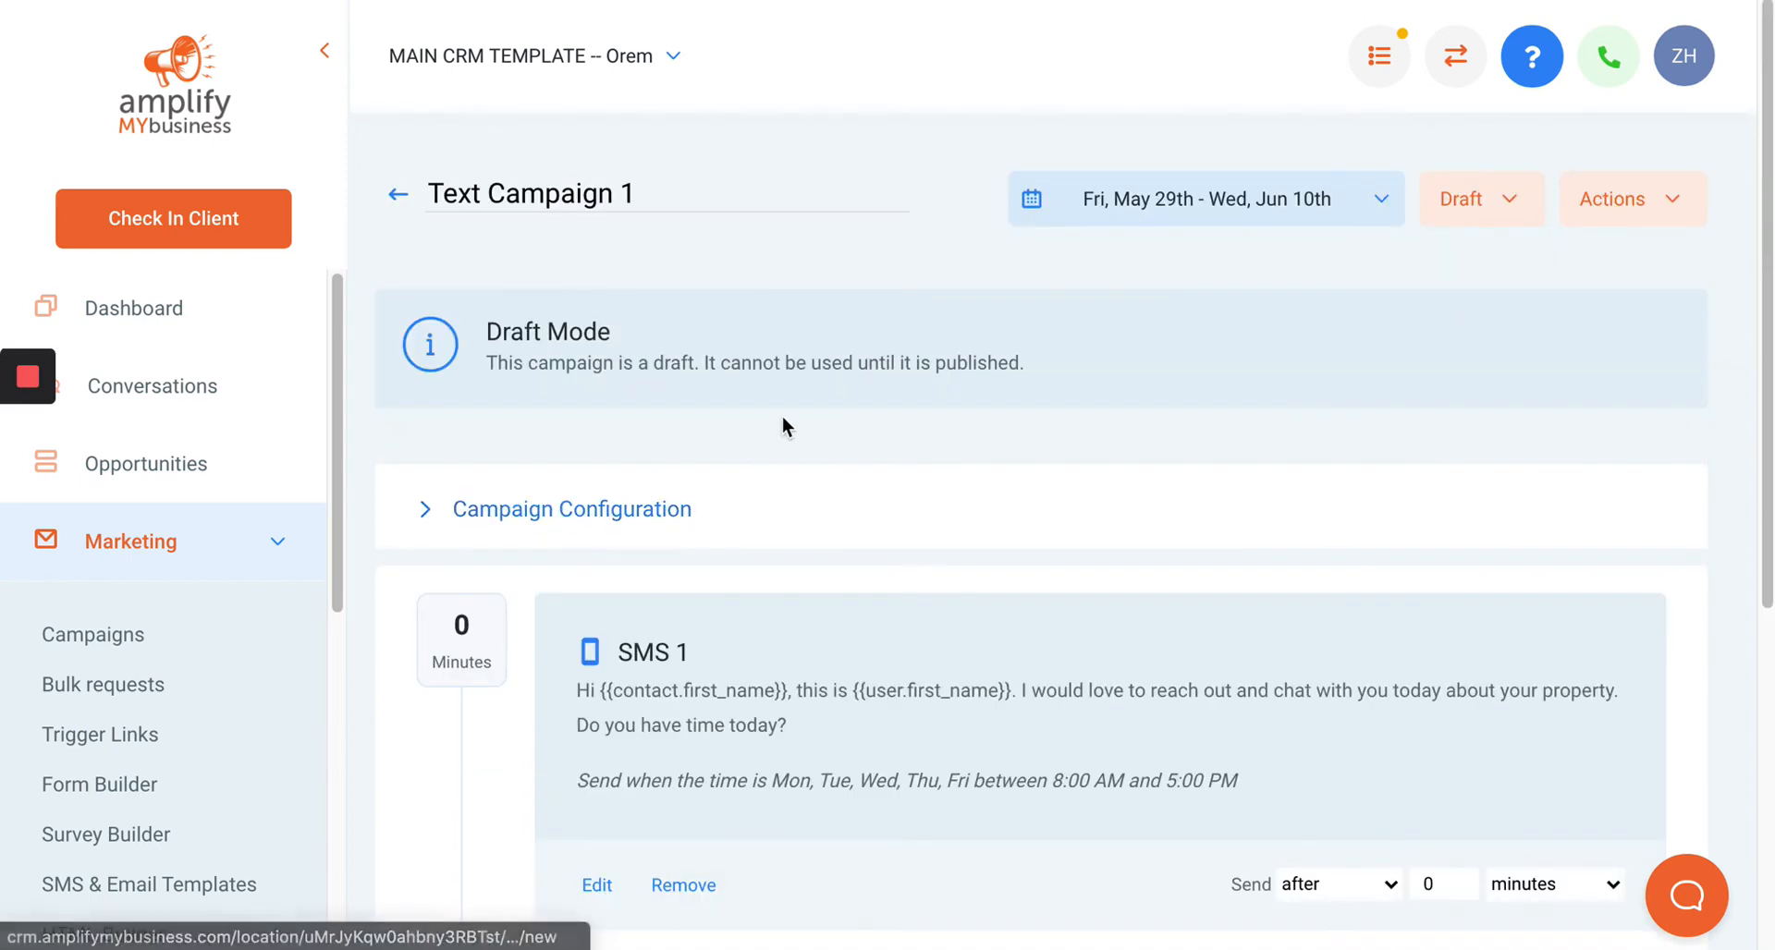
{"action": "left_click", "coordinate": [504, 513]}
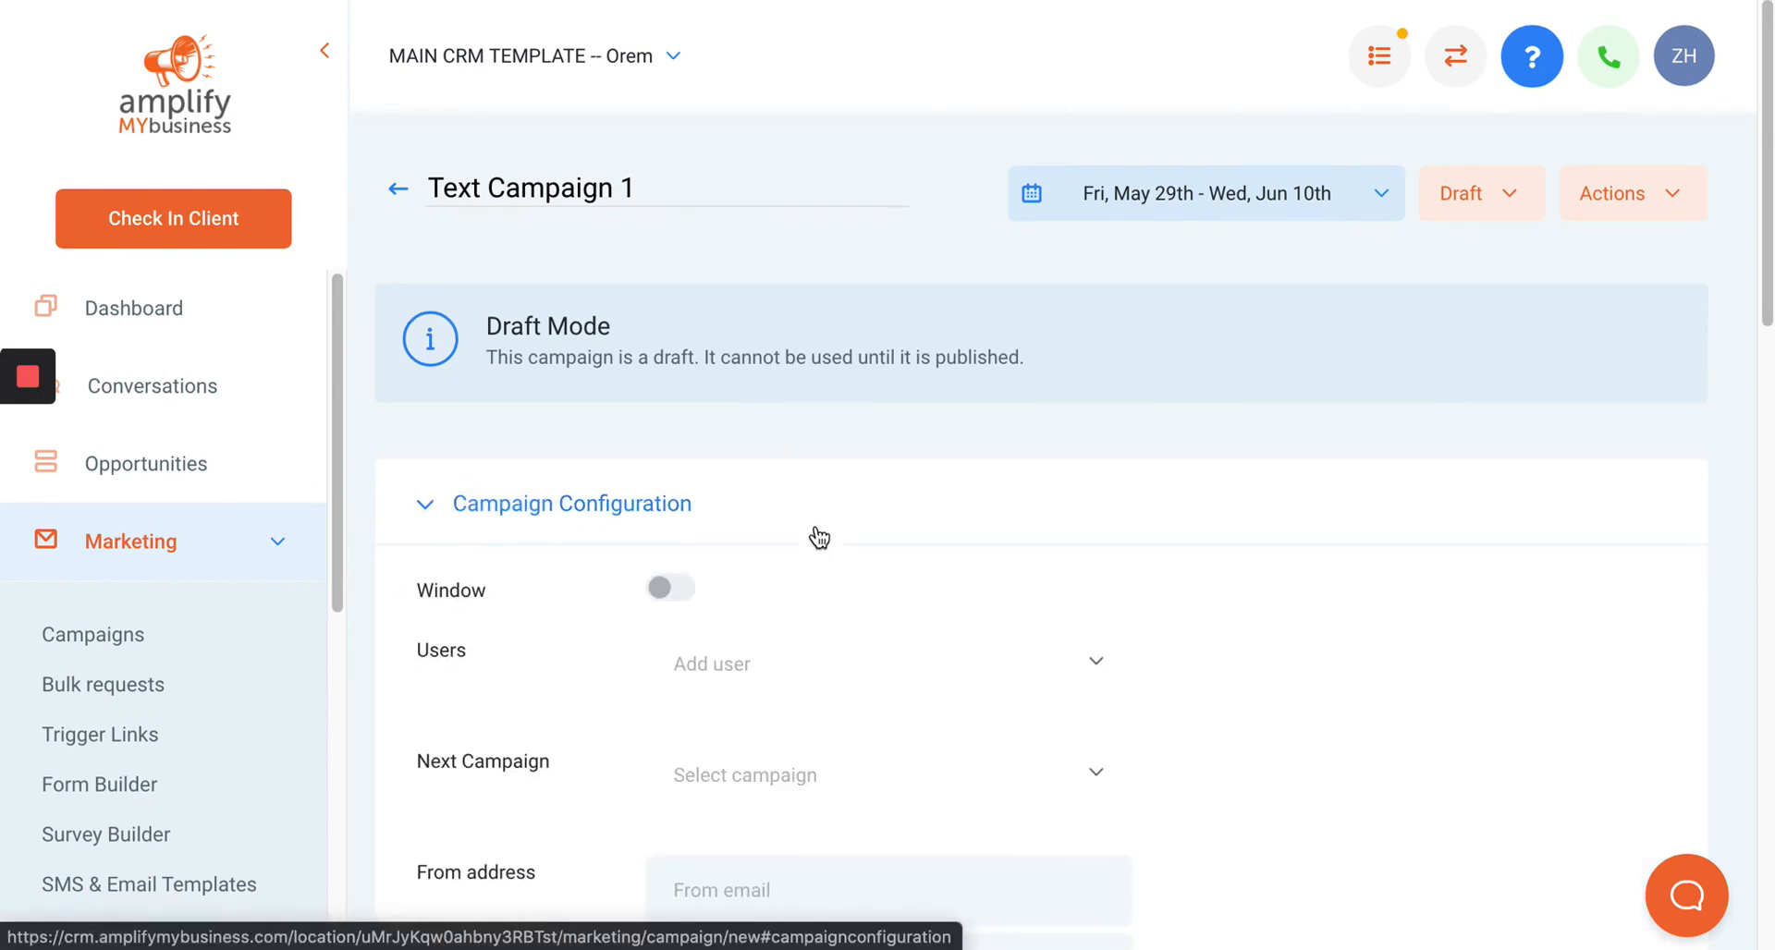
{"action": "scroll", "coordinate": [729, 518], "scroll_direction": "down", "scroll_amount": 1}
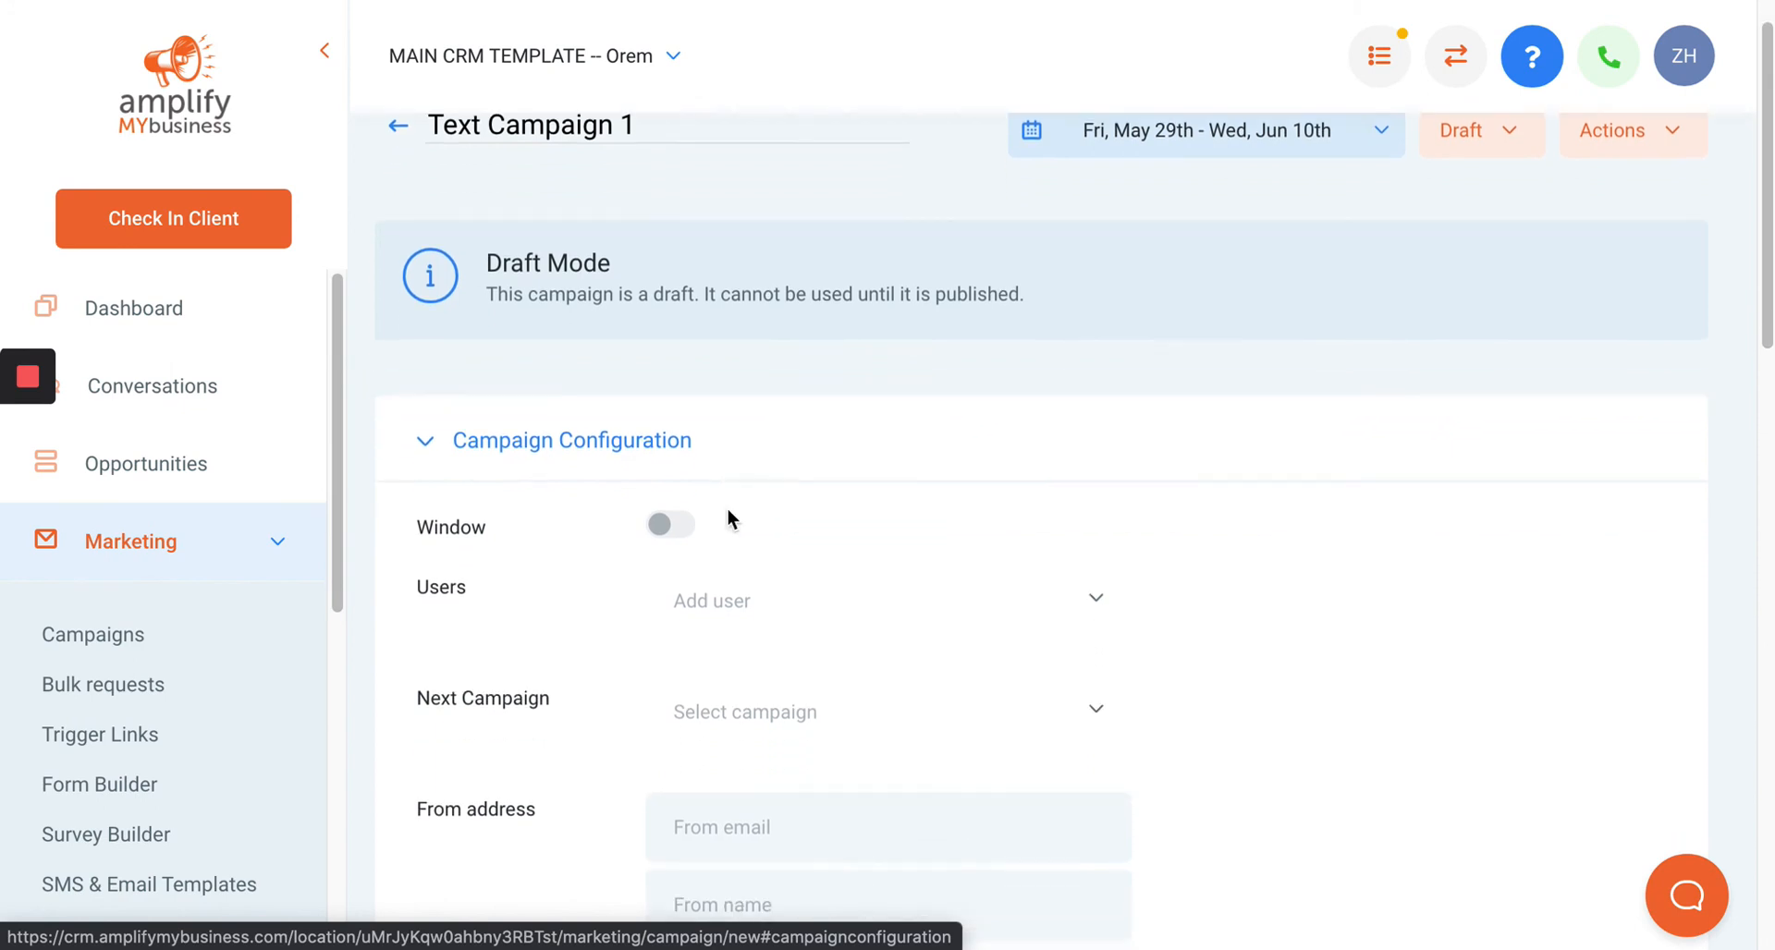
{"action": "scroll", "coordinate": [727, 517], "scroll_direction": "down", "scroll_amount": 1}
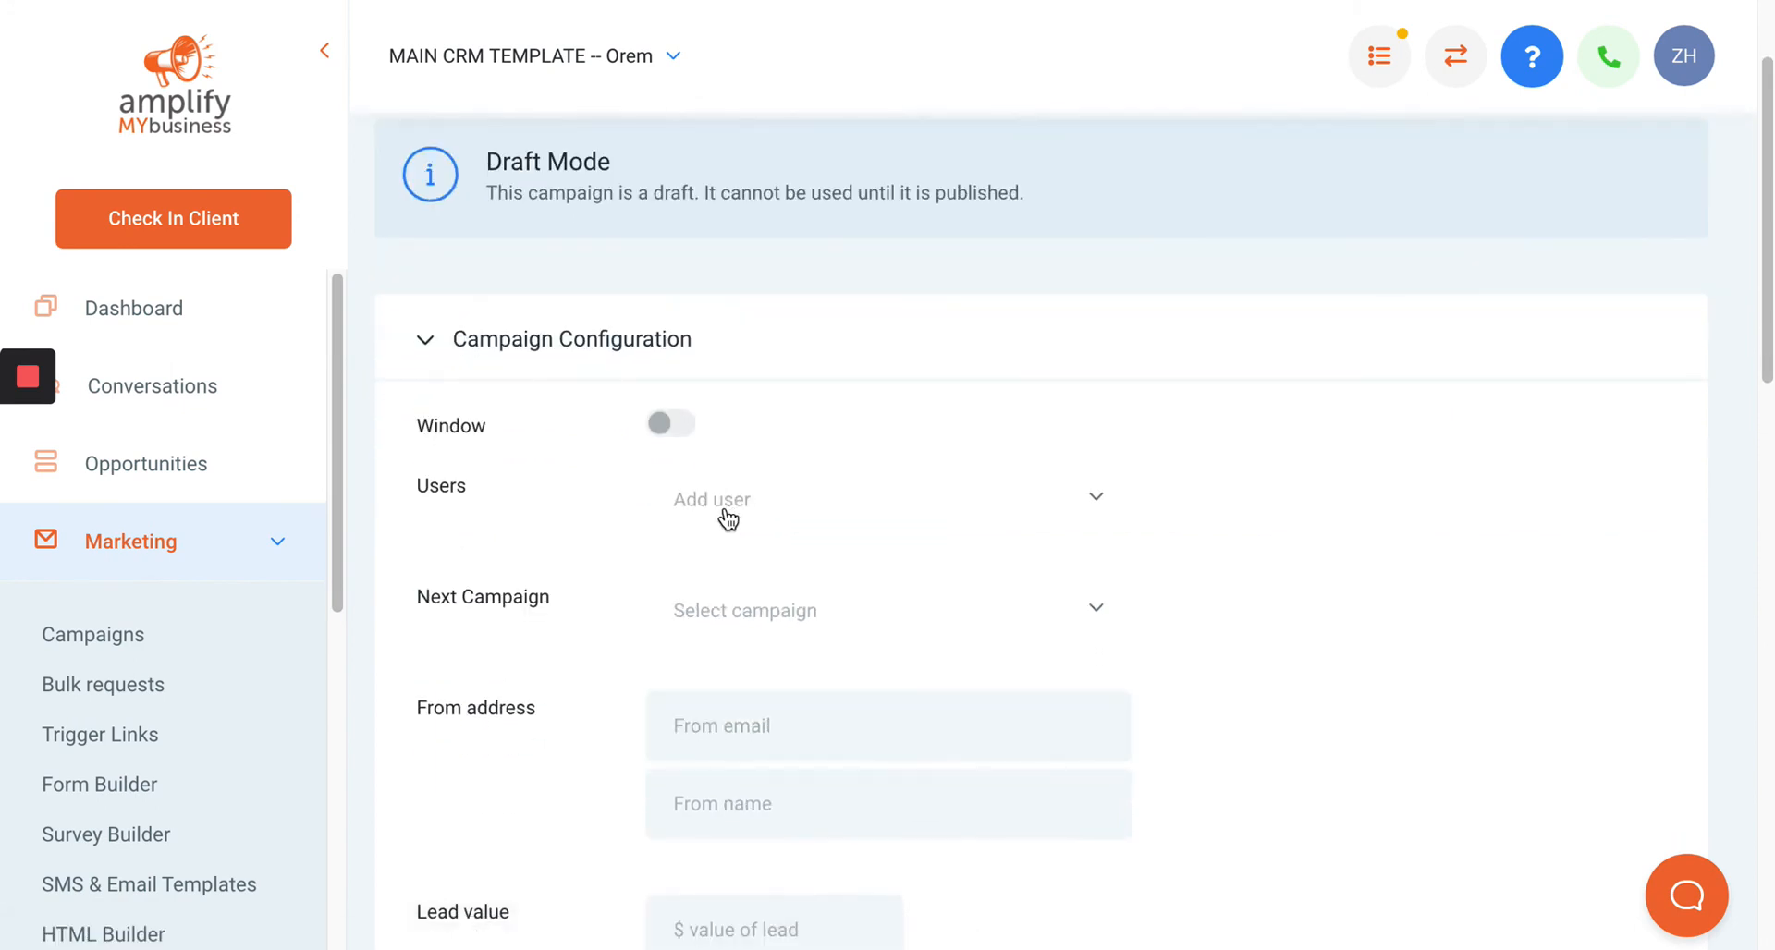
Turn on the campaign's sending window and assign a team member as the campaign user.
{"action": "left_click", "coordinate": [668, 427]}
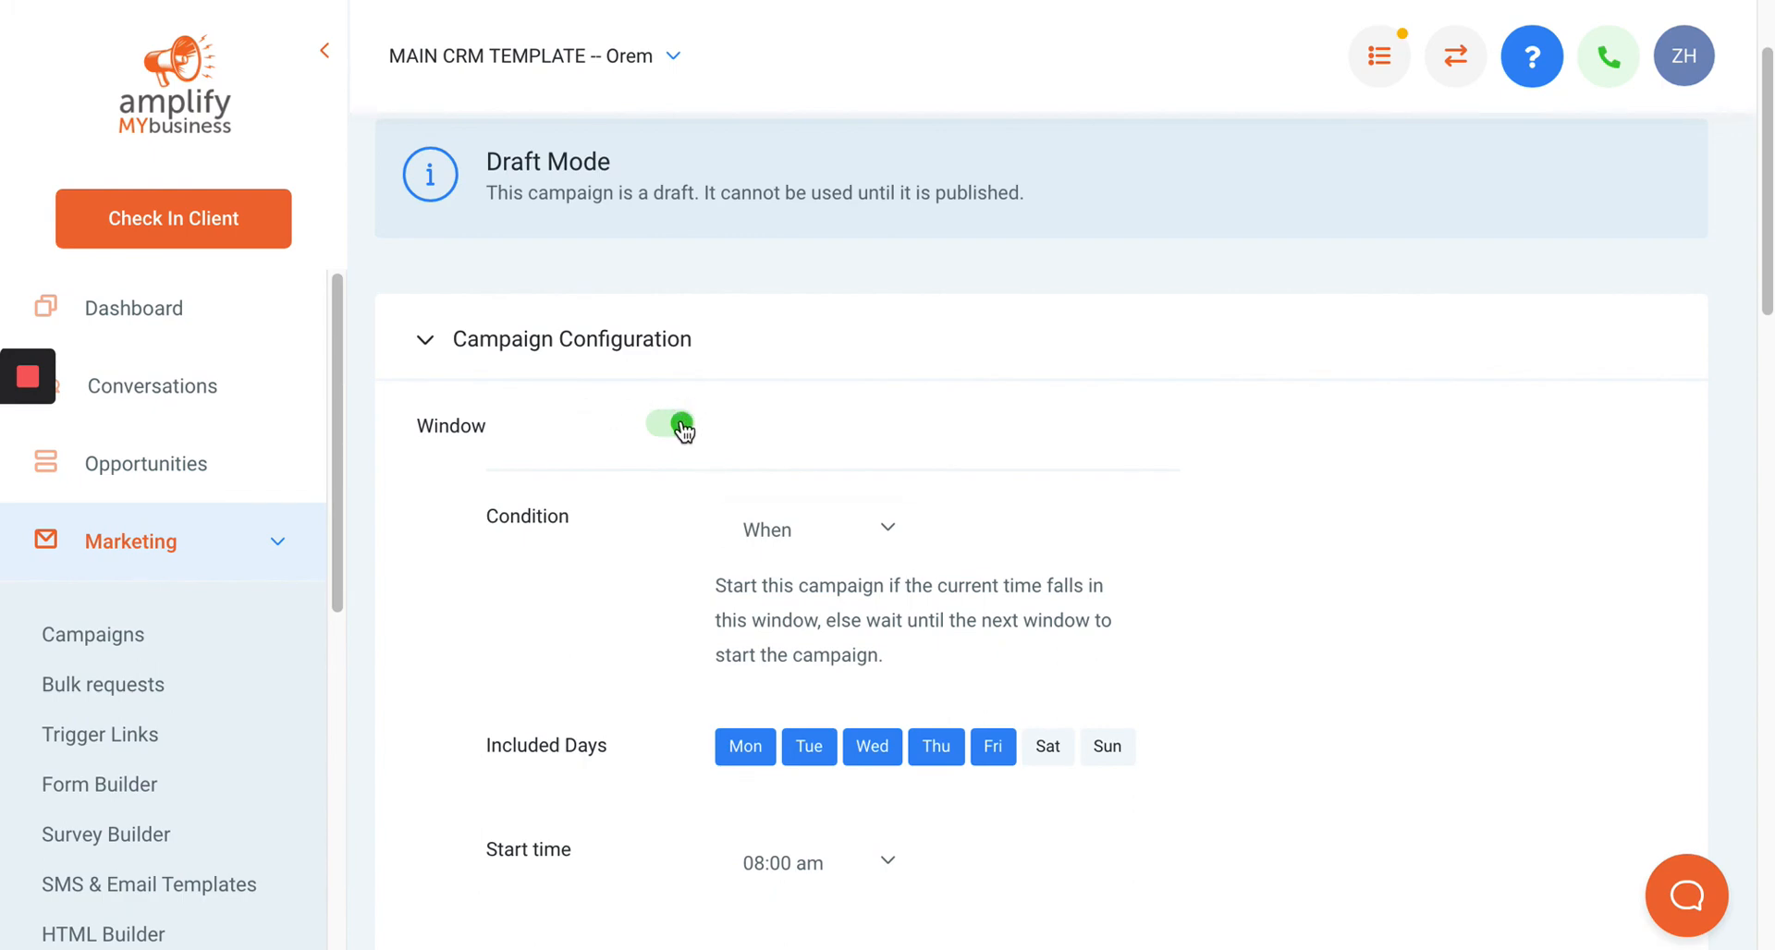
{"action": "scroll", "coordinate": [768, 593], "scroll_direction": "down", "scroll_amount": 15}
{"action": "scroll", "coordinate": [761, 591], "scroll_direction": "up", "scroll_amount": 9}
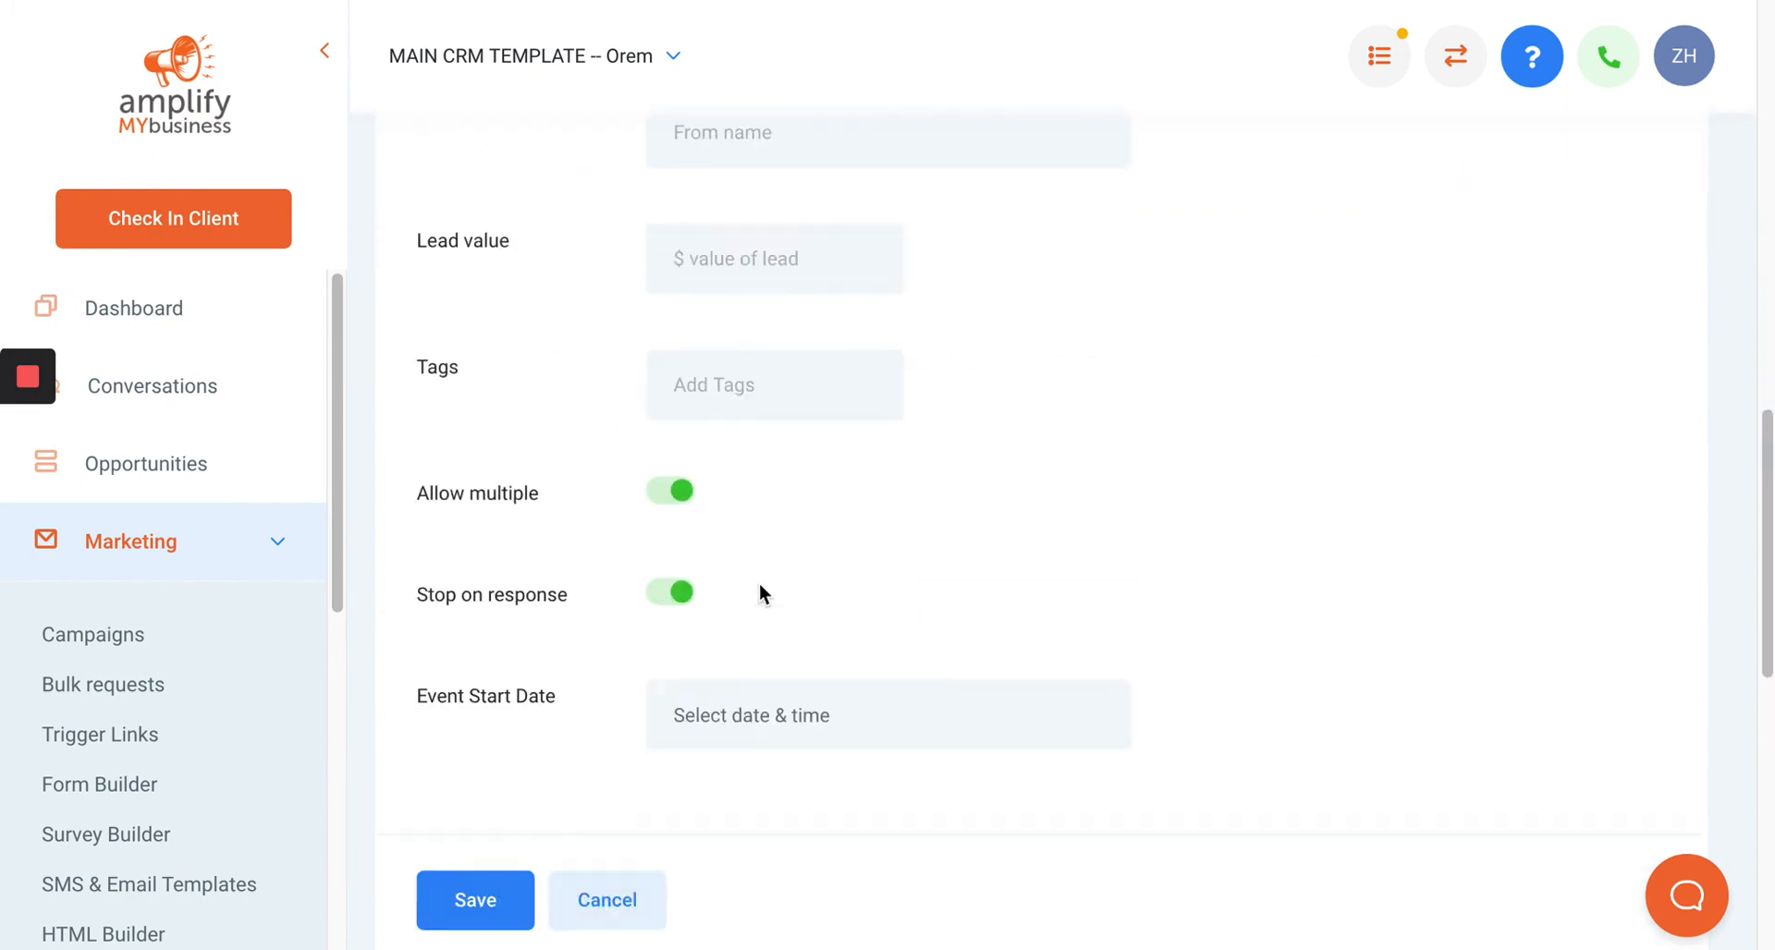
{"action": "left_click", "coordinate": [739, 397]}
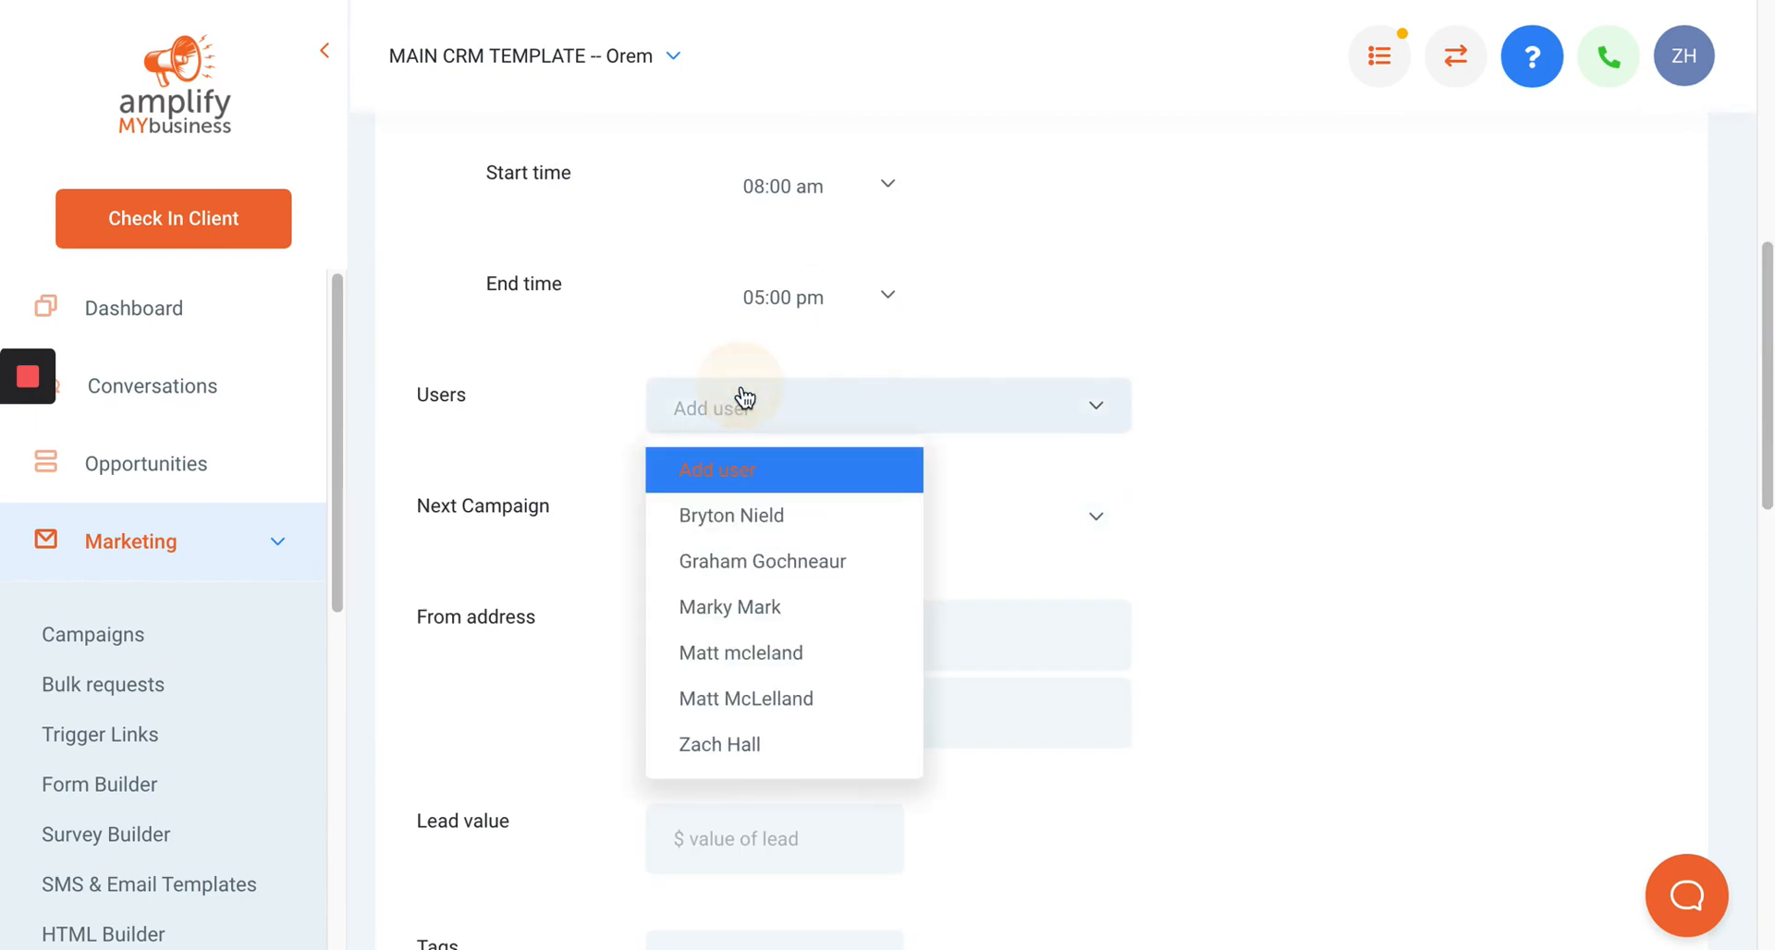
{"action": "left_click", "coordinate": [770, 747]}
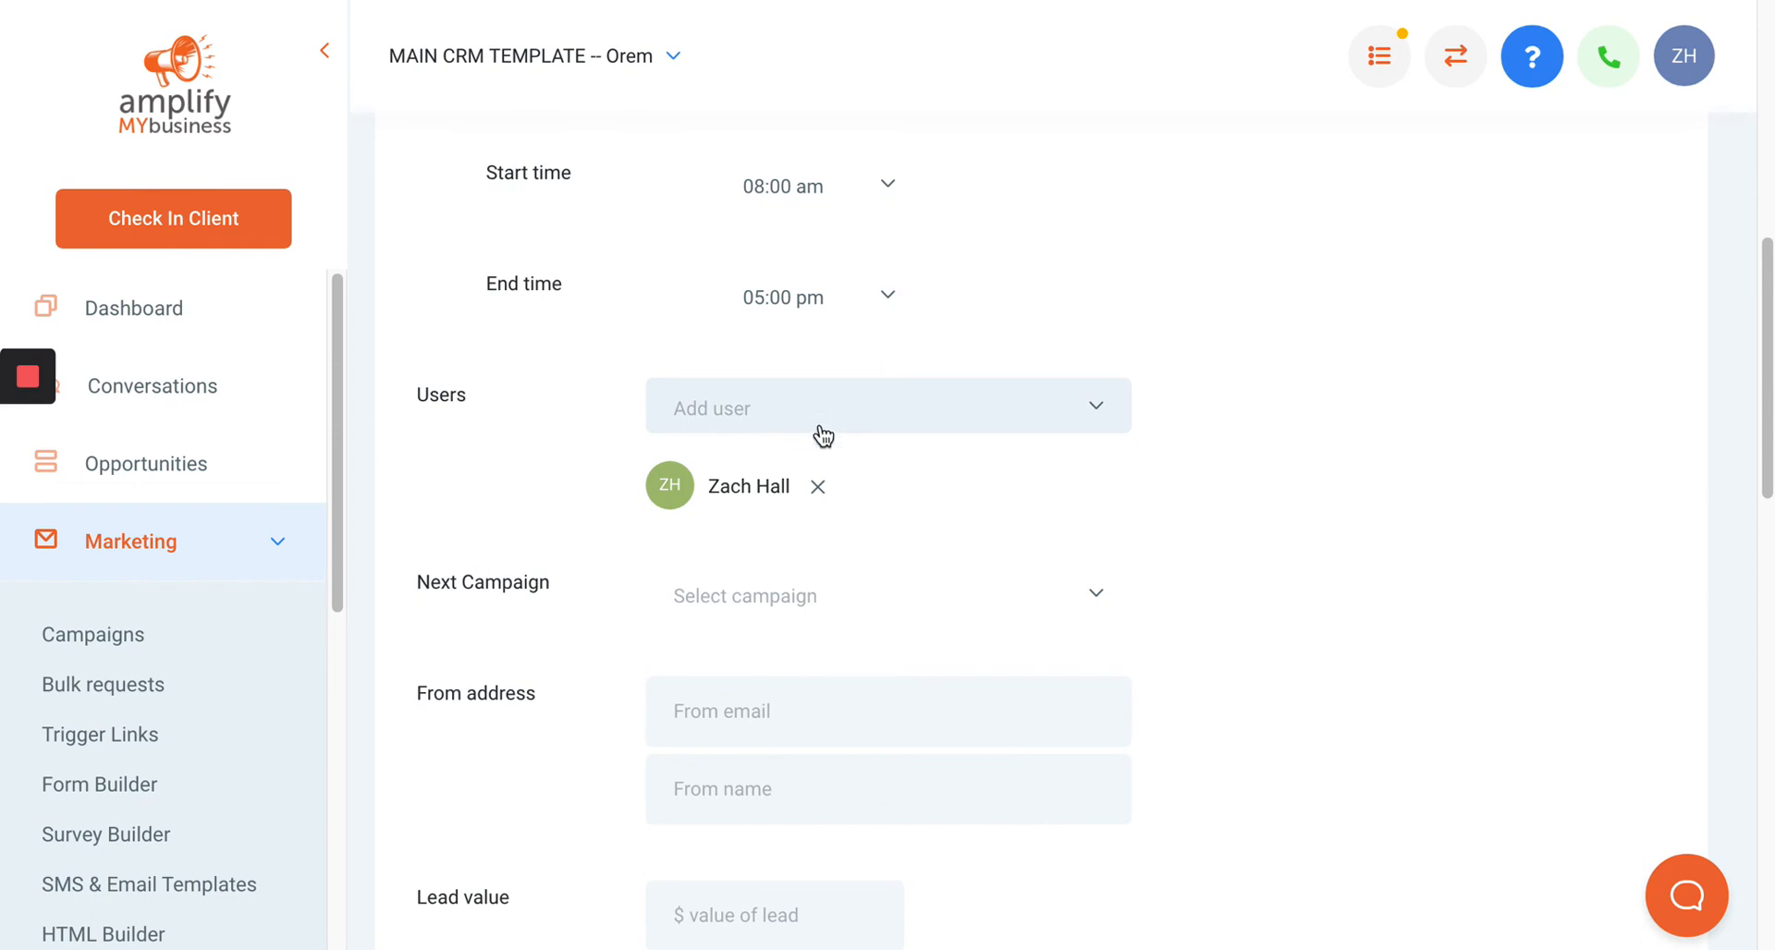
Save the campaign configuration settings.
{"action": "scroll", "coordinate": [923, 683], "scroll_direction": "down", "scroll_amount": 5}
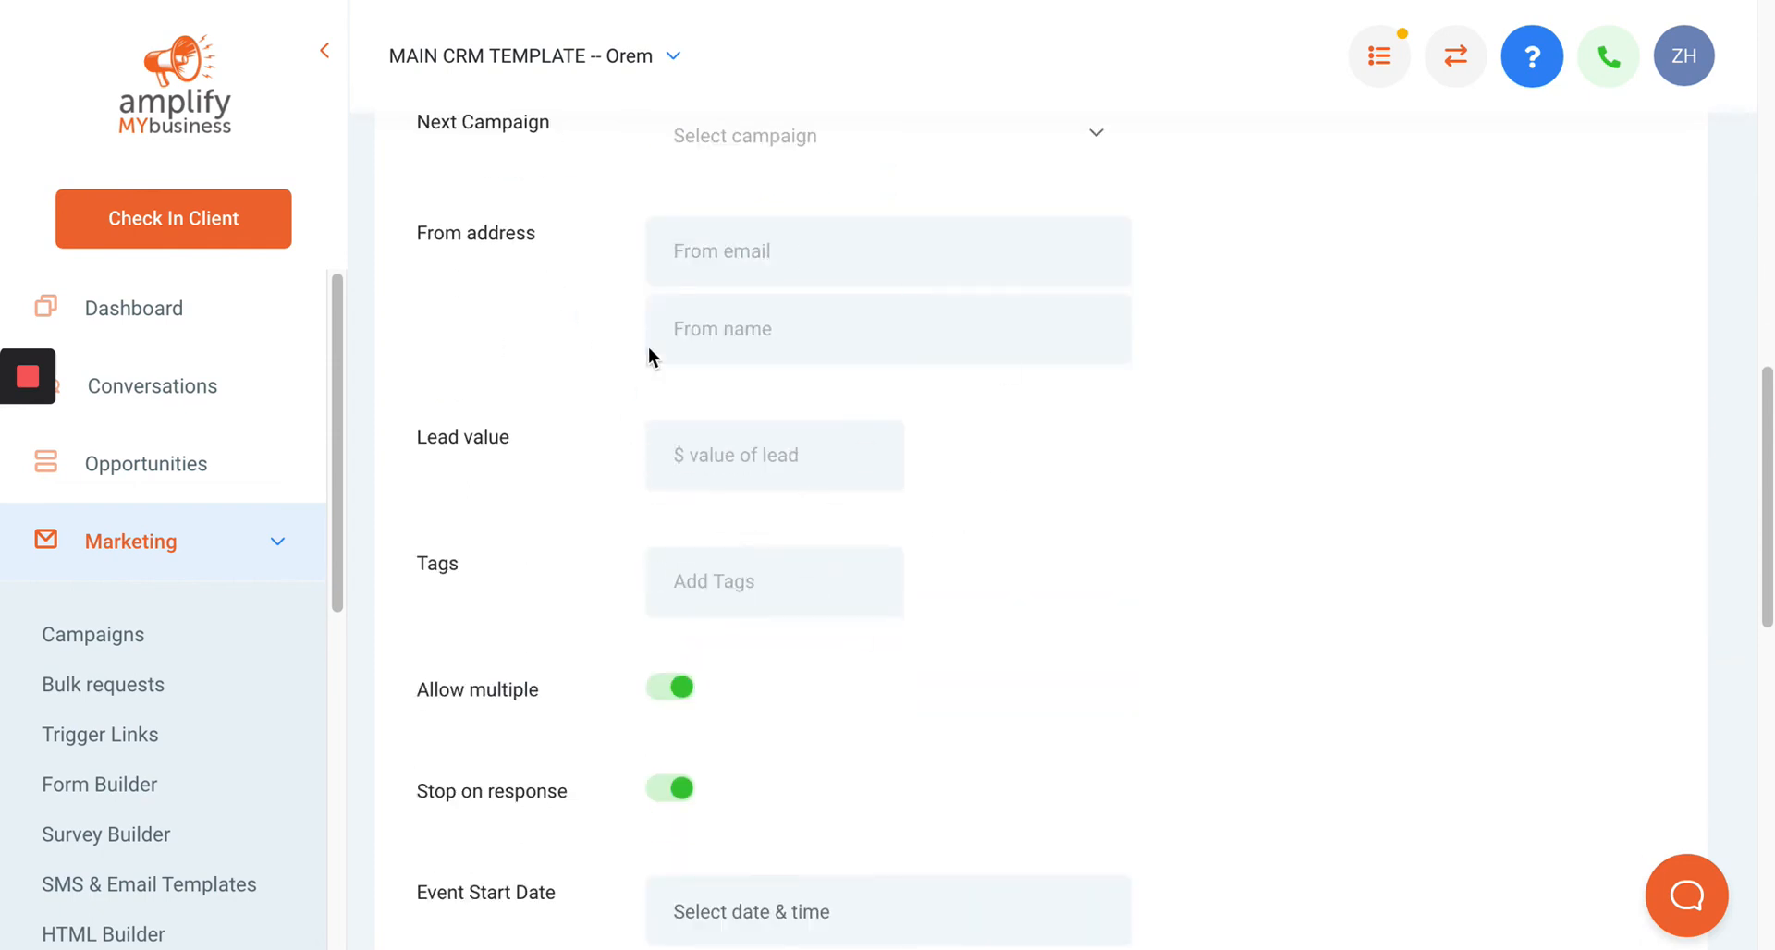
{"action": "left_click", "coordinate": [718, 579]}
{"action": "scroll", "coordinate": [919, 575], "scroll_direction": "down", "scroll_amount": 12}
{"action": "scroll", "coordinate": [919, 575], "scroll_direction": "up", "scroll_amount": 6}
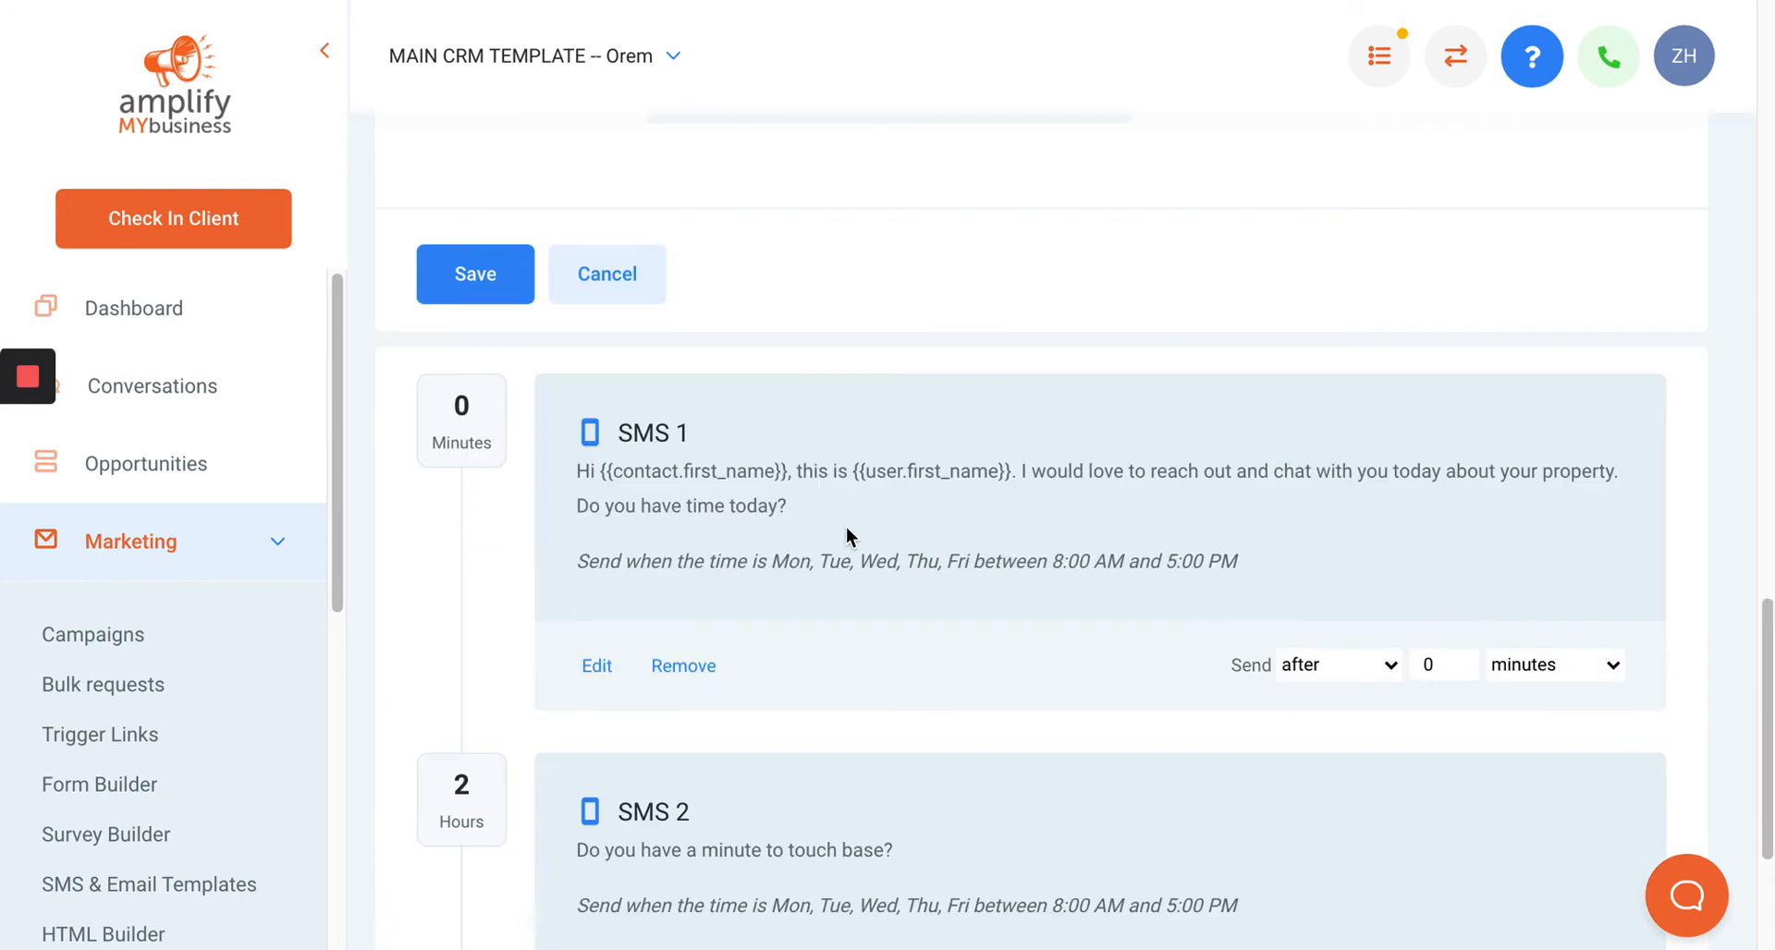
{"action": "scroll", "coordinate": [669, 398], "scroll_direction": "up", "scroll_amount": 3}
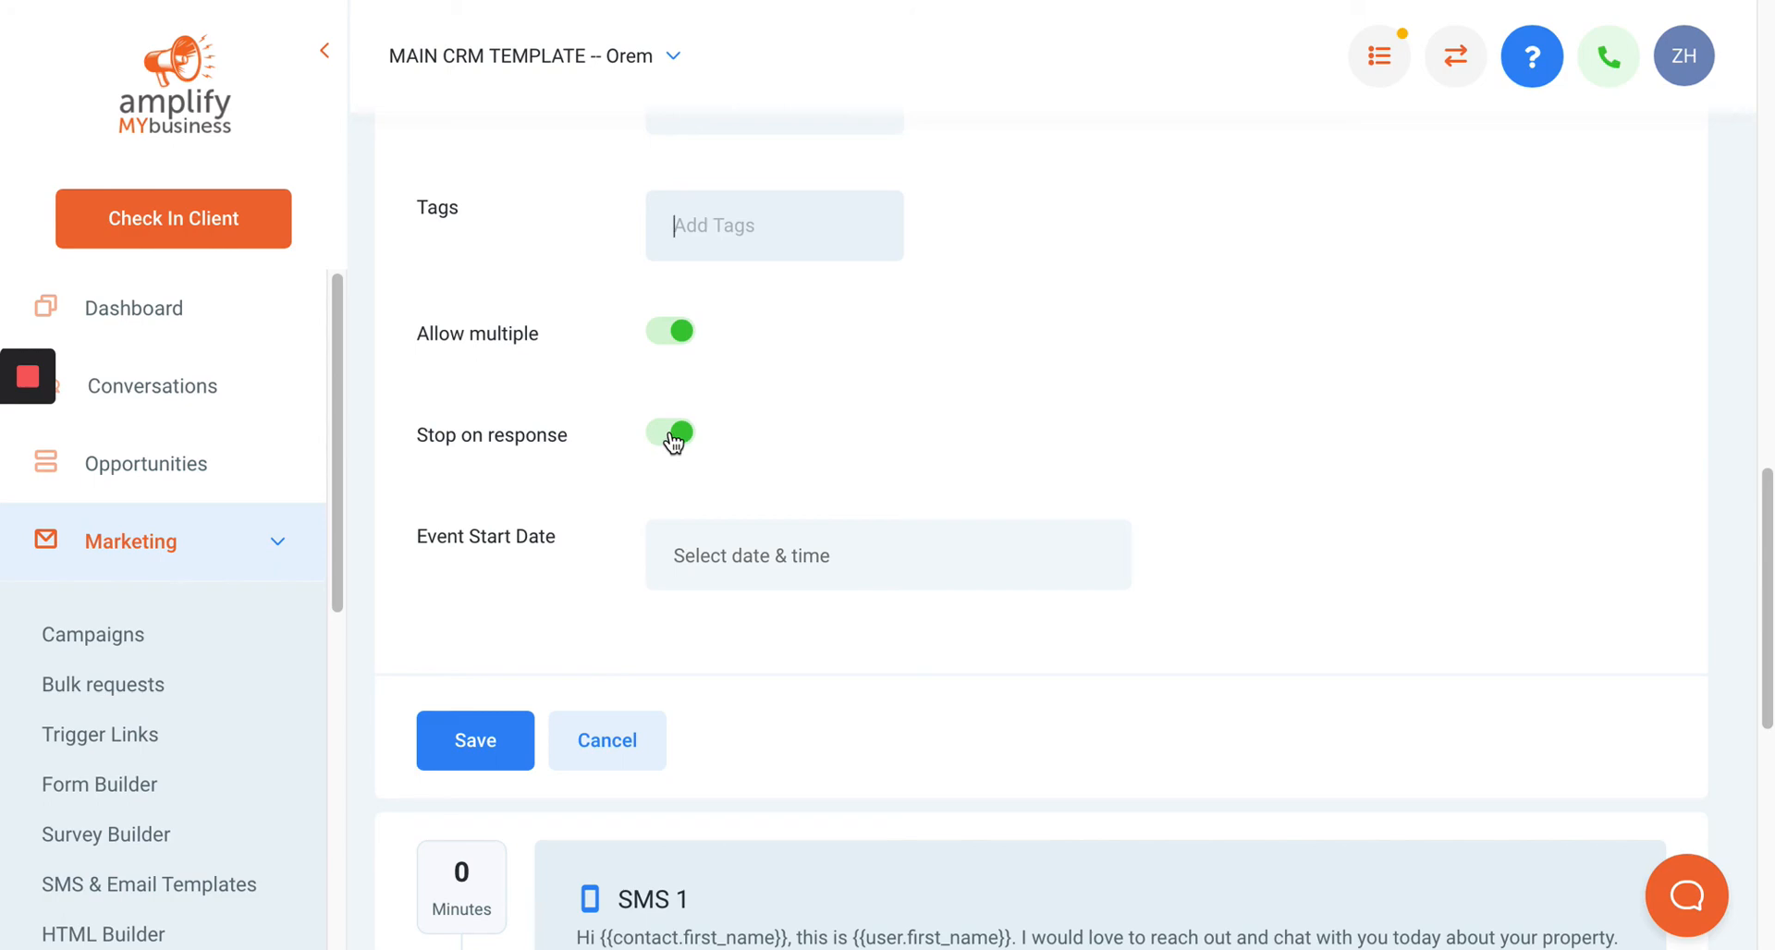
{"action": "left_click", "coordinate": [506, 735]}
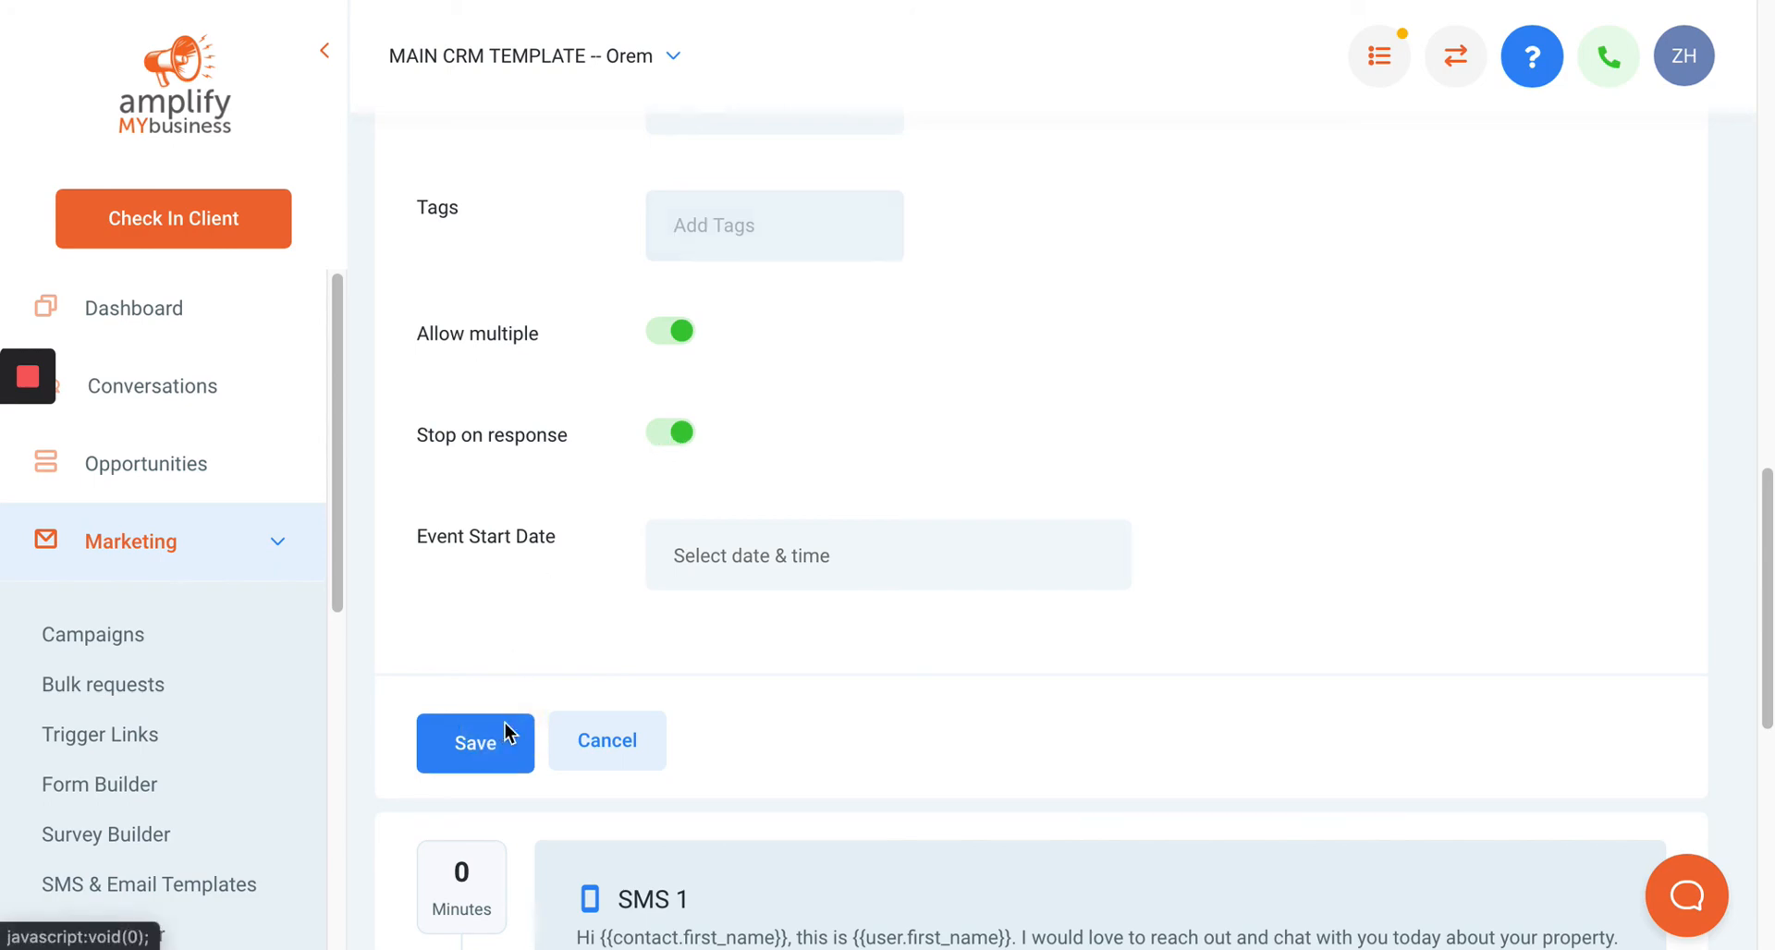
Open the campaign's Draft status menu.
{"action": "scroll", "coordinate": [928, 577], "scroll_direction": "up", "scroll_amount": 7}
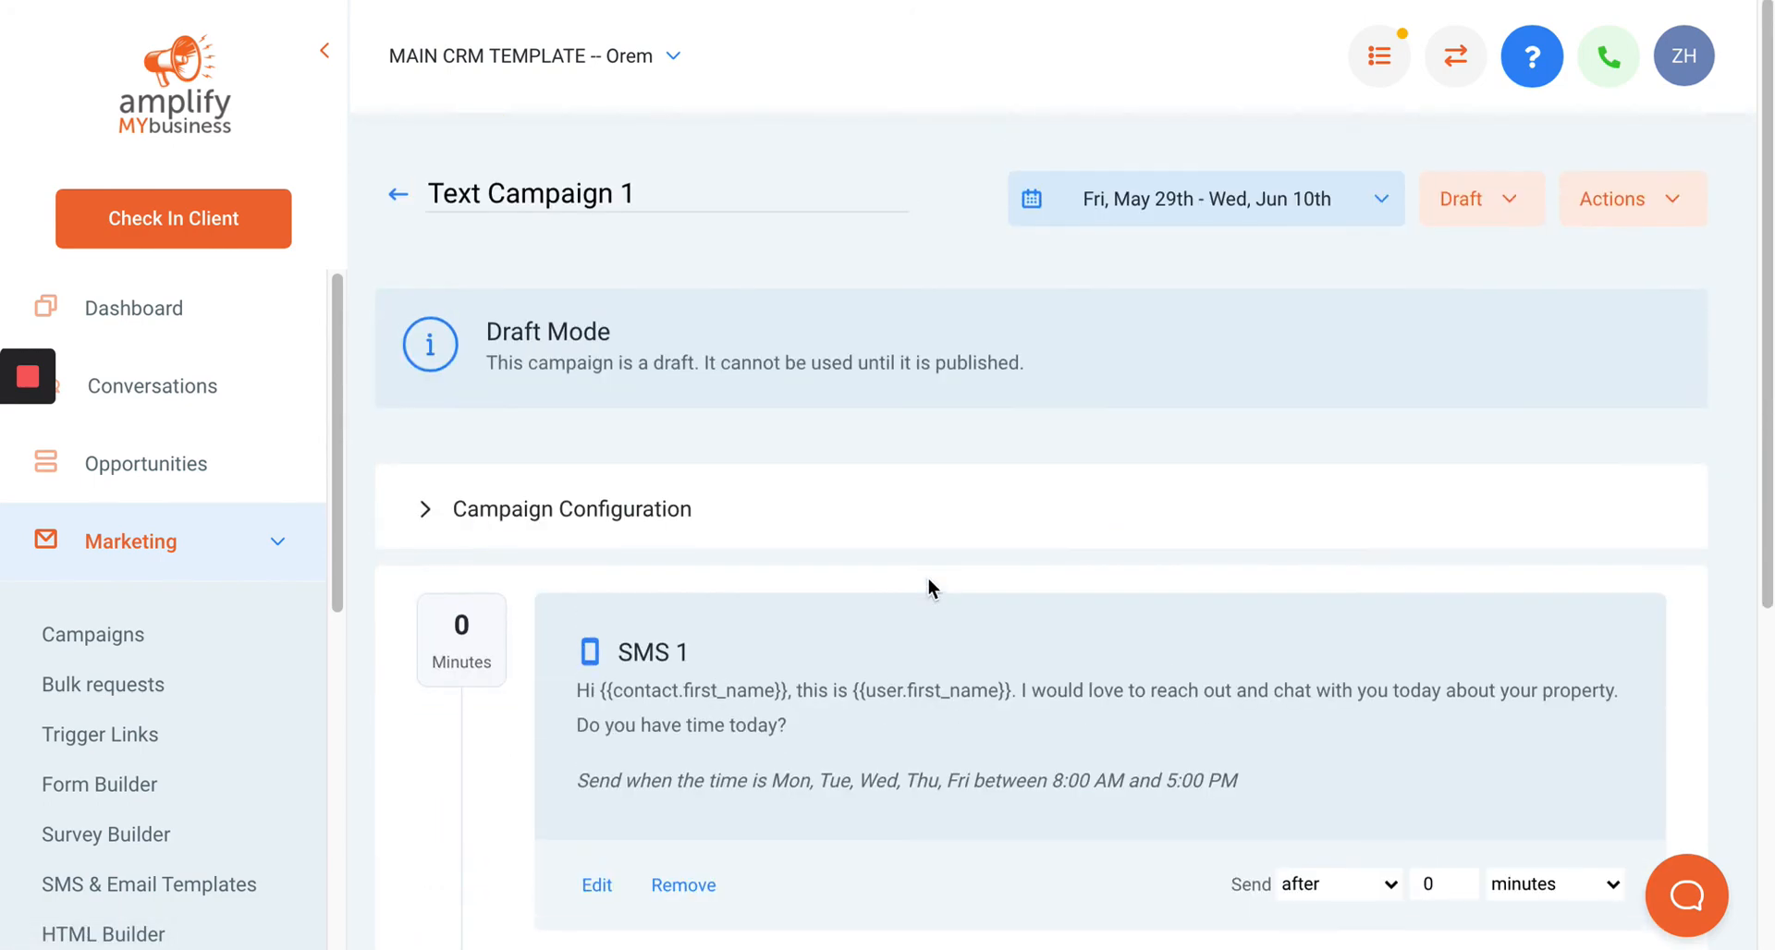
{"action": "left_click", "coordinate": [1470, 200]}
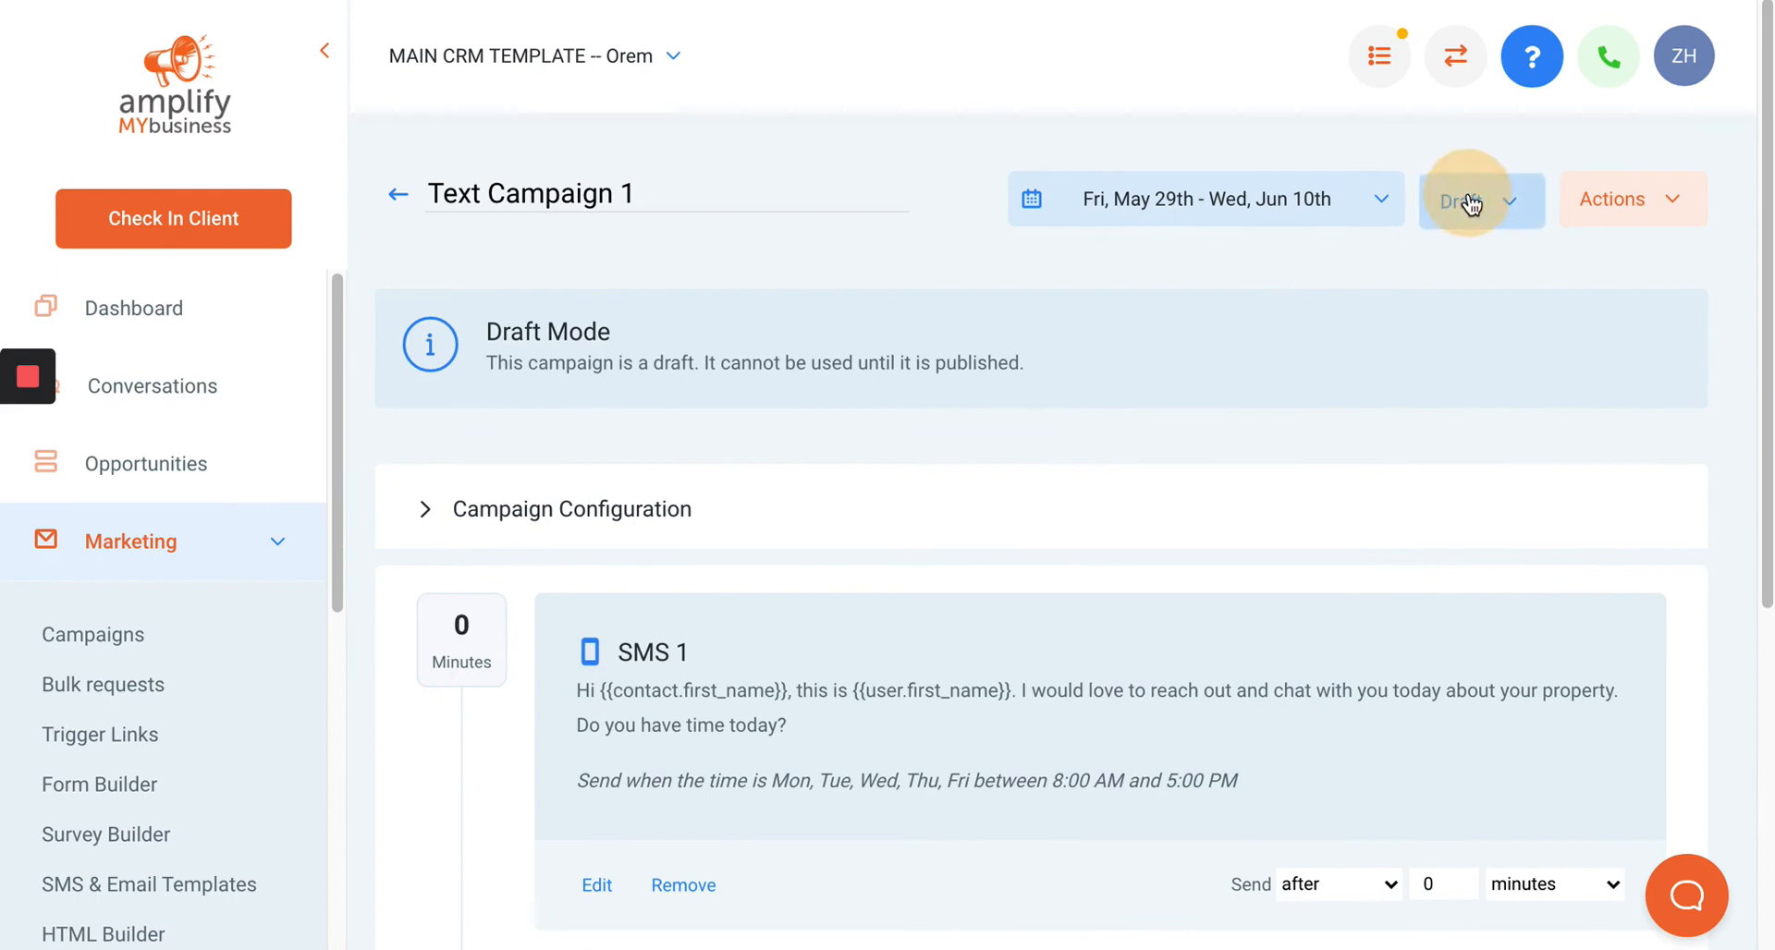